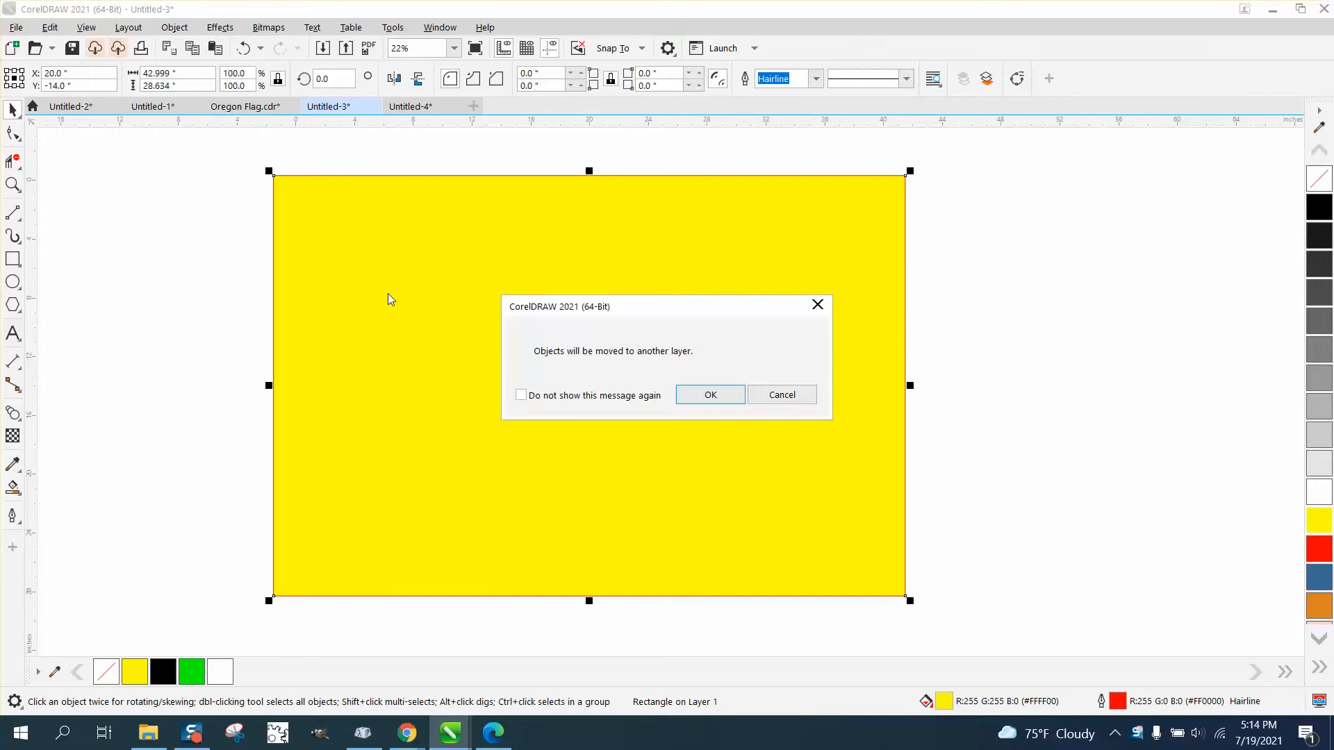
Step: Confirm moving the yellow rectangle to another layer so it sits behind the Oregon flag artwork
{"action": "left_click", "coordinate": [714, 396]}
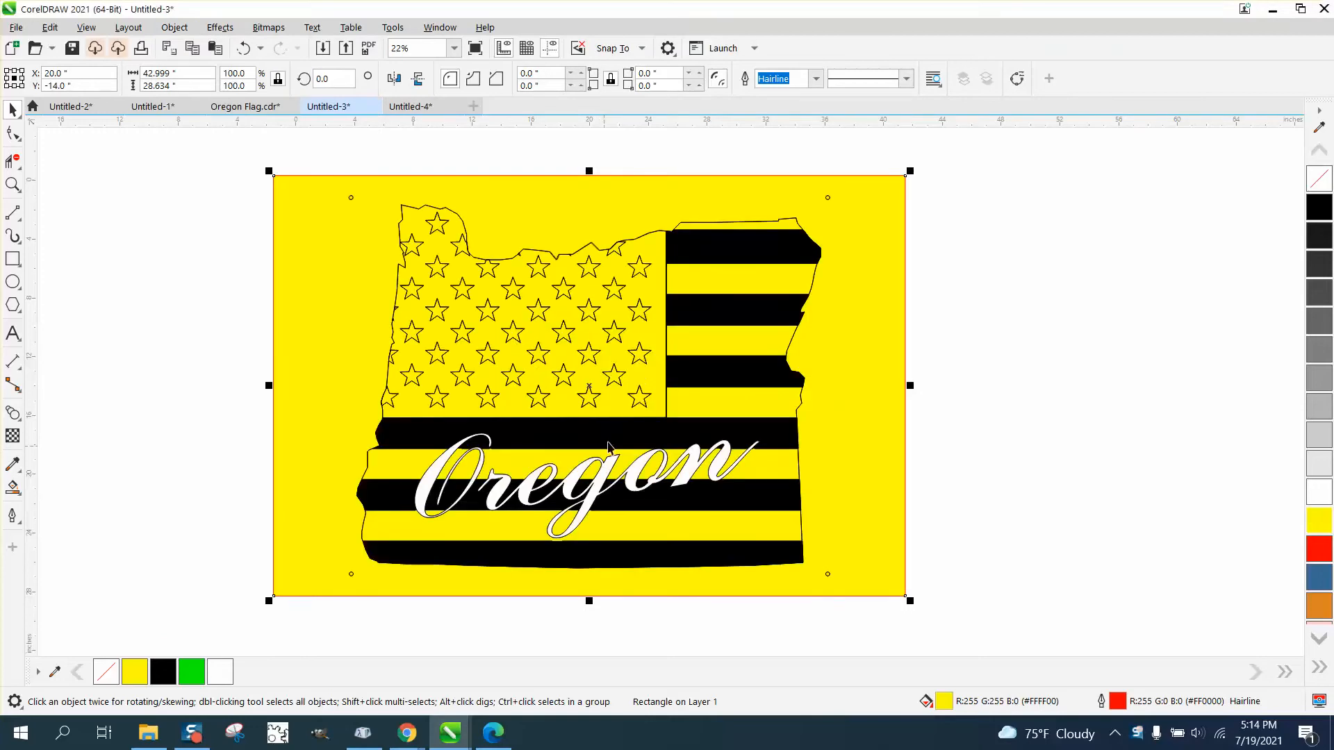
Step: Examine the state outline's upper edge for doubled lines and stray segments, and check the stars and the Oregon lettering
{"action": "left_click", "coordinate": [13, 184]}
{"action": "left_click_drag", "start_coordinate": [336, 185], "coordinate": [424, 239]}
{"action": "scroll", "coordinate": [370, 286], "scroll_direction": "down", "scroll_amount": 4}
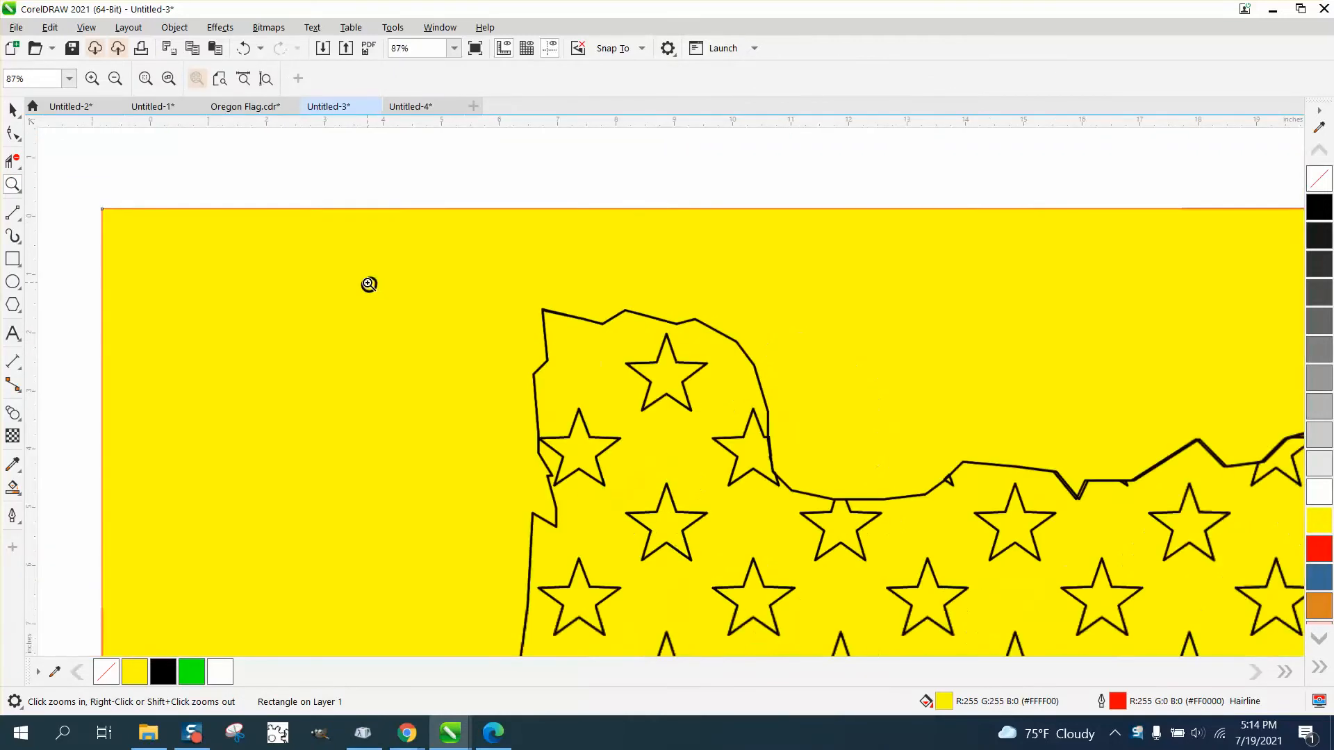
{"action": "left_click_drag", "start_coordinate": [570, 333], "coordinate": [640, 403]}
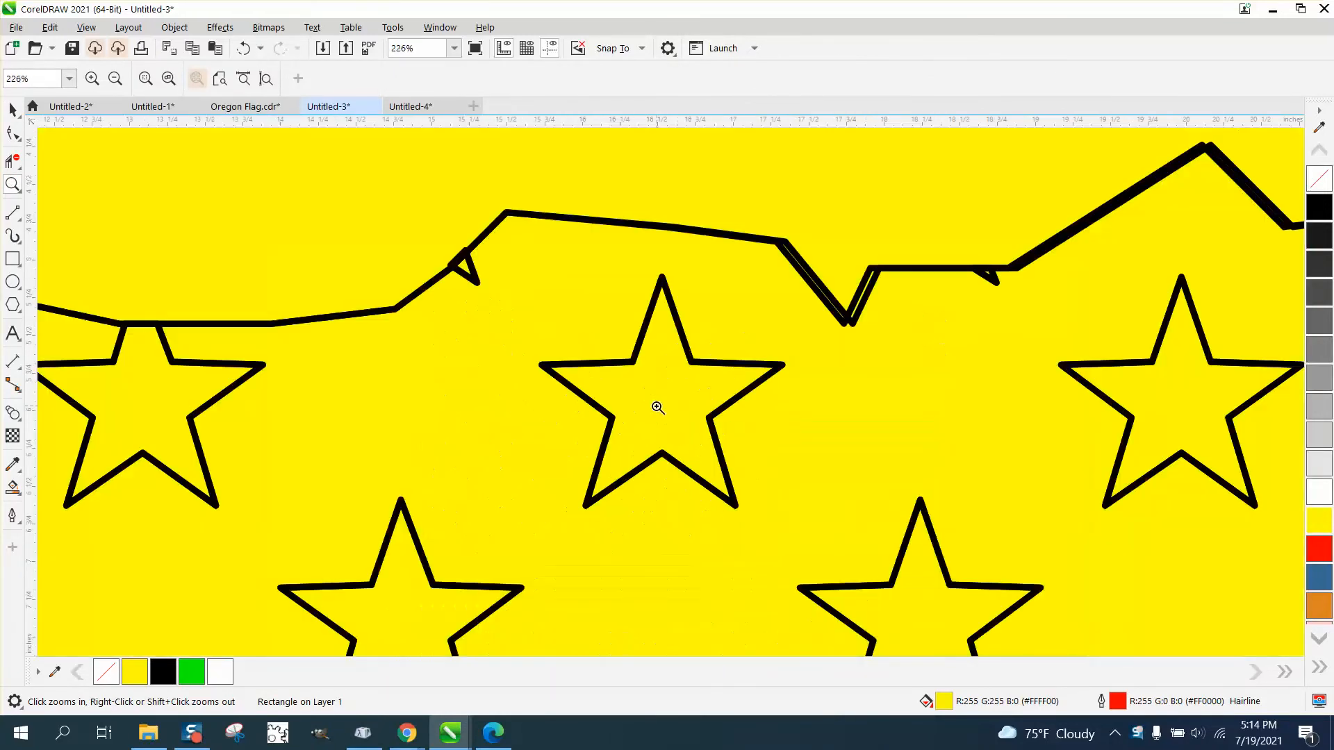
{"action": "left_click", "coordinate": [12, 161]}
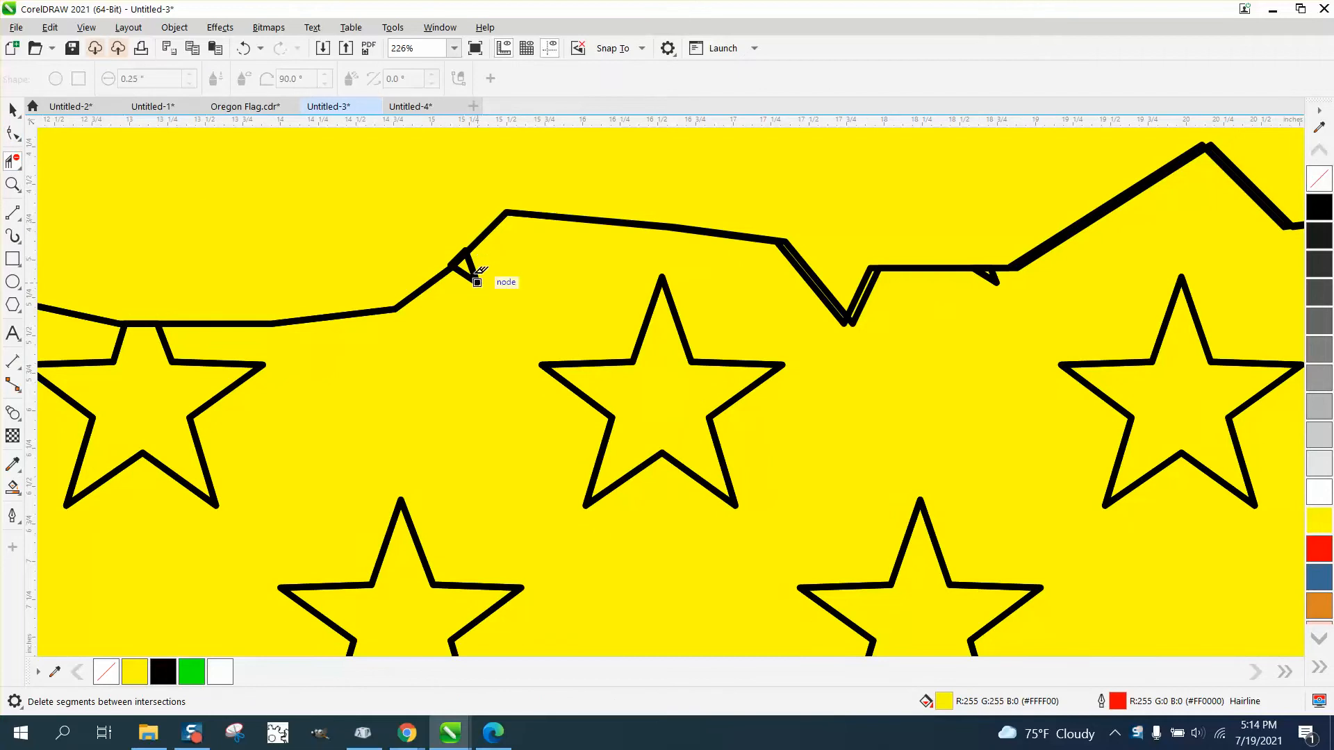
{"action": "scroll", "coordinate": [462, 264], "scroll_direction": "down", "scroll_amount": 2}
{"action": "scroll", "coordinate": [413, 272], "scroll_direction": "down", "scroll_amount": 2}
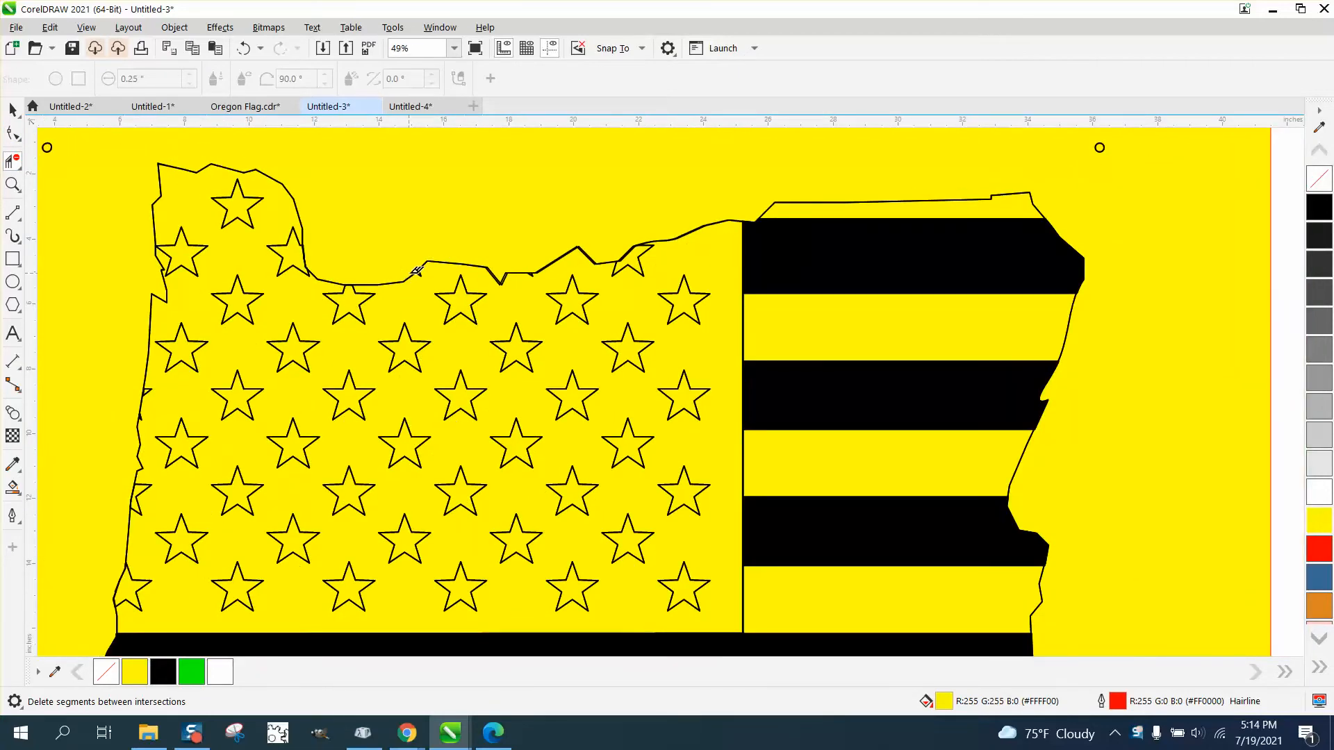
{"action": "scroll", "coordinate": [416, 271], "scroll_direction": "down", "scroll_amount": 2}
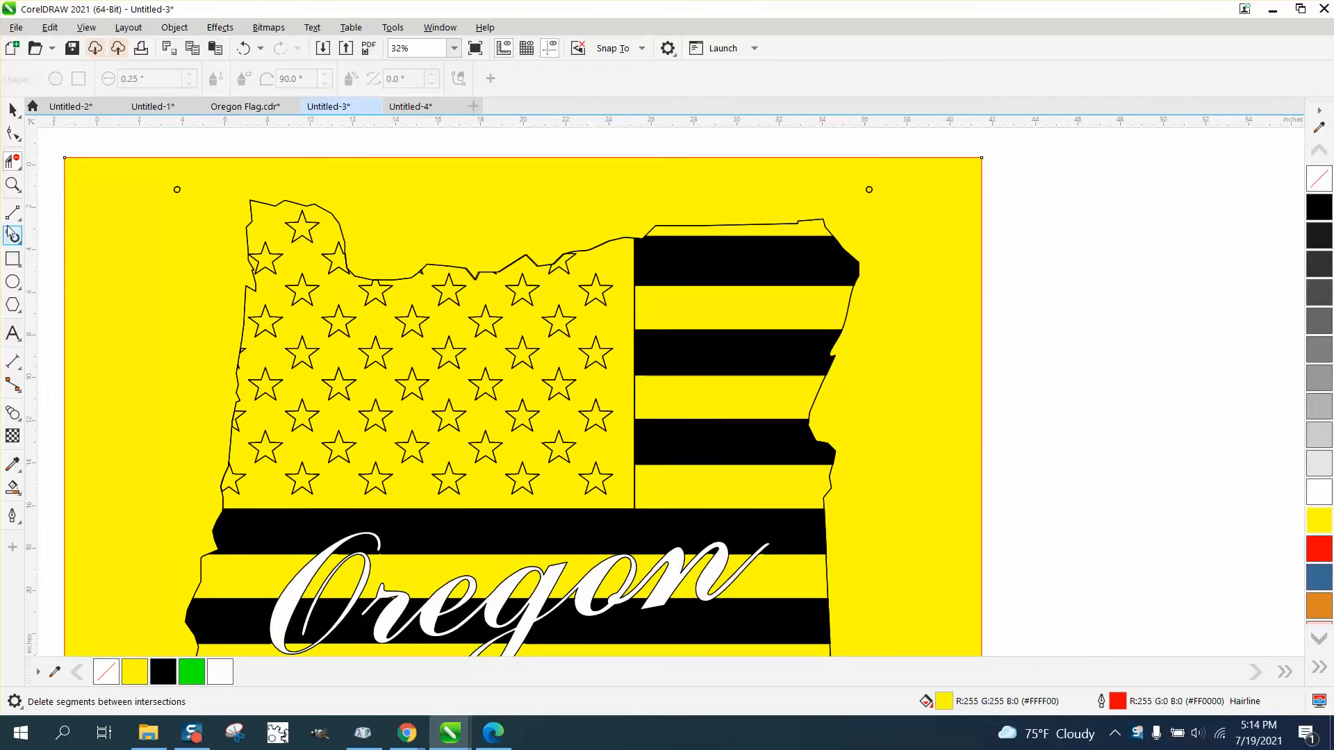
{"action": "left_click", "coordinate": [13, 184]}
{"action": "left_click_drag", "start_coordinate": [448, 250], "coordinate": [679, 297]}
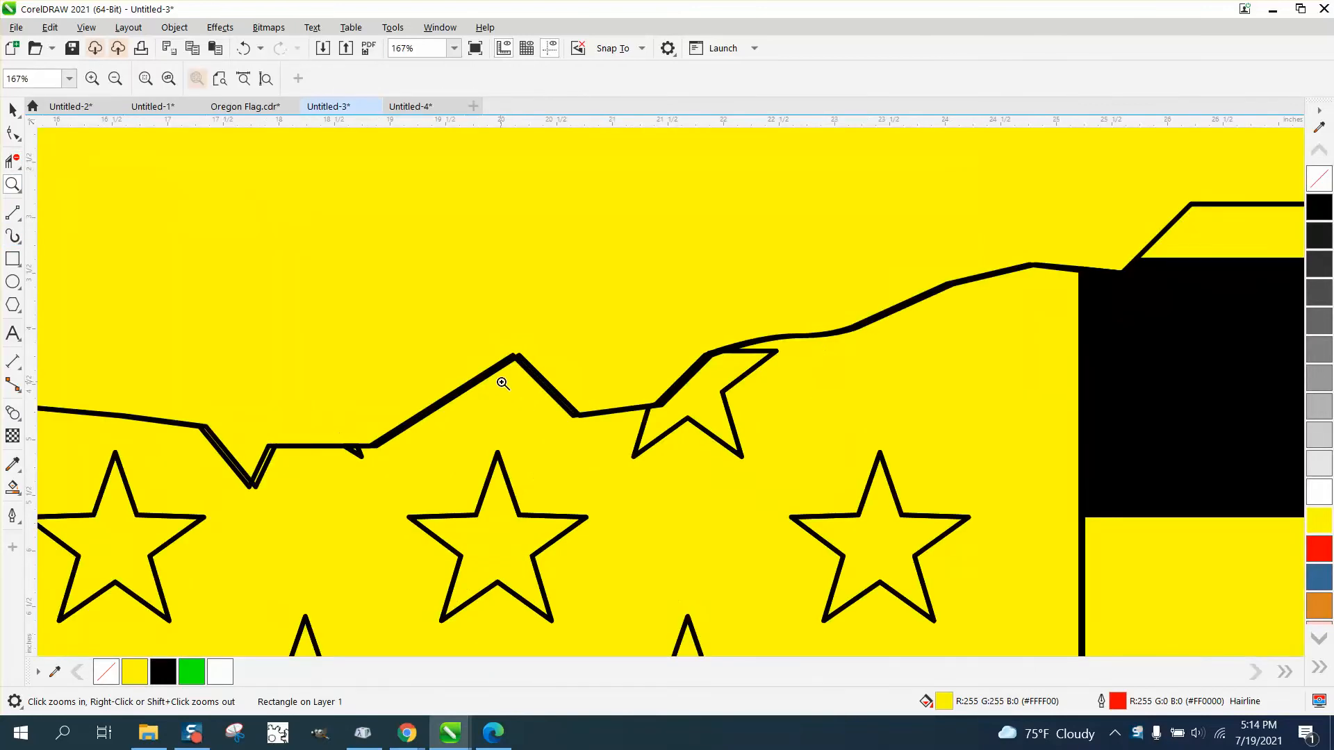
{"action": "scroll", "coordinate": [486, 364], "scroll_direction": "down", "scroll_amount": 8}
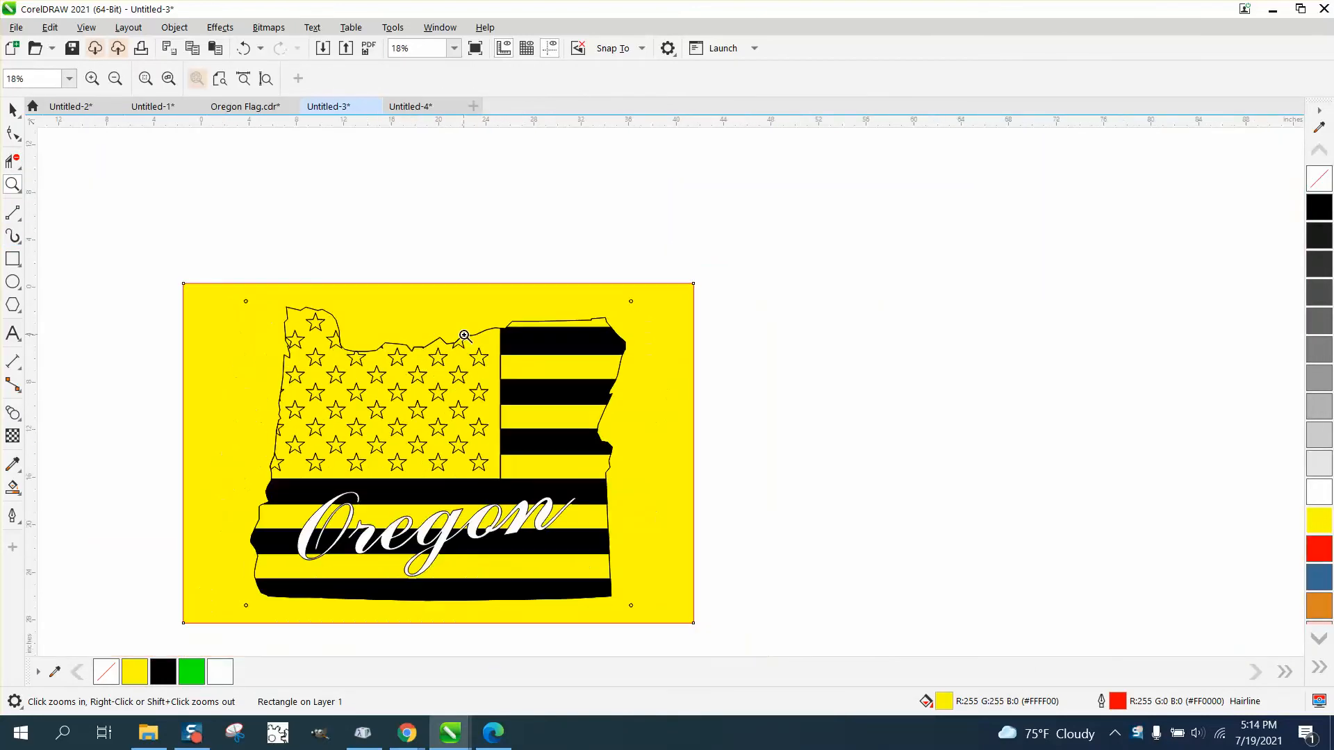
{"action": "scroll", "coordinate": [465, 336], "scroll_direction": "down", "scroll_amount": 1}
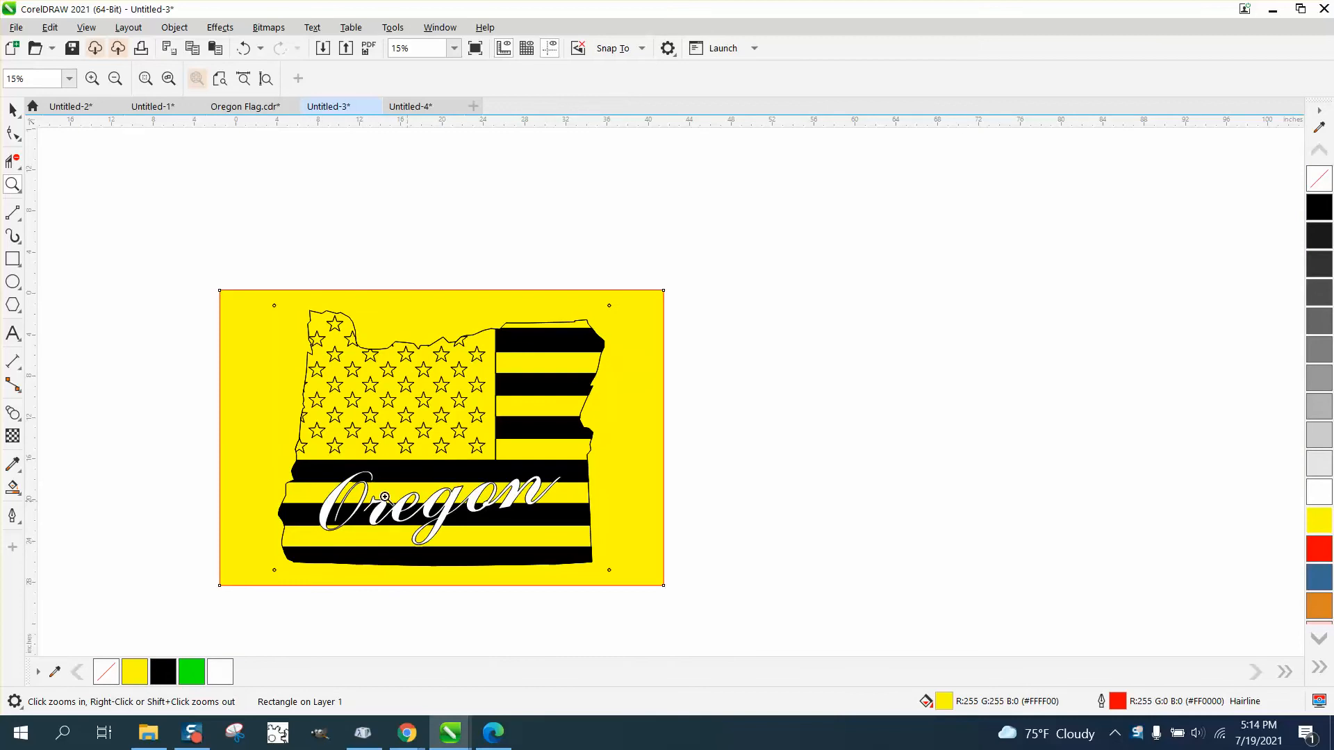
{"action": "scroll", "coordinate": [389, 497], "scroll_direction": "up", "scroll_amount": 7}
{"action": "scroll", "coordinate": [592, 490], "scroll_direction": "down", "scroll_amount": 1}
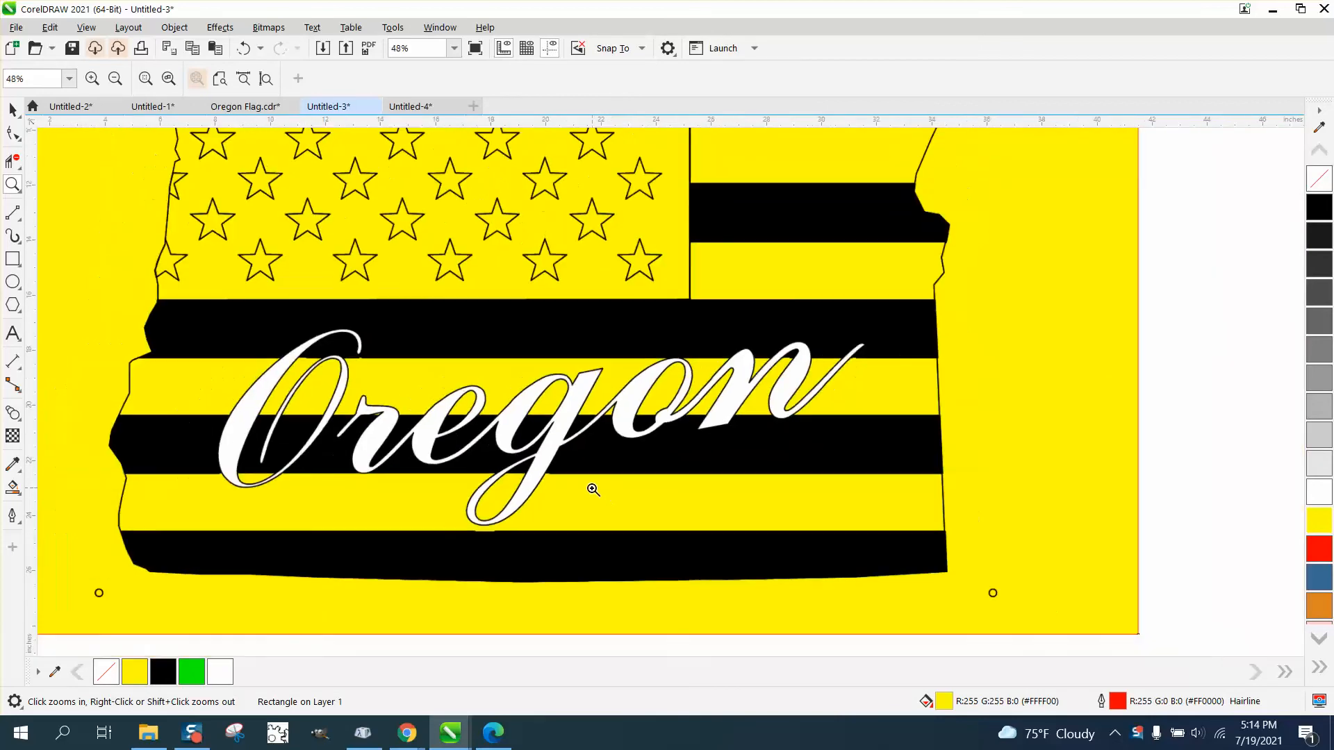
{"action": "scroll", "coordinate": [593, 489], "scroll_direction": "down", "scroll_amount": 2}
Step: Select the whole Oregon flag artwork and ungroup all of its nested groups
{"action": "left_click", "coordinate": [13, 110]}
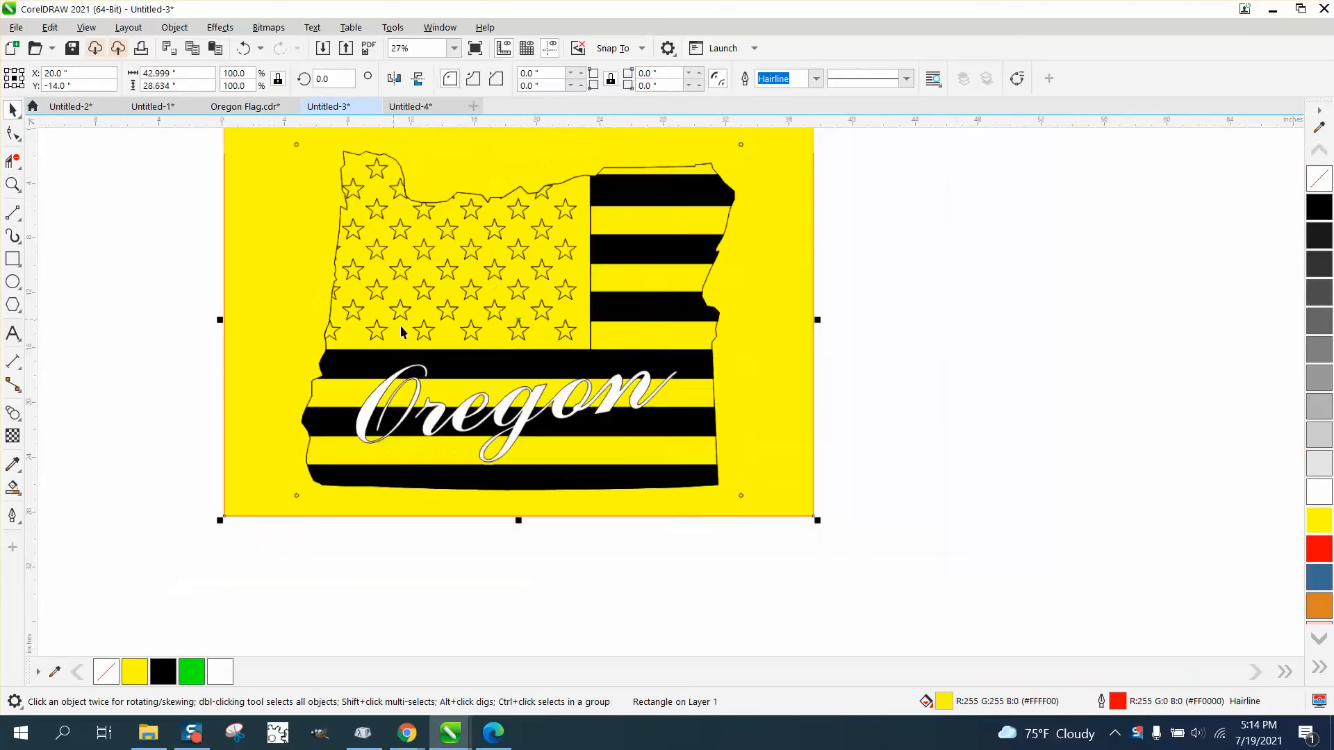
{"action": "scroll", "coordinate": [401, 332], "scroll_direction": "down", "scroll_amount": 1}
{"action": "left_click_drag", "start_coordinate": [277, 134], "coordinate": [744, 524]}
{"action": "left_click", "coordinate": [174, 27]}
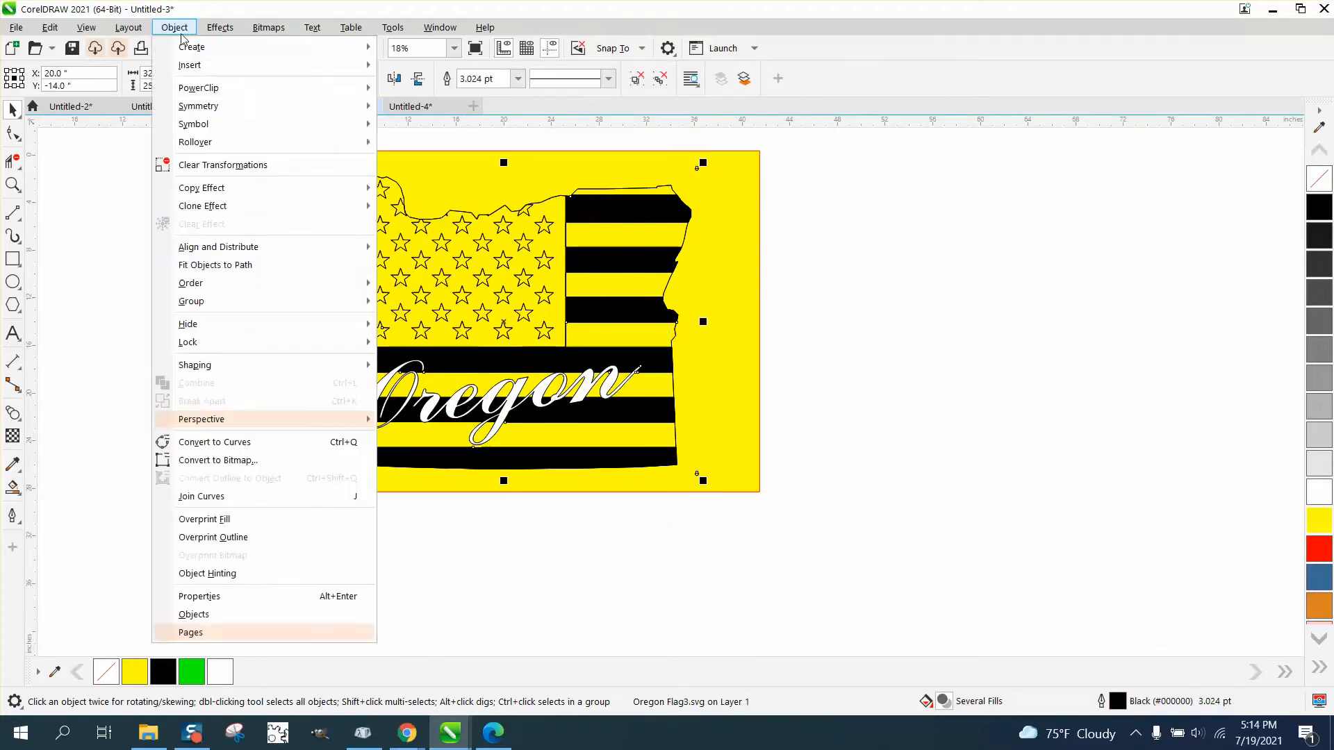
{"action": "mouse_move", "coordinate": [202, 301]}
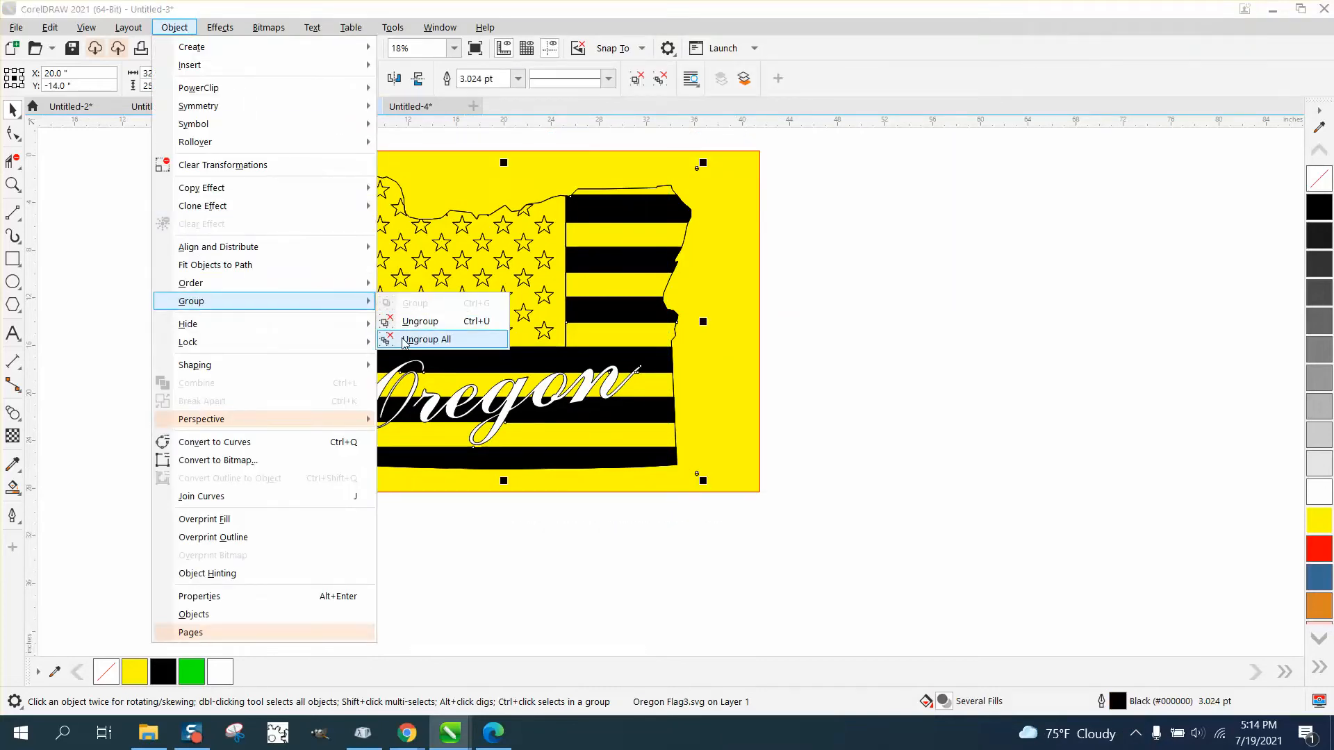
{"action": "left_click", "coordinate": [404, 340]}
{"action": "left_click", "coordinate": [193, 273]}
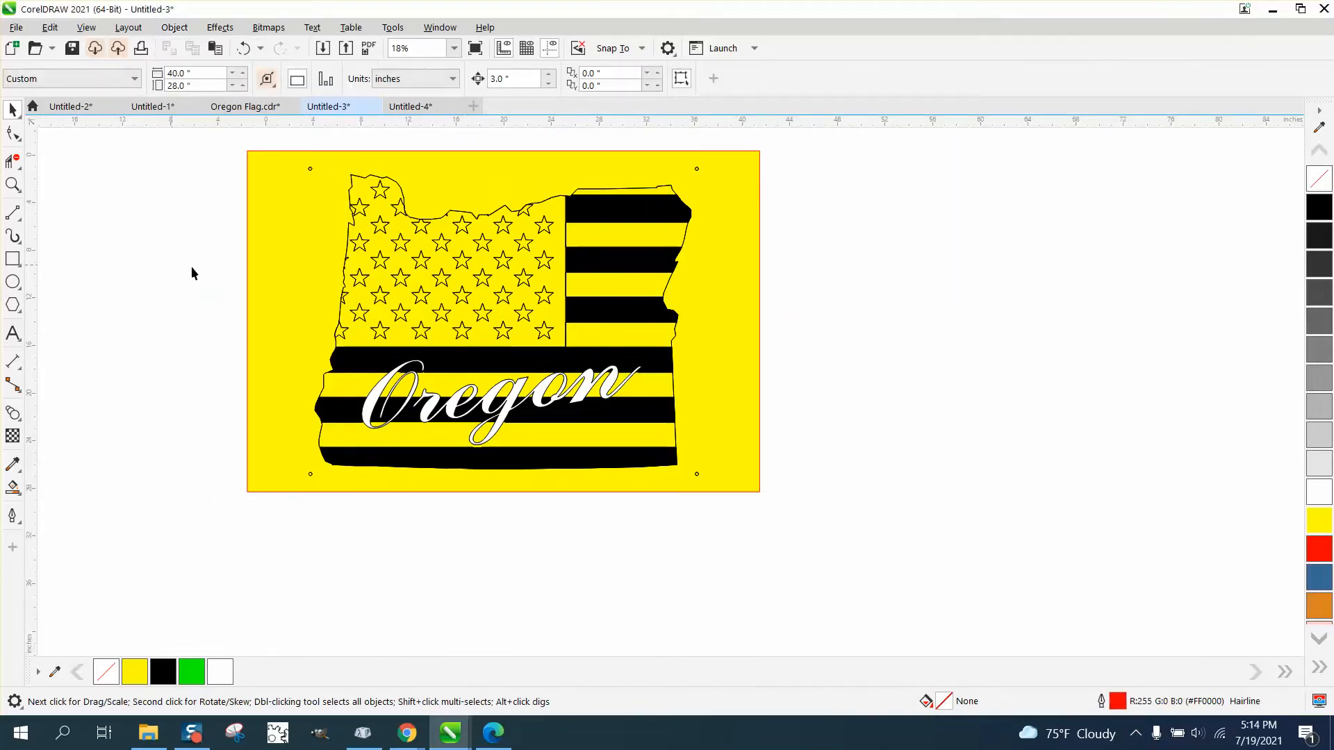
Step: Unlock all locked objects in the flag artwork, accepting the SVG integrity warning
{"action": "left_click", "coordinate": [419, 384]}
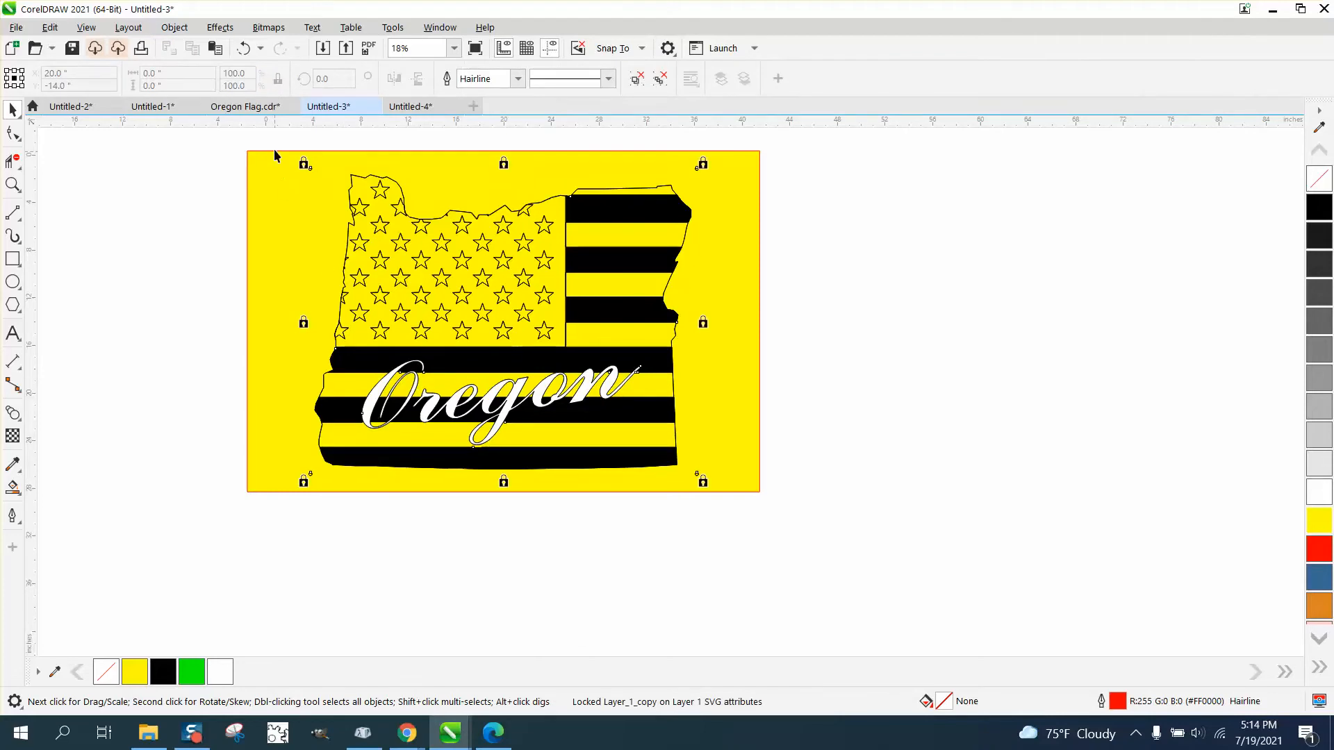
{"action": "left_click_drag", "start_coordinate": [275, 154], "coordinate": [754, 519]}
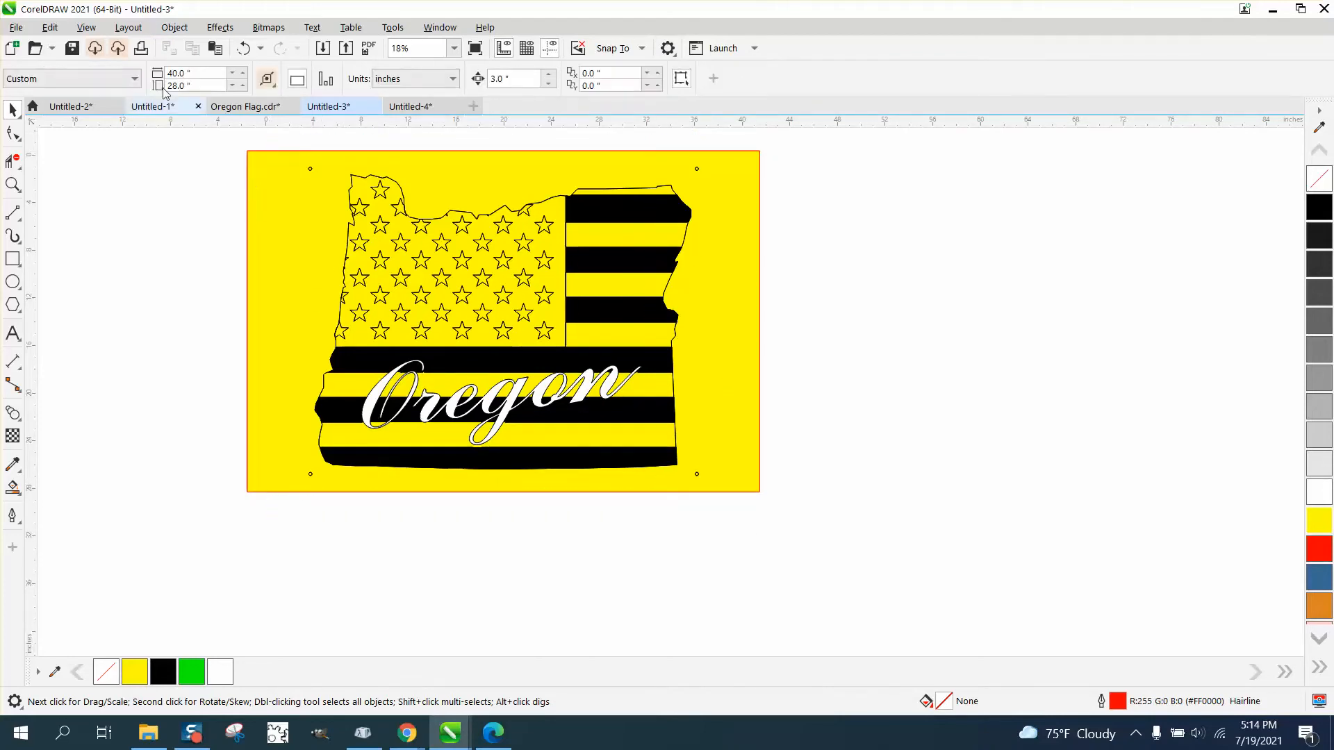
{"action": "left_click", "coordinate": [174, 28]}
{"action": "mouse_move", "coordinate": [210, 346]}
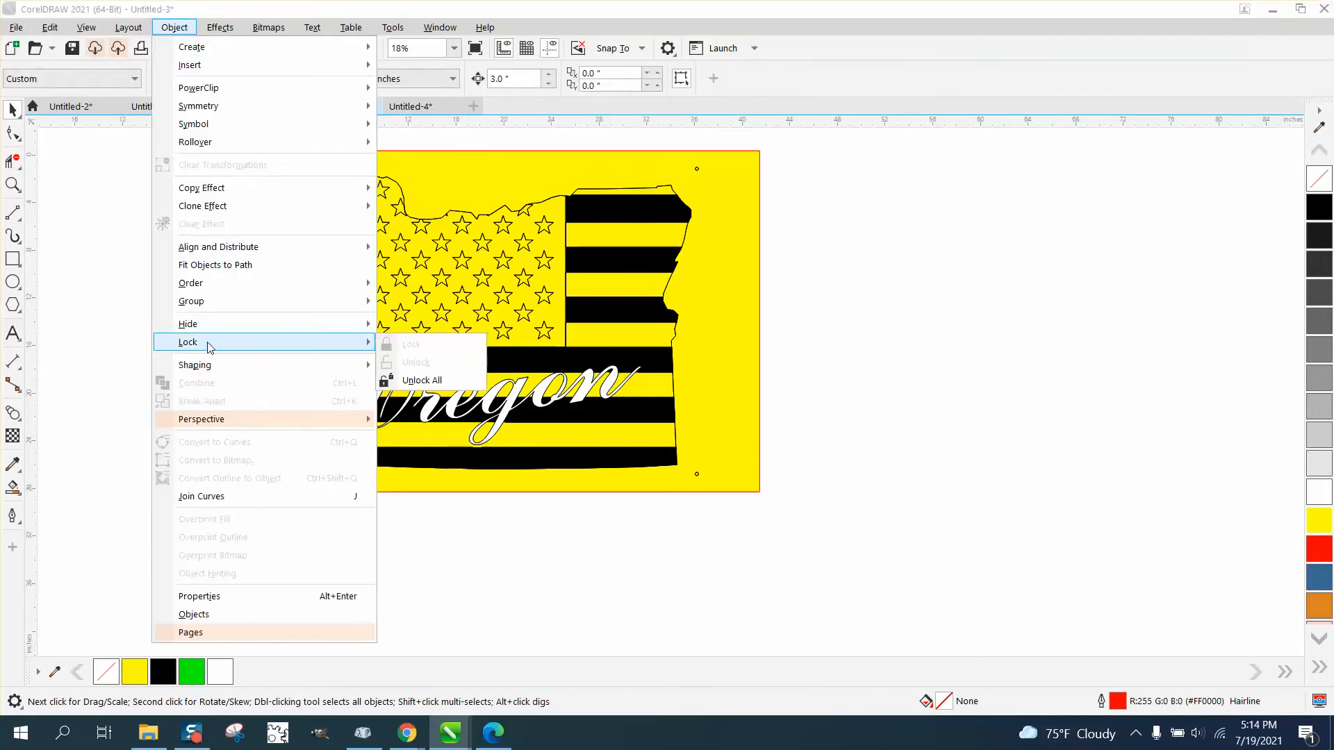
{"action": "left_click", "coordinate": [420, 380]}
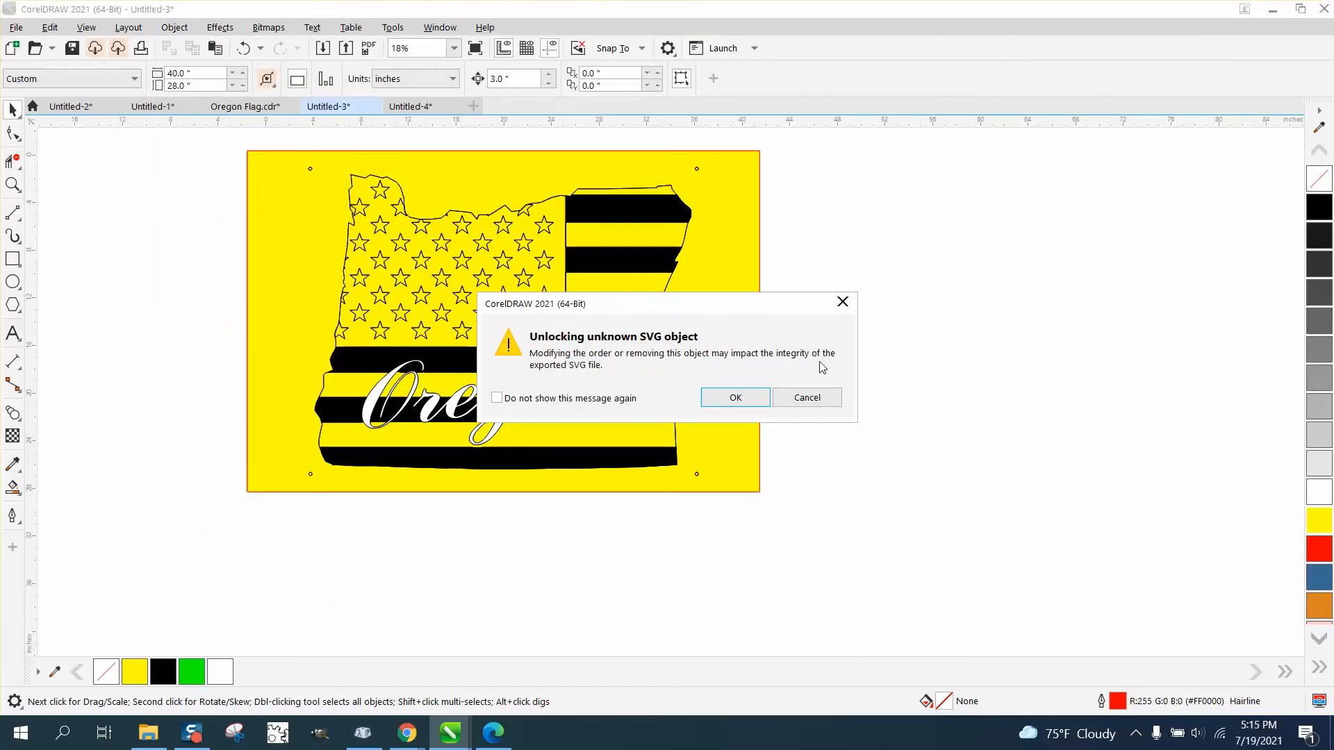
{"action": "left_click", "coordinate": [718, 399]}
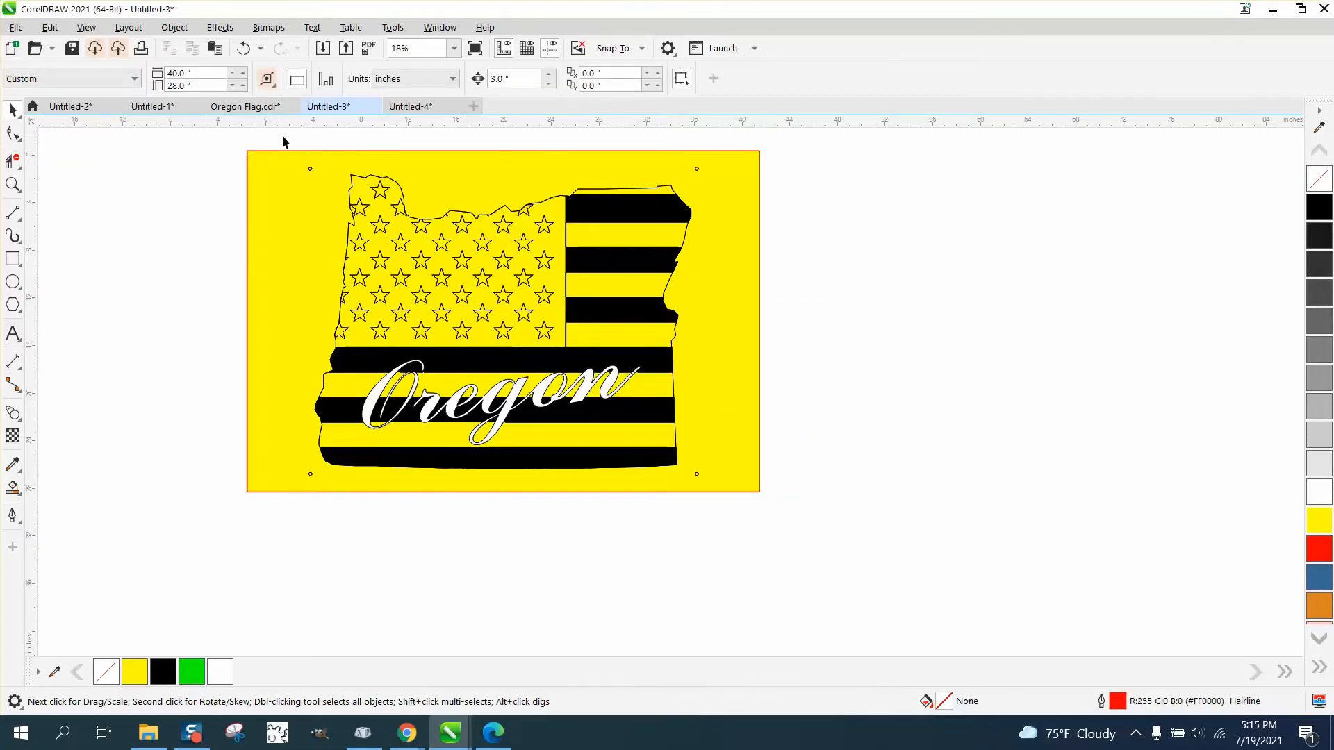
Step: Set the nudge distance to 26 inches and nudge the separate star-field copy down below the yellow rectangle
{"action": "left_click_drag", "start_coordinate": [283, 142], "coordinate": [824, 521]}
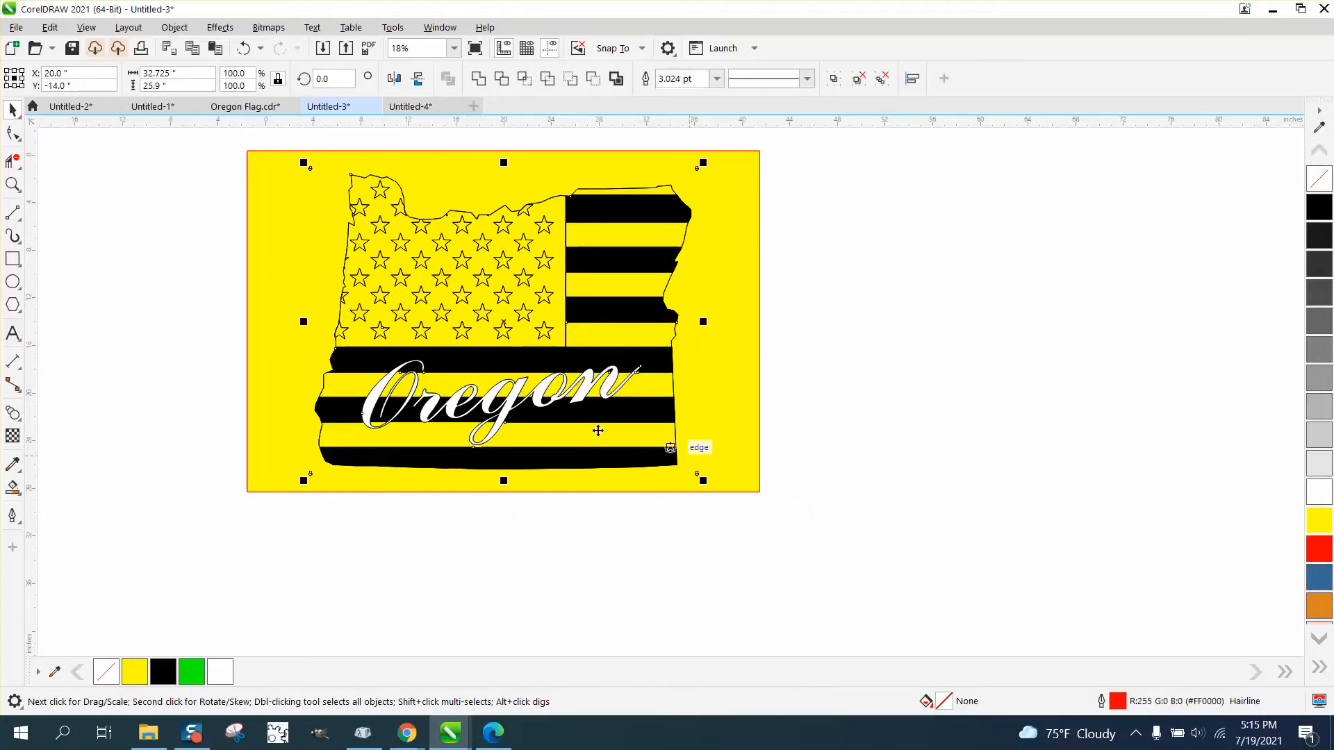
{"action": "left_click", "coordinate": [72, 239]}
{"action": "left_click_drag", "start_coordinate": [517, 78], "coordinate": [460, 78]}
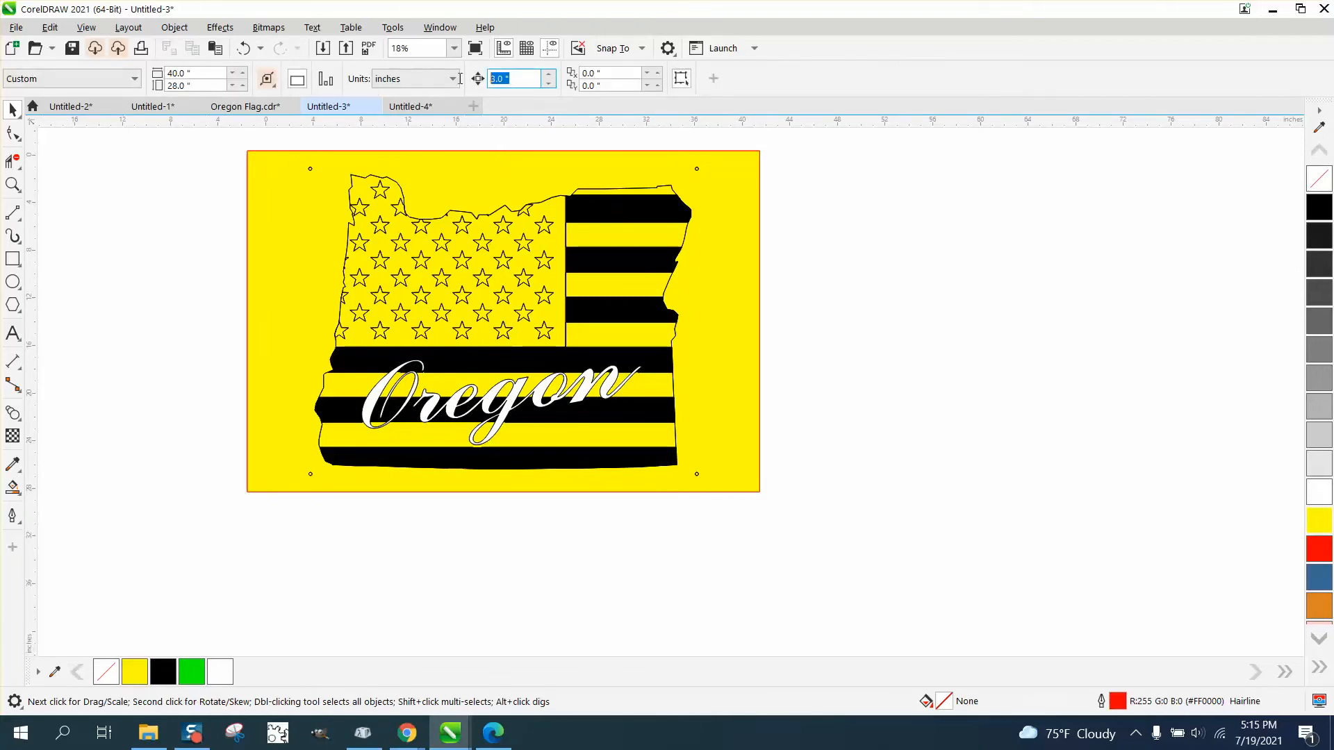
{"action": "type", "text": "26"}
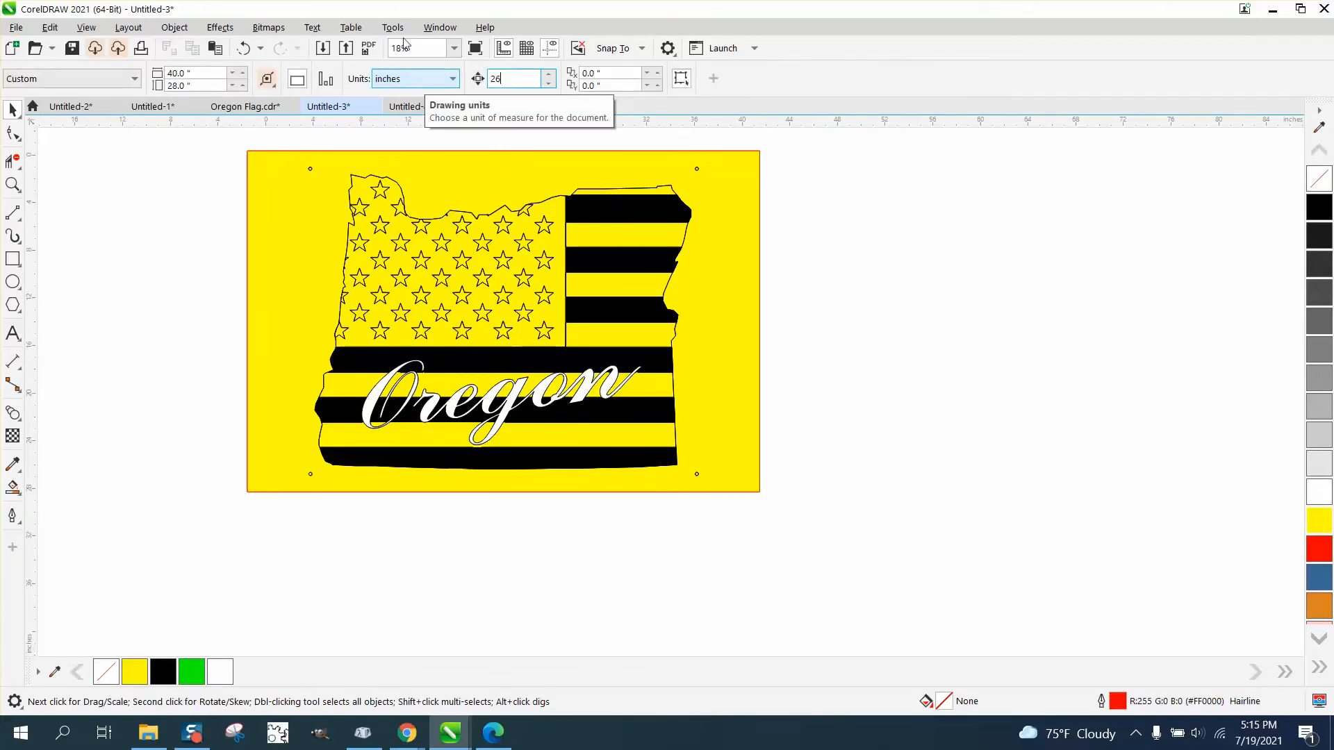
{"action": "left_click", "coordinate": [489, 291]}
{"action": "key", "text": "Down"}
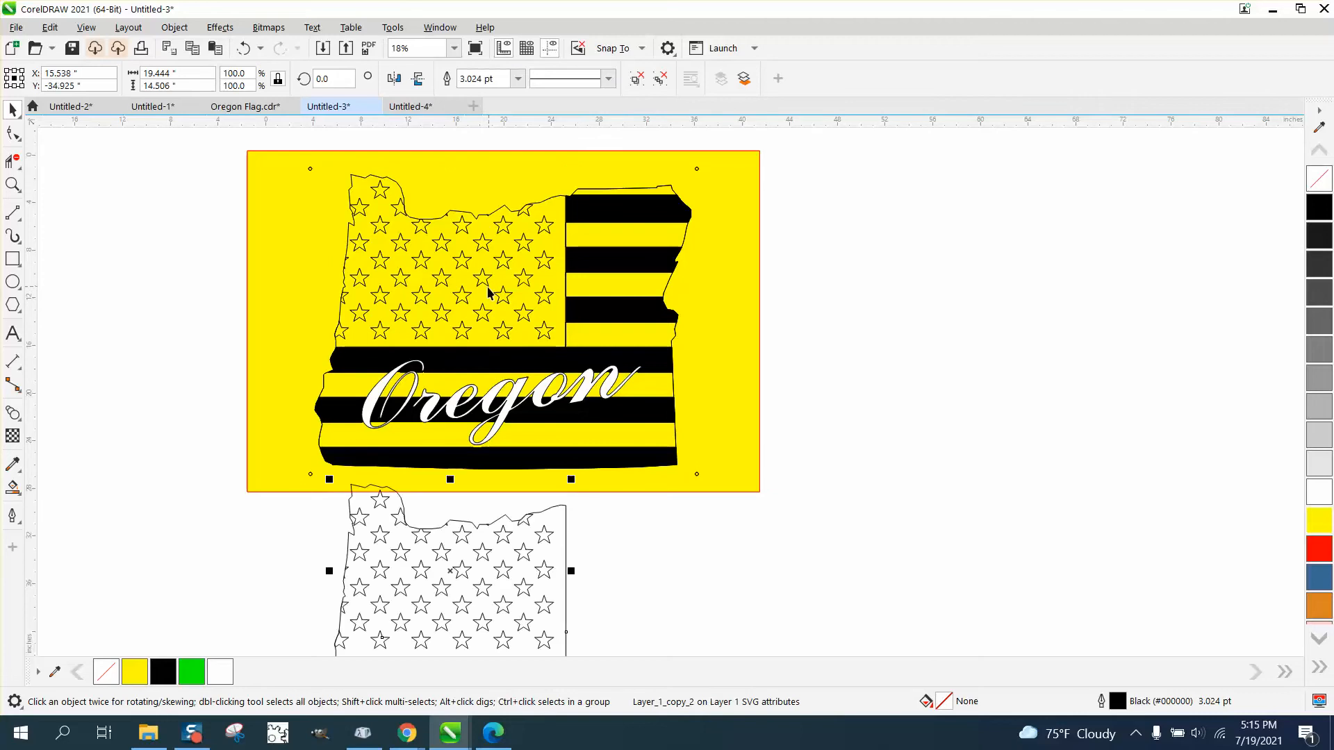
Step: Nudge the topmost full flag group down 26 inches below the yellow rectangle
{"action": "left_click", "coordinate": [492, 281]}
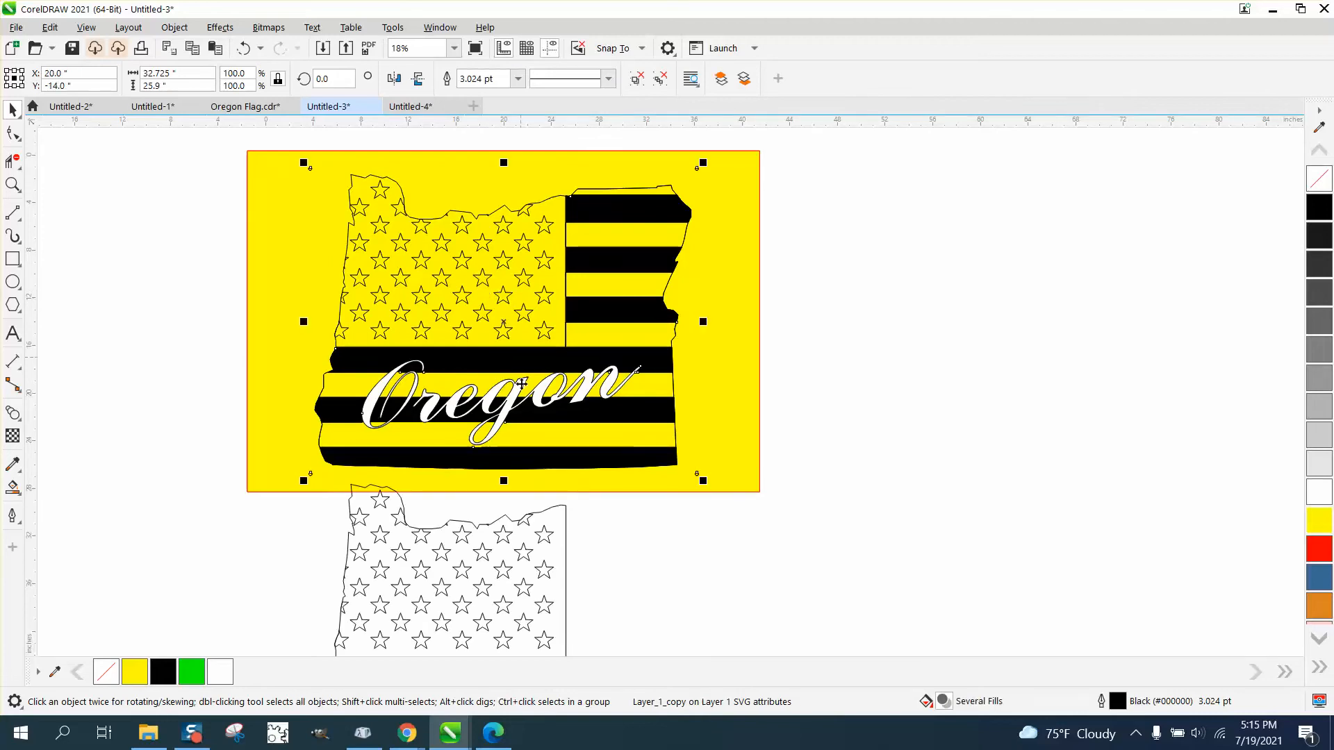
{"action": "left_click", "coordinate": [774, 310]}
{"action": "left_click", "coordinate": [658, 261]}
{"action": "key", "text": "Down"}
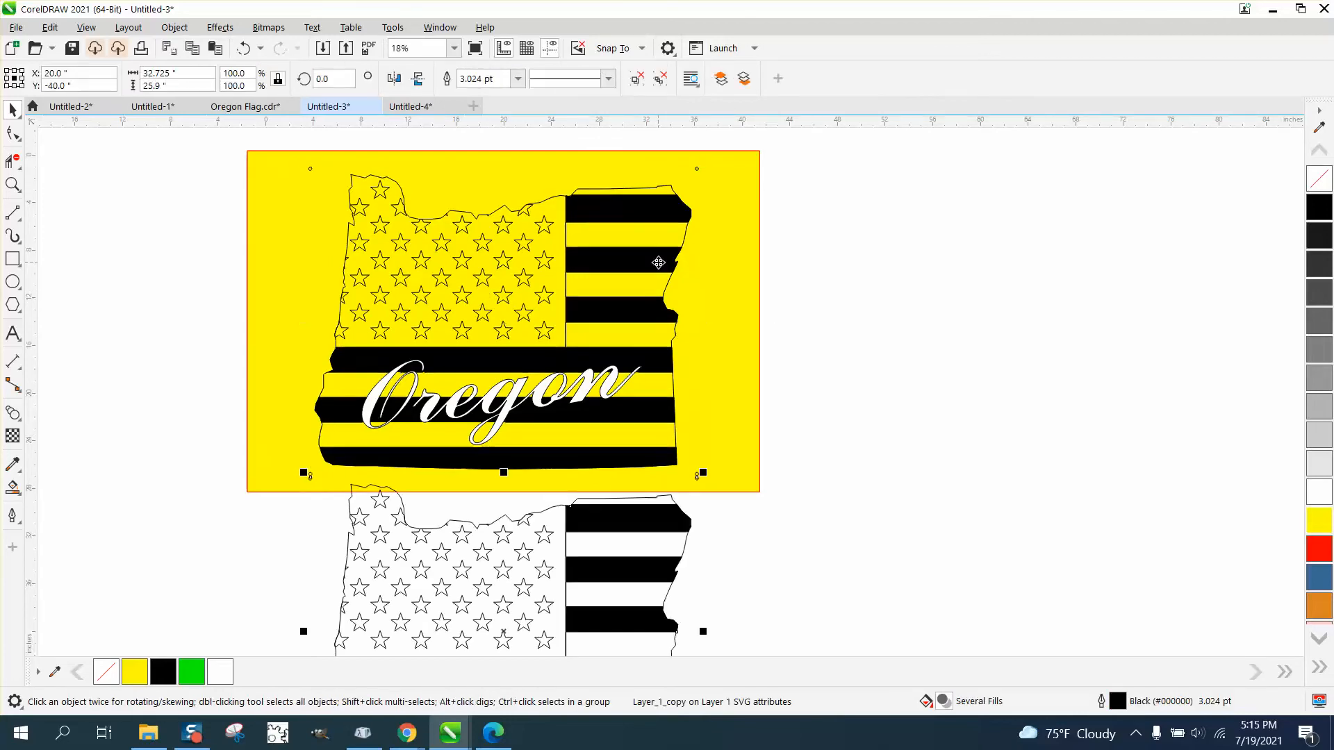
Step: Nudge the remaining flag group off the yellow rectangle and back into place to check for further copies beneath it
{"action": "scroll", "coordinate": [656, 272], "scroll_direction": "down", "scroll_amount": 1}
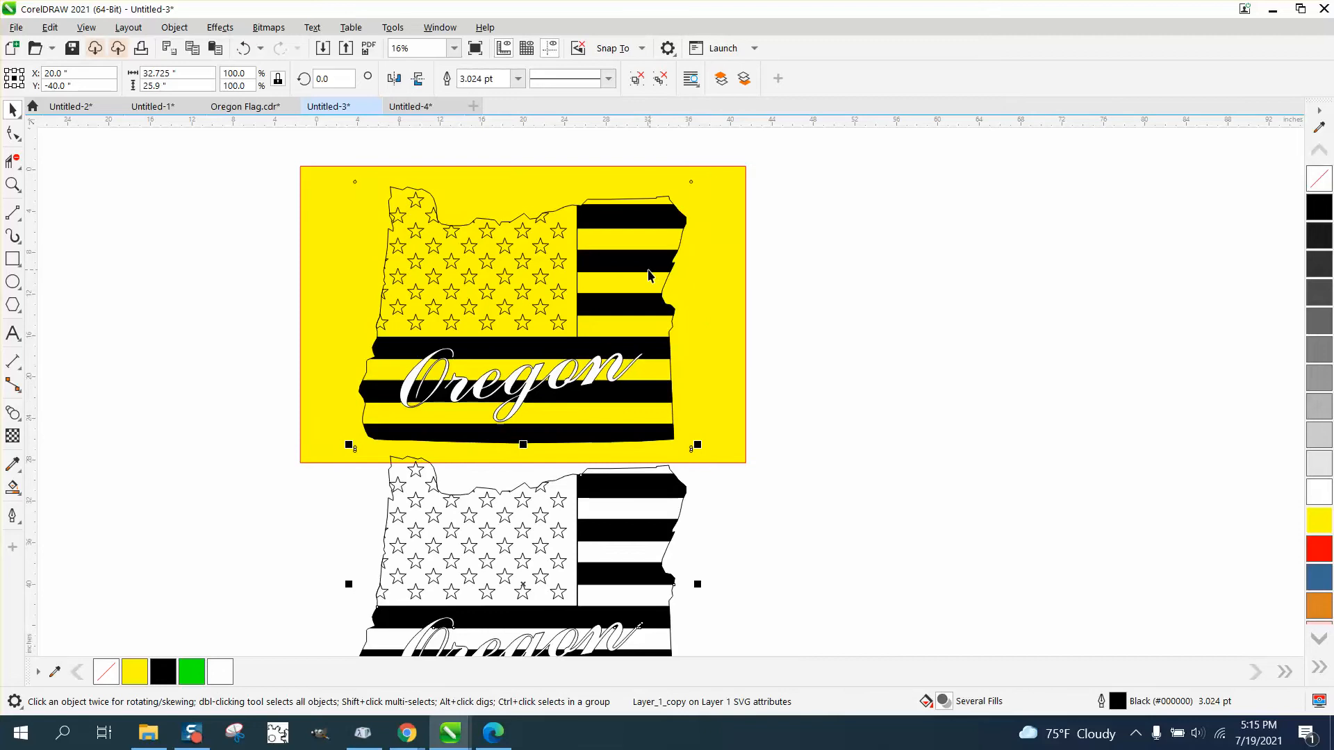
{"action": "left_click", "coordinate": [630, 270]}
{"action": "key", "text": "Right"}
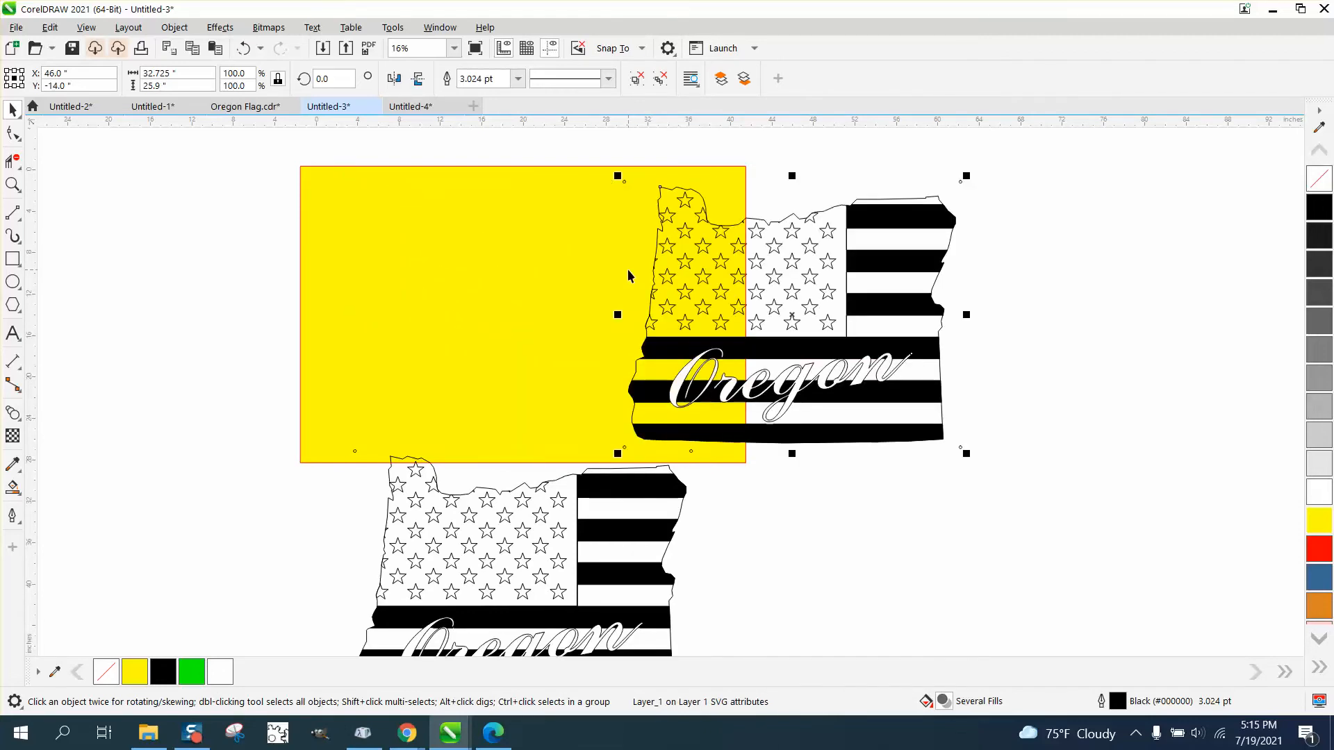
{"action": "key", "text": "Down"}
{"action": "key", "text": "Up"}
{"action": "key", "text": "Left"}
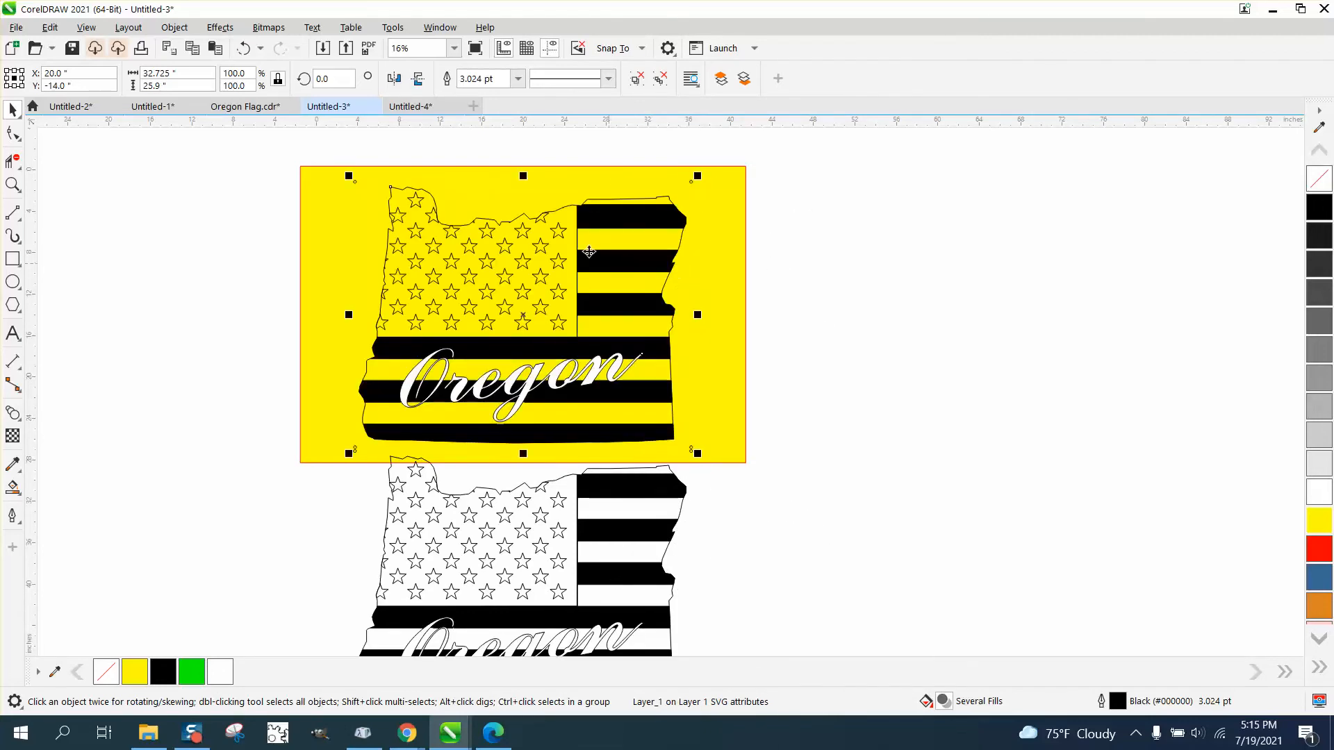
Step: Ungroup the flag artwork that remains on the yellow rectangle
{"action": "left_click", "coordinate": [174, 27]}
{"action": "mouse_move", "coordinate": [351, 303]}
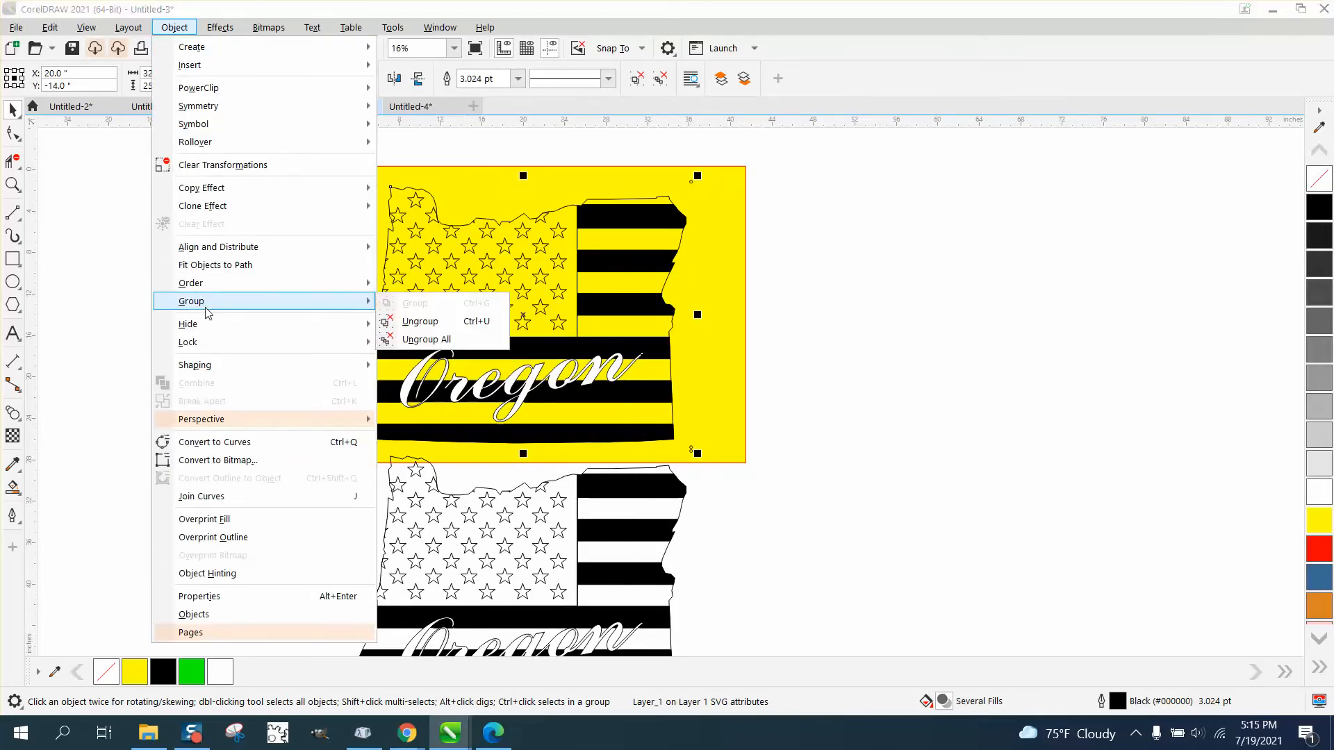
{"action": "left_click", "coordinate": [416, 323]}
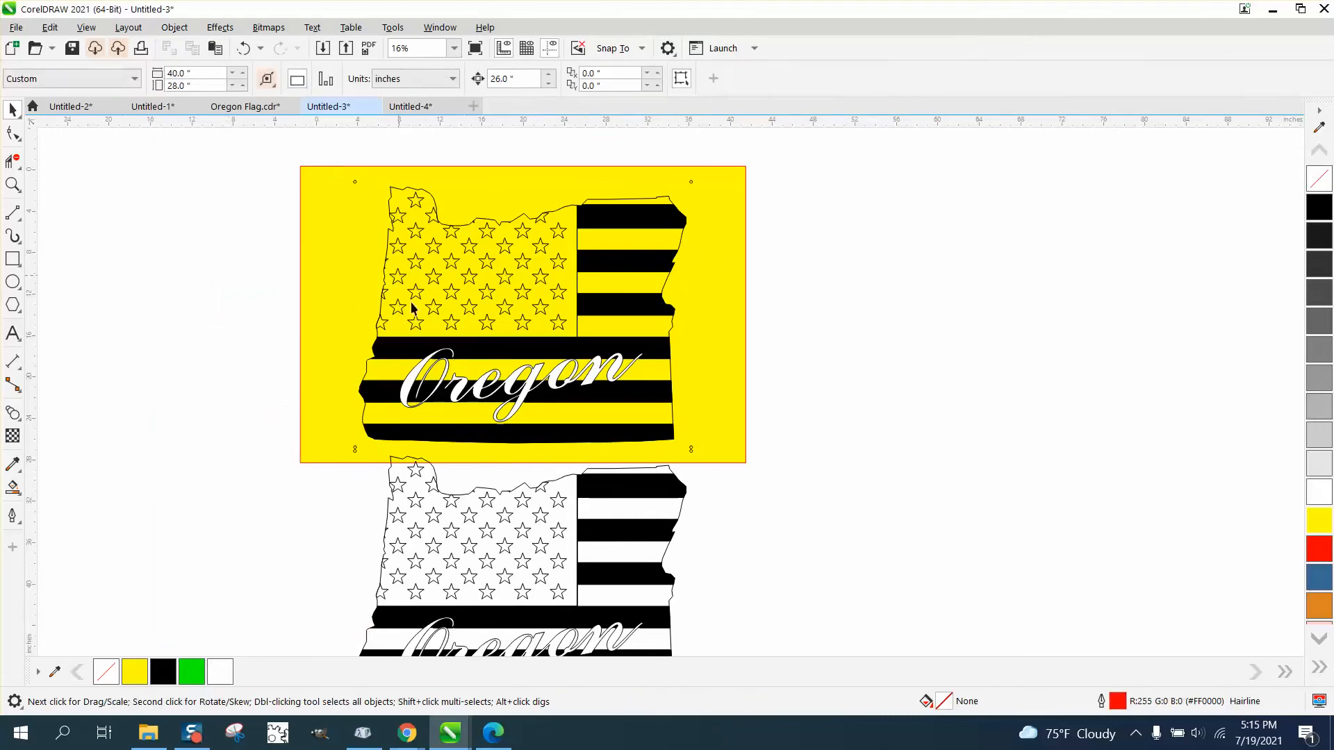
Step: Delete the star-field copy and the full flag copy lying below the yellow rectangle
{"action": "left_click", "coordinate": [422, 467]}
{"action": "key", "text": "Delete"}
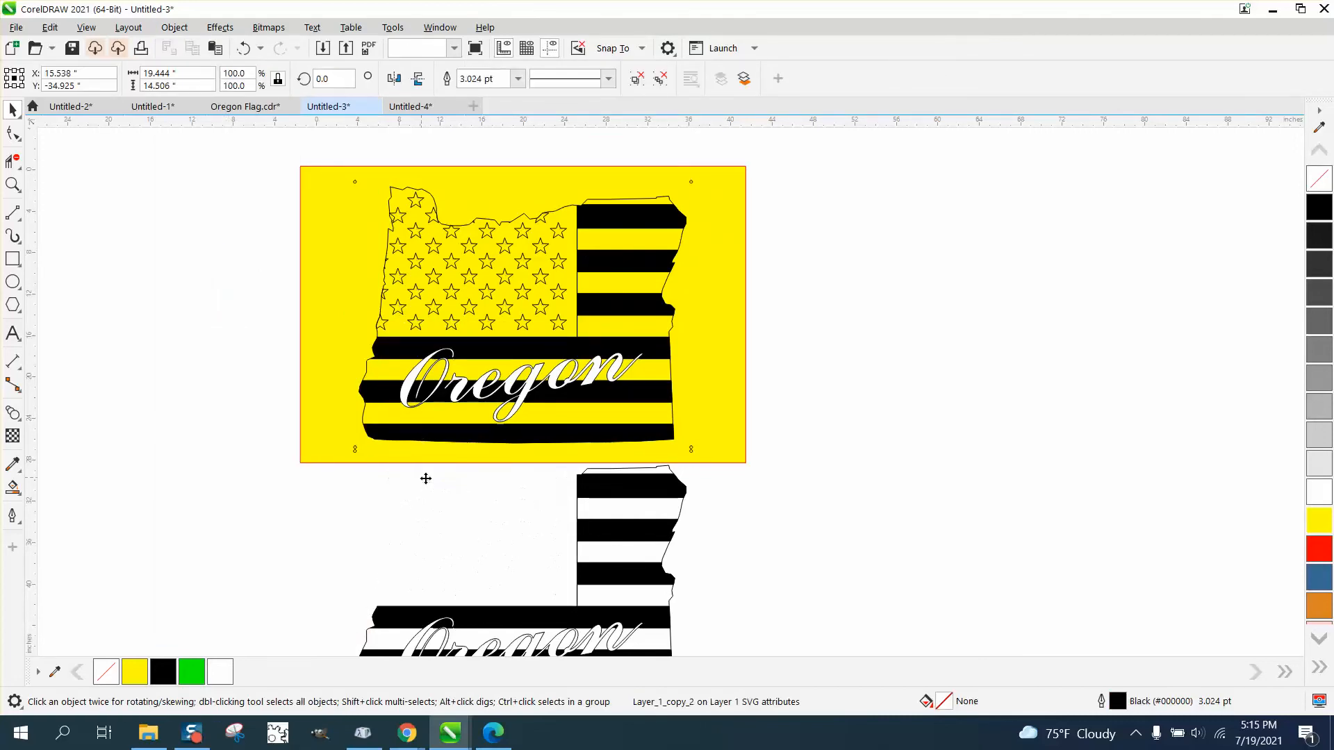
{"action": "left_click", "coordinate": [619, 533]}
{"action": "key", "text": "Delete"}
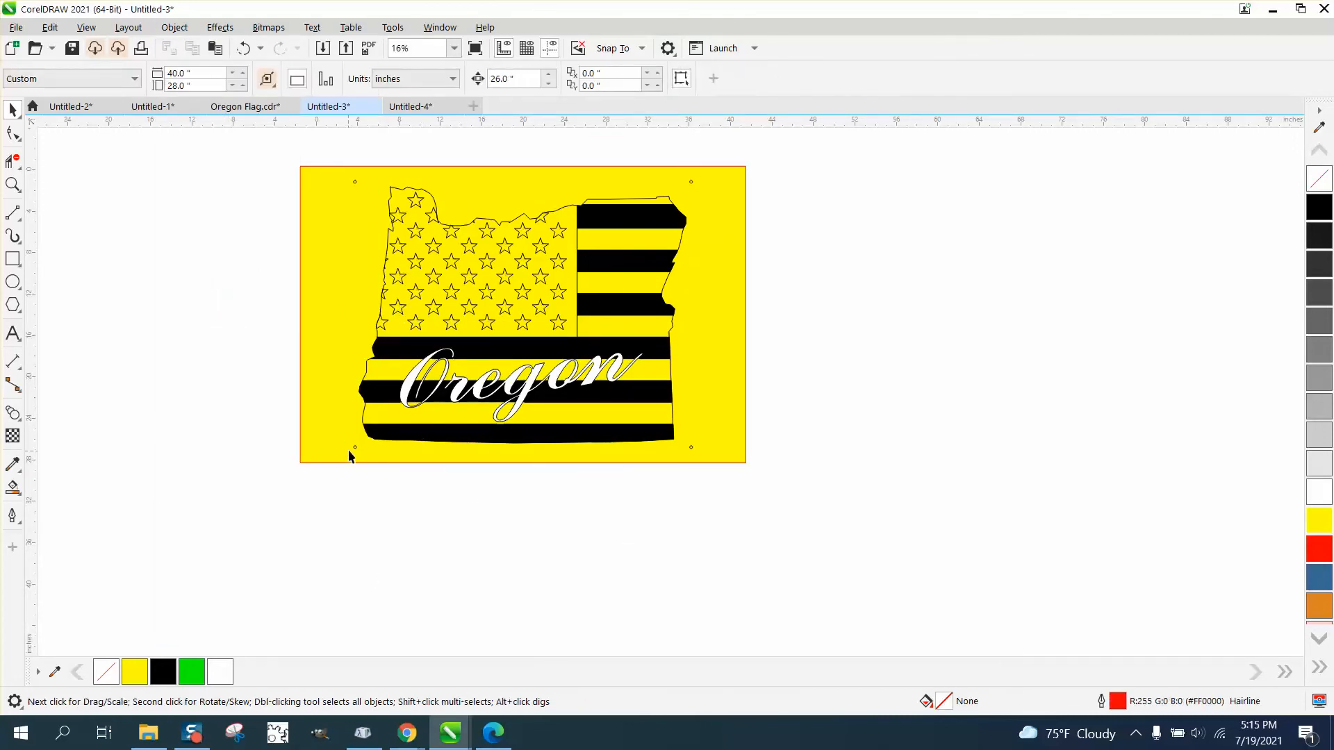
Step: Delete the small circle near the yellow rectangle's lower-left corner, keeping the rectangle in its original position
{"action": "left_click", "coordinate": [355, 450]}
{"action": "key", "text": "Delete"}
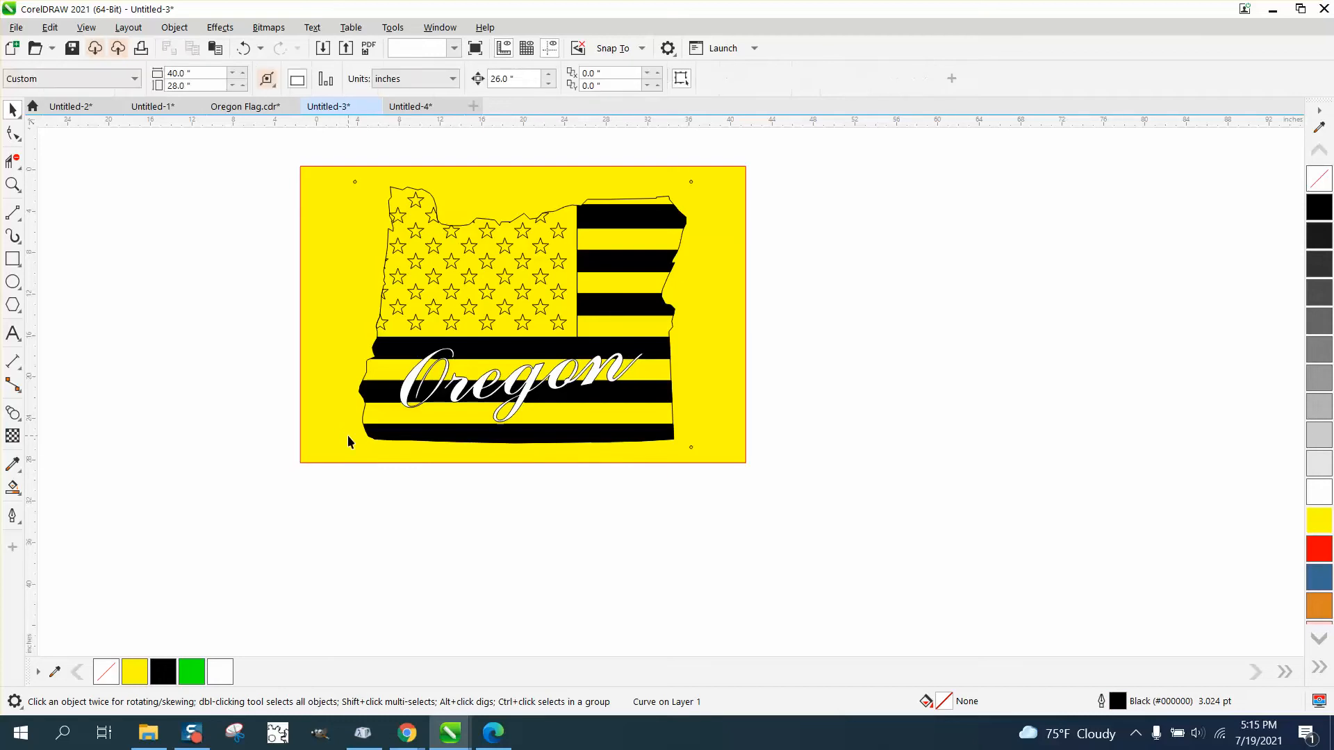
{"action": "left_click_drag", "start_coordinate": [332, 174], "coordinate": [355, 198]}
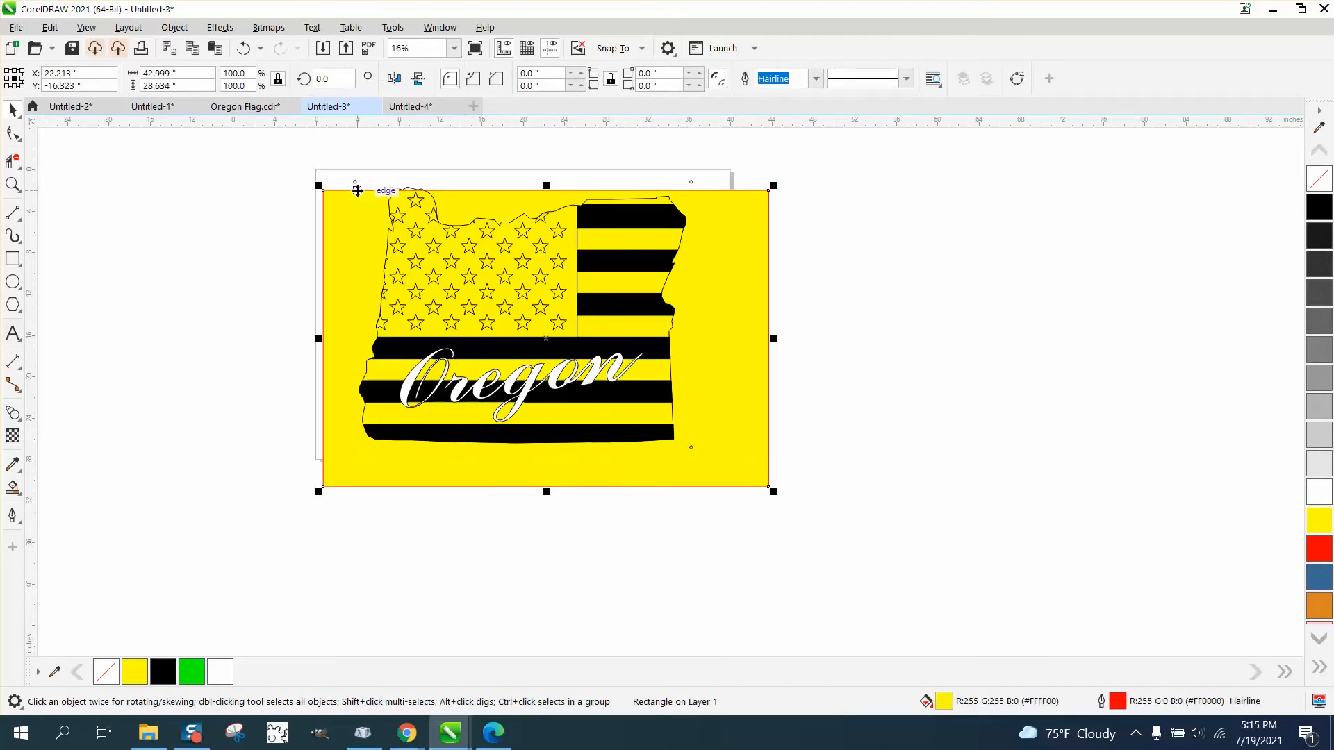
{"action": "left_click", "coordinate": [237, 53]}
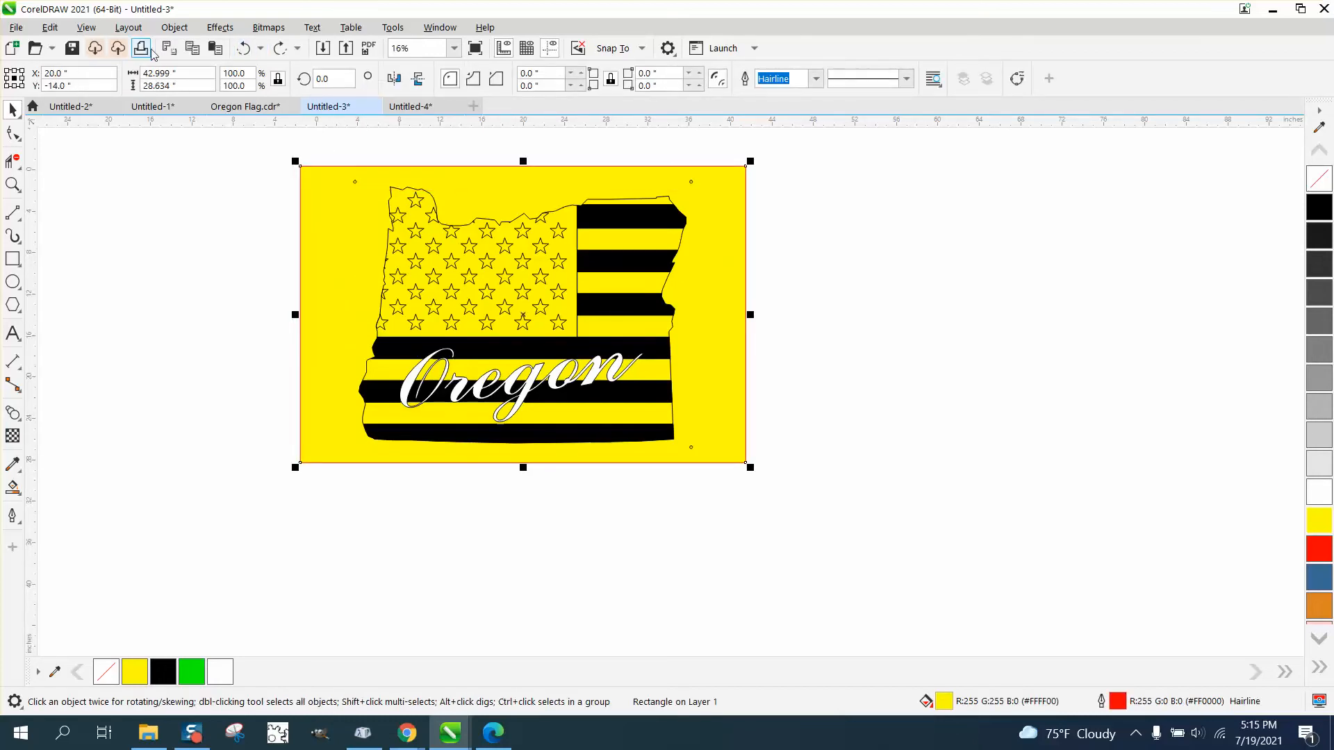
Step: Lock the yellow background rectangle in place
{"action": "left_click", "coordinate": [175, 27]}
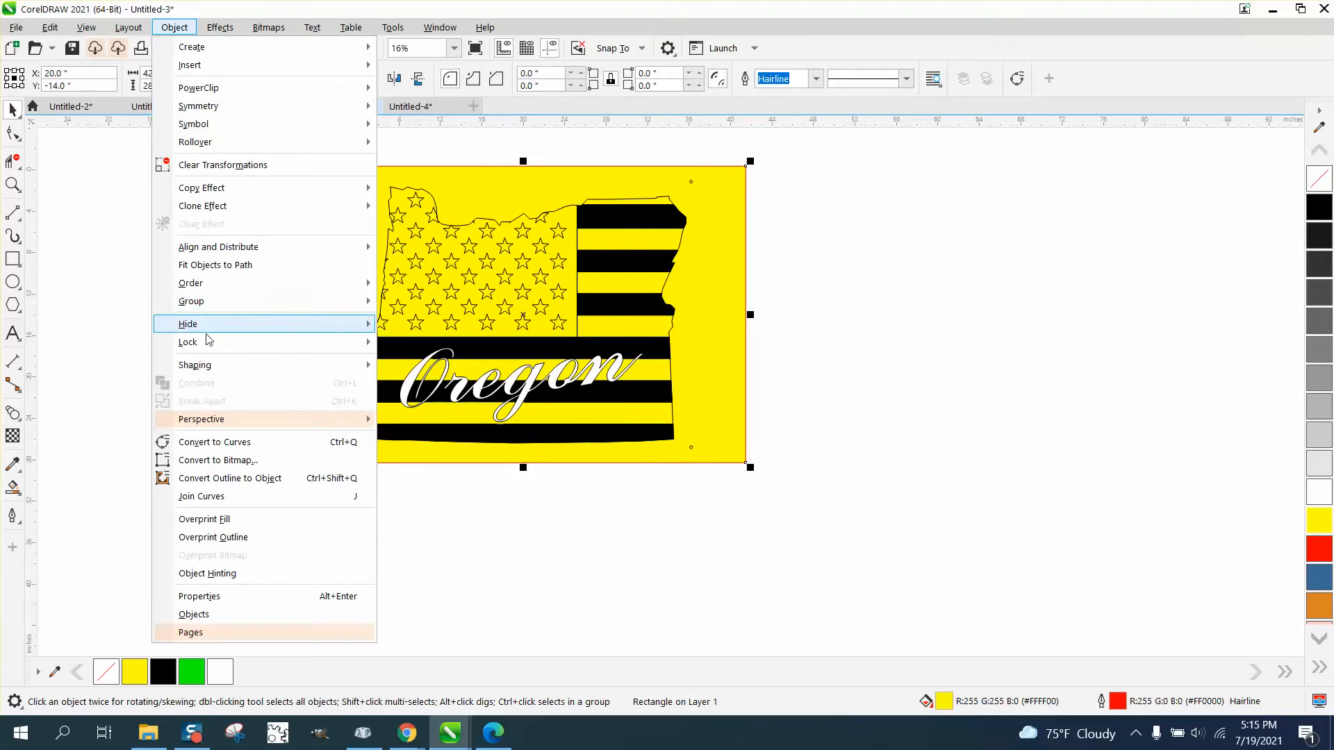
{"action": "mouse_move", "coordinate": [249, 343]}
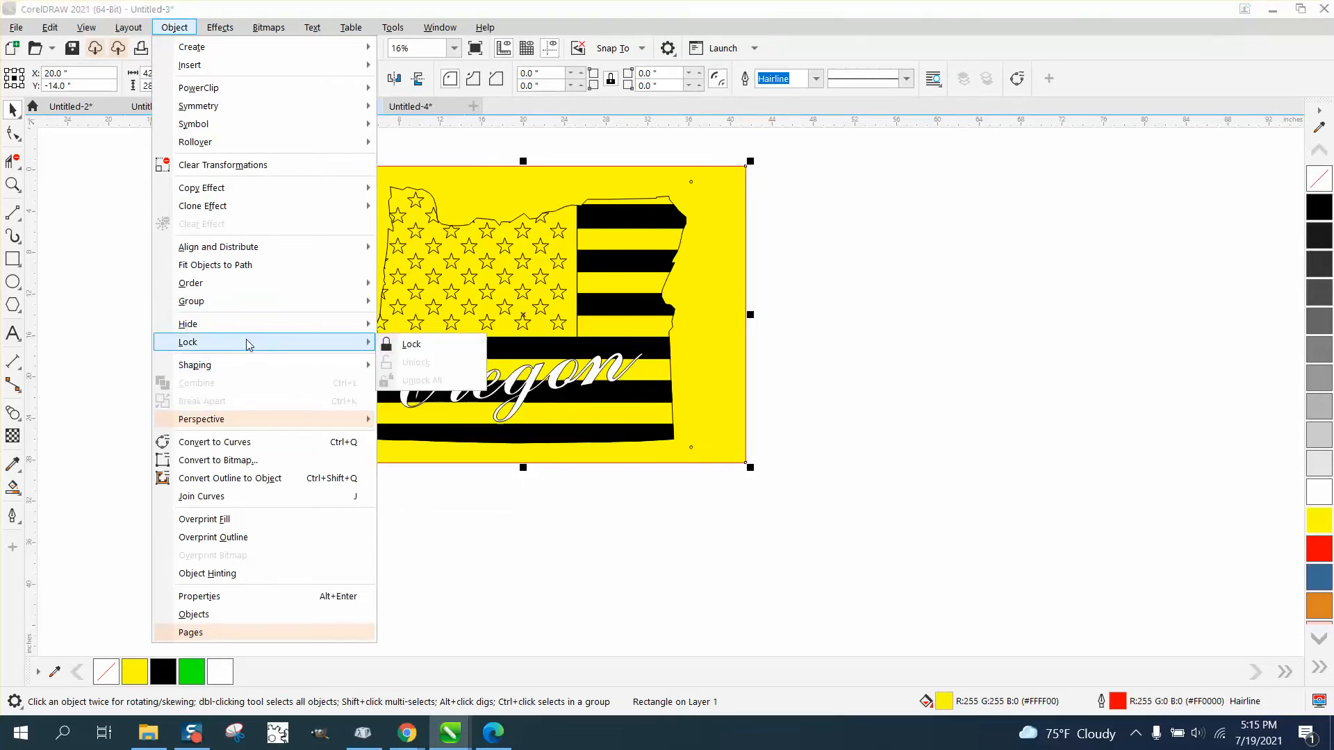
{"action": "left_click", "coordinate": [416, 345]}
{"action": "left_click", "coordinate": [179, 289]}
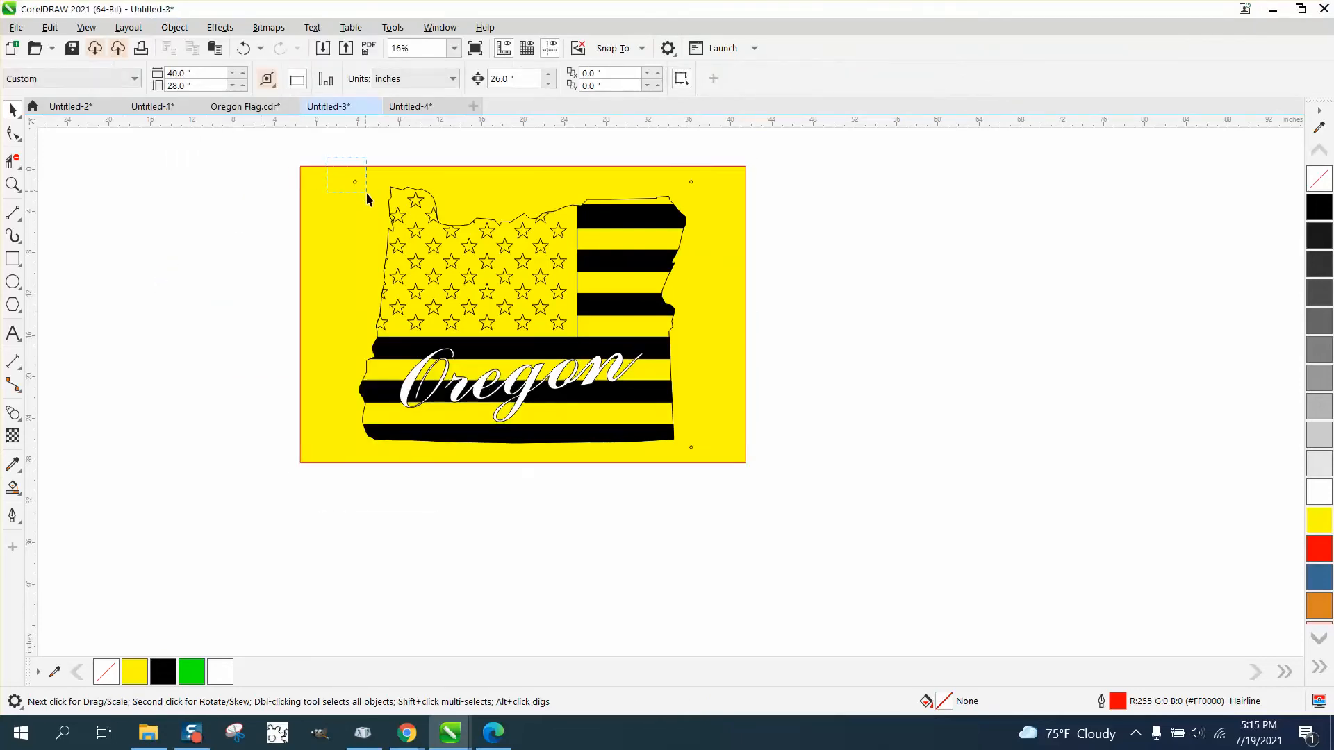
Step: Delete the remaining small circles near the yellow rectangle's upper-left, upper-right and lower-right corners
{"action": "left_click_drag", "start_coordinate": [366, 193], "coordinate": [367, 194]}
{"action": "key", "text": "Delete"}
{"action": "left_click_drag", "start_coordinate": [665, 154], "coordinate": [673, 161]}
{"action": "left_click_drag", "start_coordinate": [702, 464], "coordinate": [689, 464]}
{"action": "key", "text": "Delete"}
Step: Move both pieces of the Oregon lettering, the O and the remaining letters, 26 inches down off the flag
{"action": "left_click", "coordinate": [12, 185]}
{"action": "left_click_drag", "start_coordinate": [313, 307], "coordinate": [897, 459]}
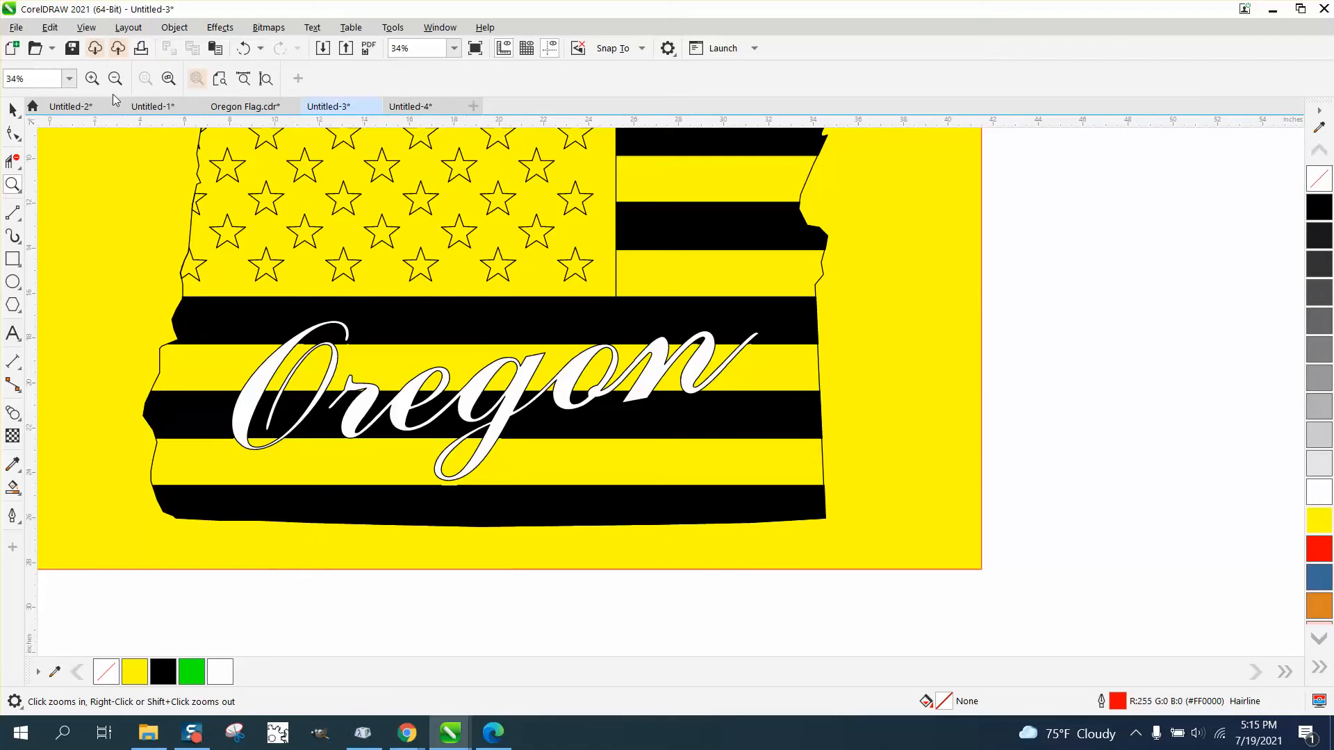
{"action": "left_click", "coordinate": [13, 110]}
{"action": "left_click", "coordinate": [283, 361]}
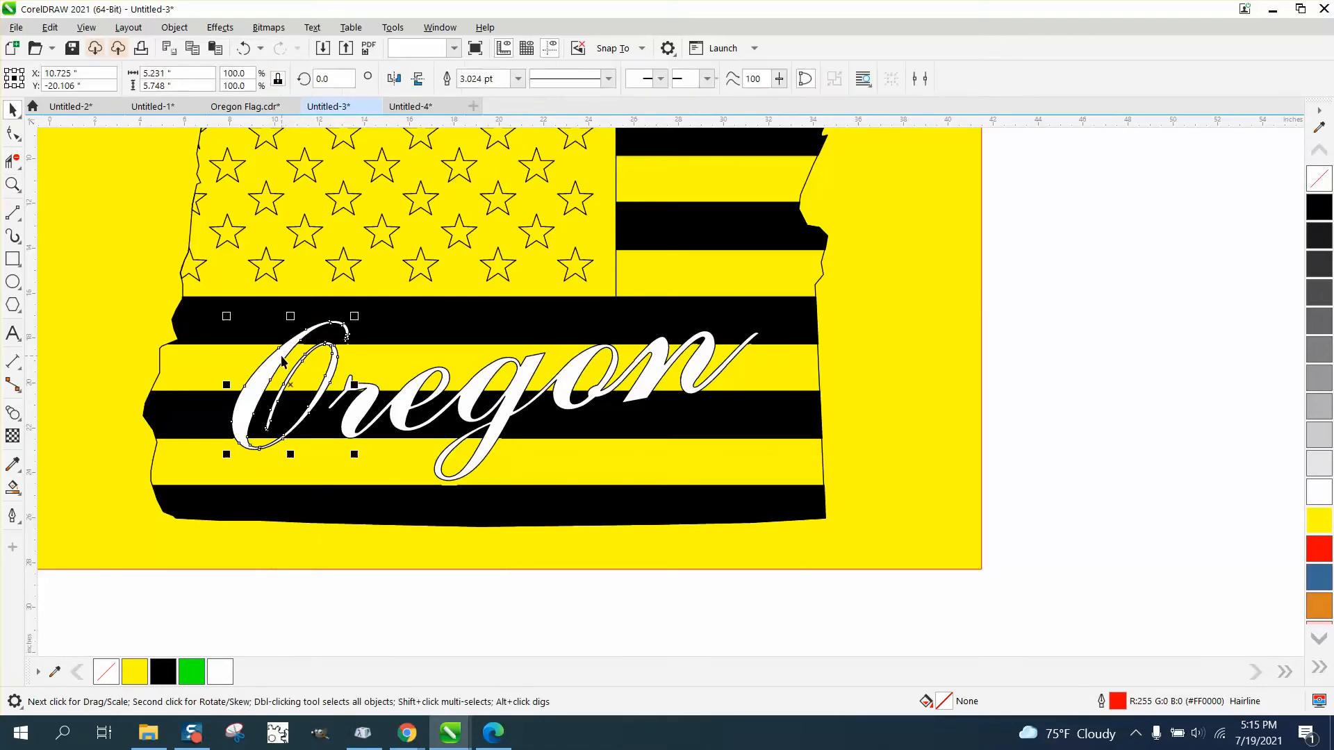
{"action": "scroll", "coordinate": [429, 299], "scroll_direction": "down", "scroll_amount": 3}
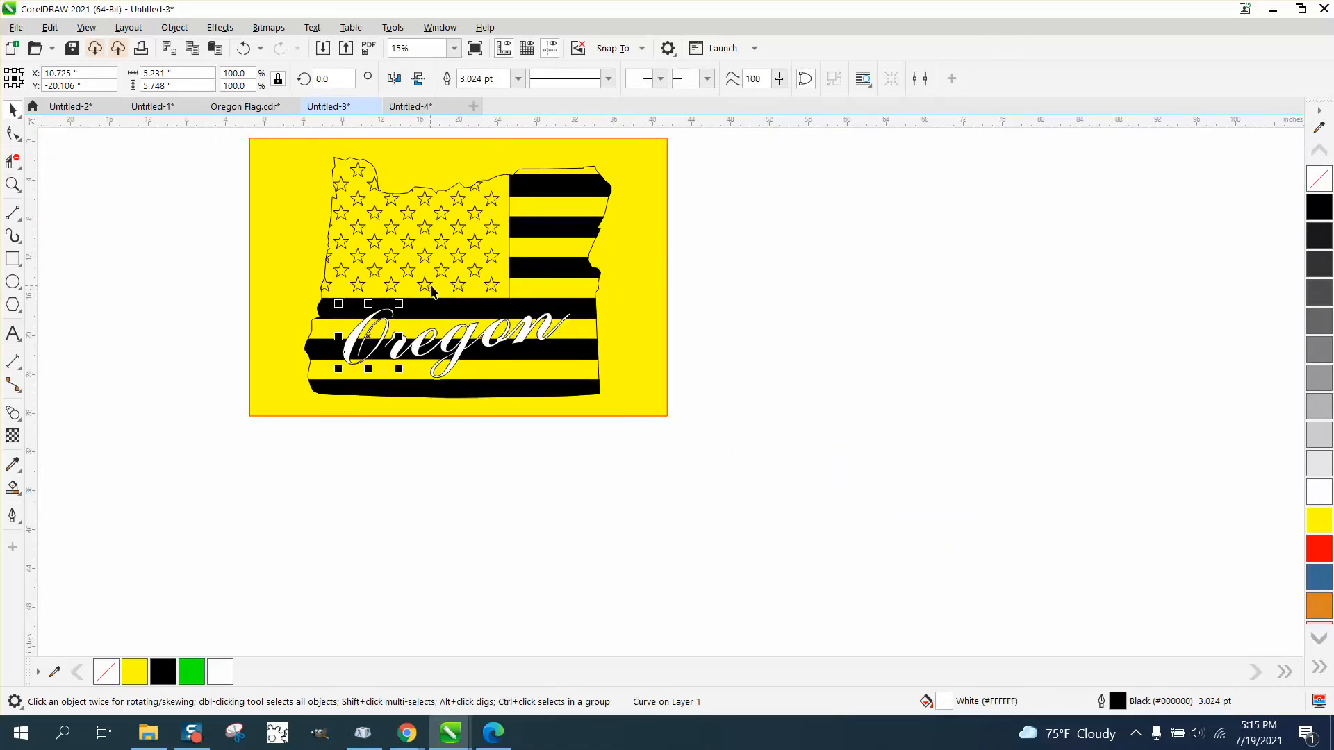
{"action": "key", "text": "Down"}
{"action": "left_click", "coordinate": [467, 350]}
{"action": "key", "text": "Down"}
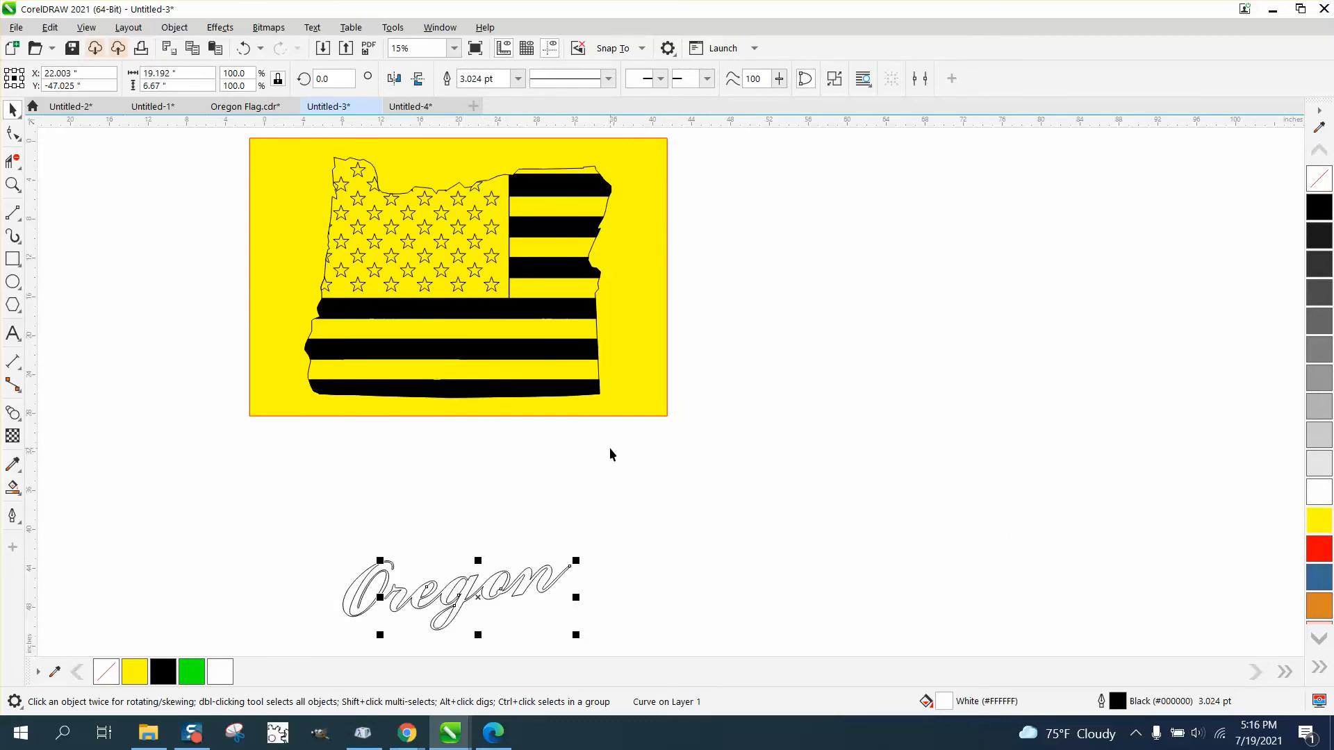
Step: Move the two black full-width stripes that lay behind the lettering 52 inches to the right, clear of the flag
{"action": "left_click", "coordinate": [446, 311]}
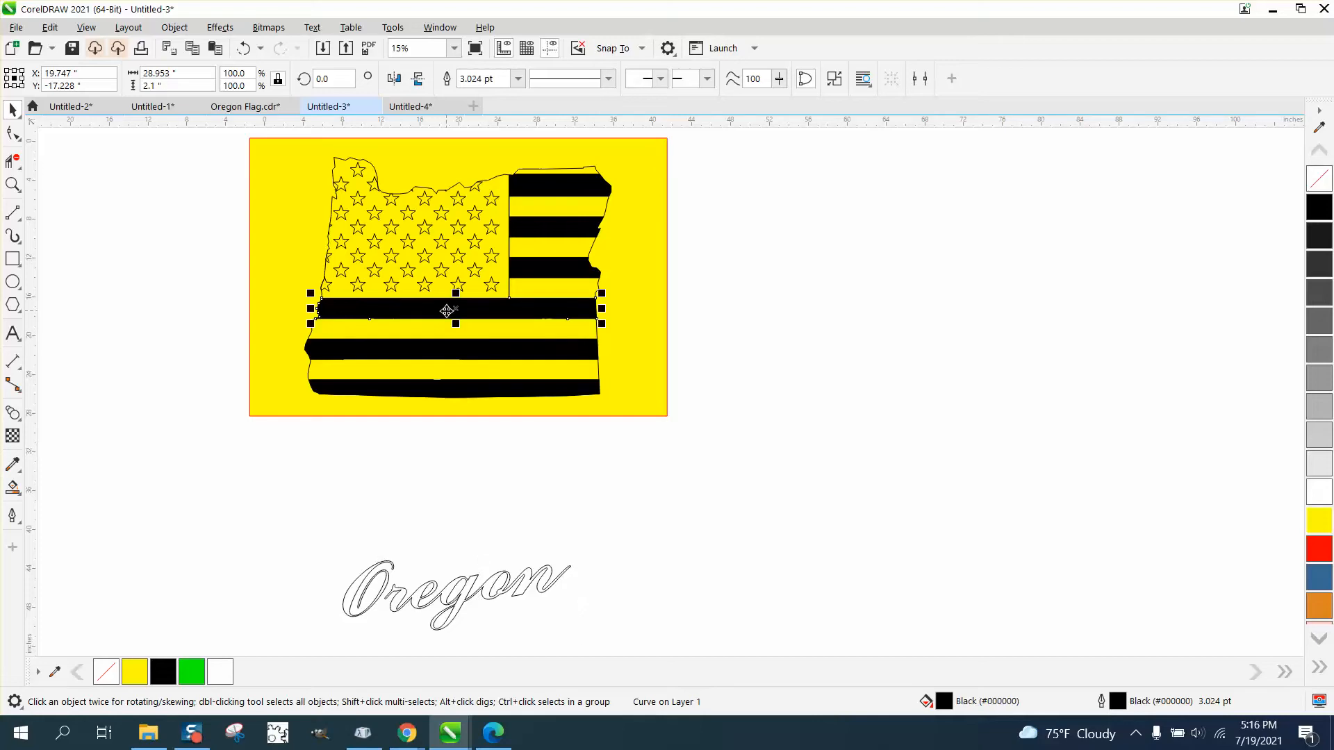
{"action": "key", "text": "Right"}
{"action": "left_click", "coordinate": [463, 351]}
{"action": "key", "text": "Right"}
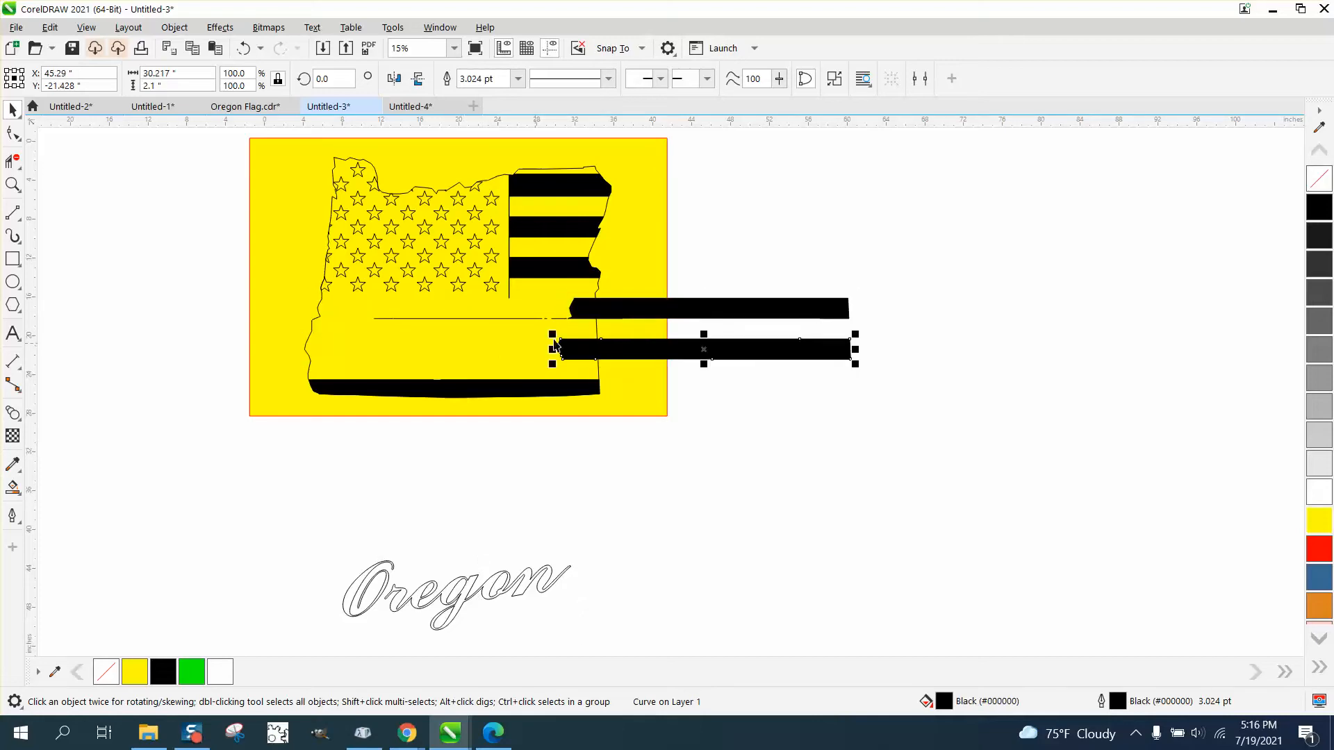
{"action": "left_click", "coordinate": [653, 306]}
{"action": "key", "text": "Right"}
{"action": "left_click", "coordinate": [735, 347]}
{"action": "key", "text": "Right"}
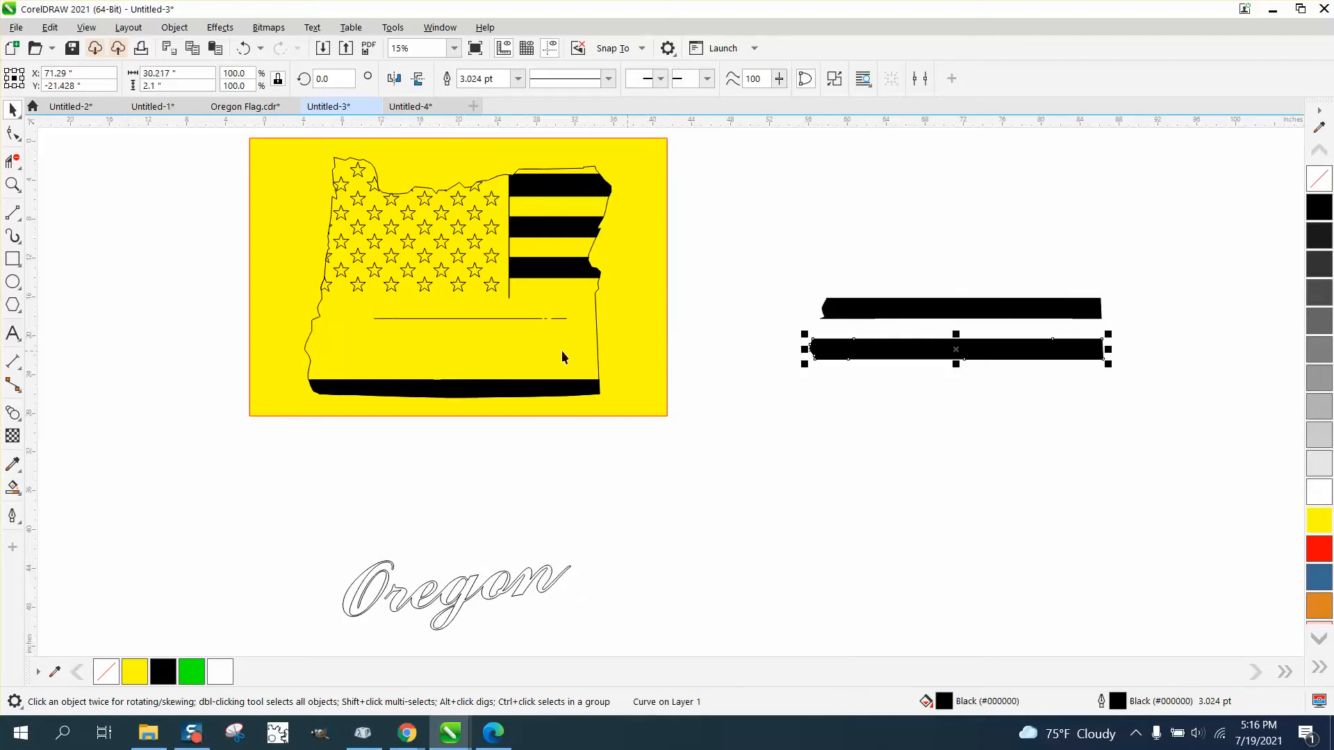
Step: Delete the stray line segments left on the lower flag and remove the fill from the two moved stripes
{"action": "left_click_drag", "start_coordinate": [244, 311], "coordinate": [594, 333]}
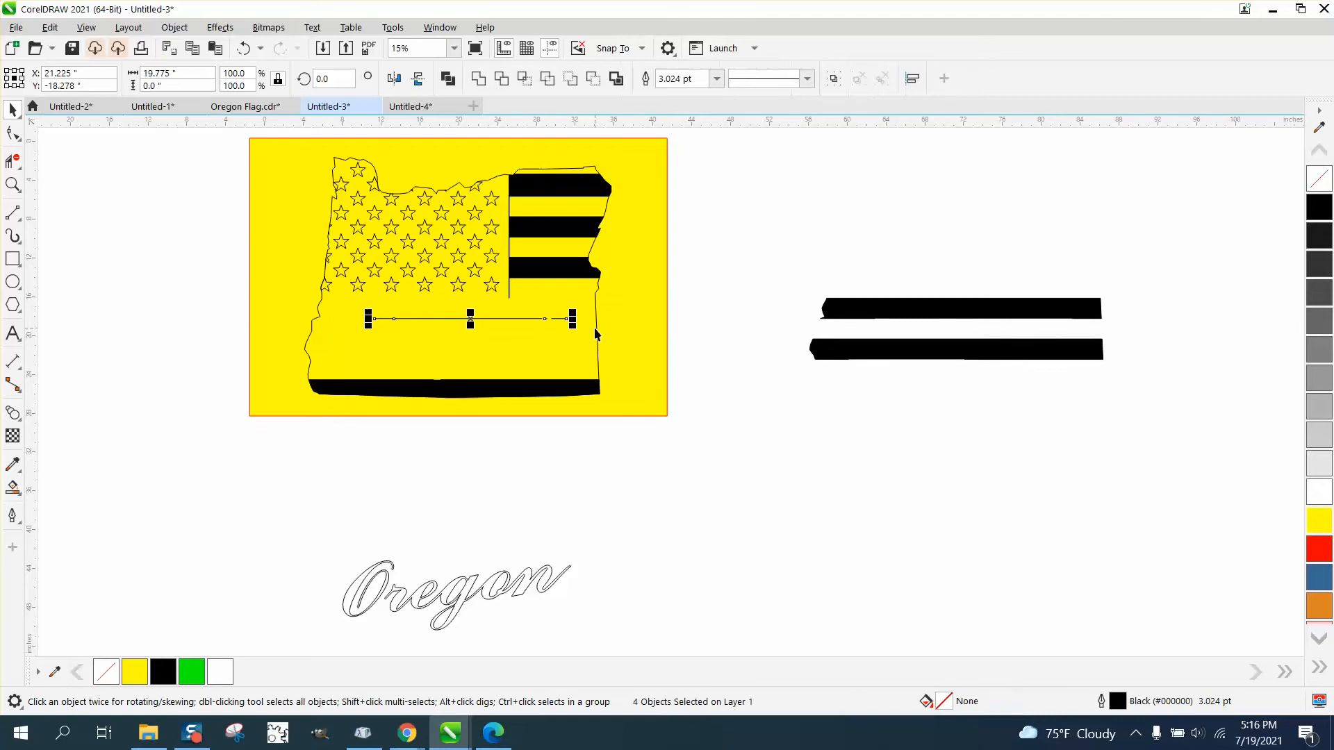
{"action": "key", "text": "Delete"}
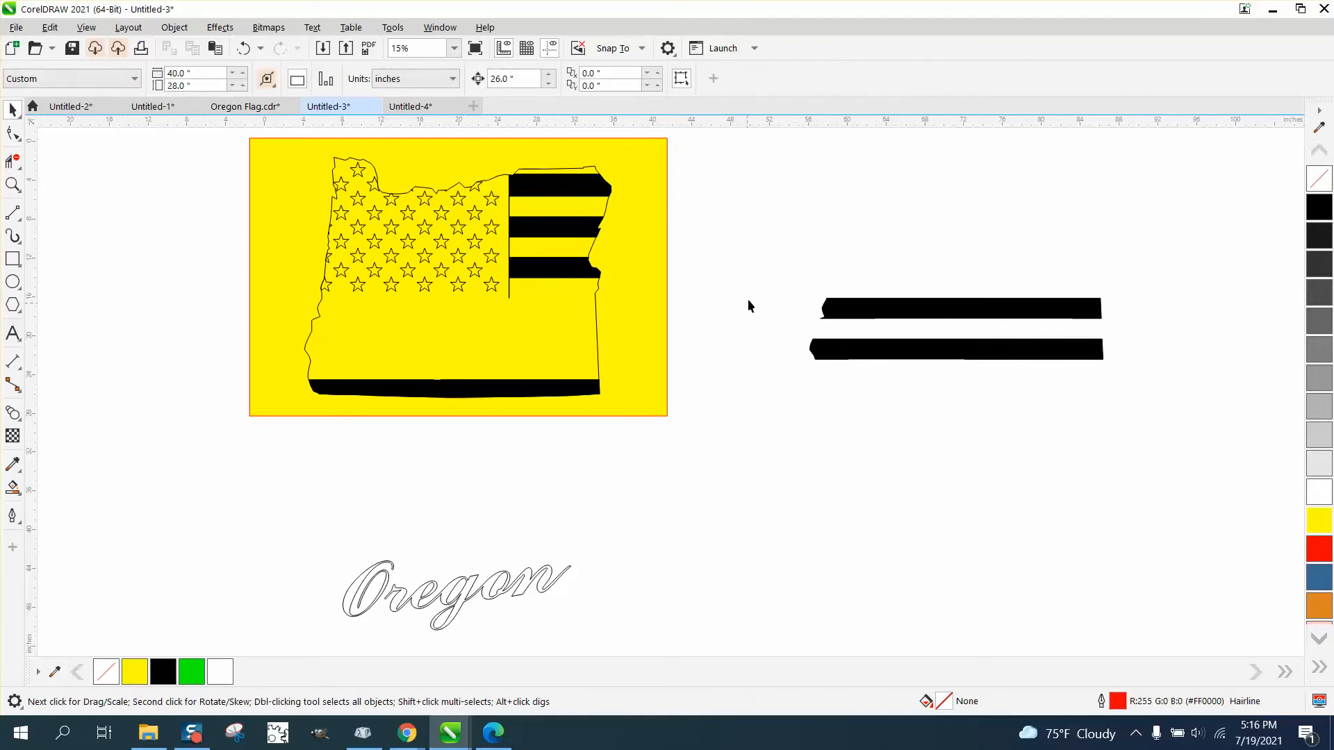
{"action": "left_click_drag", "start_coordinate": [765, 274], "coordinate": [1161, 373]}
{"action": "left_click", "coordinate": [1319, 178]}
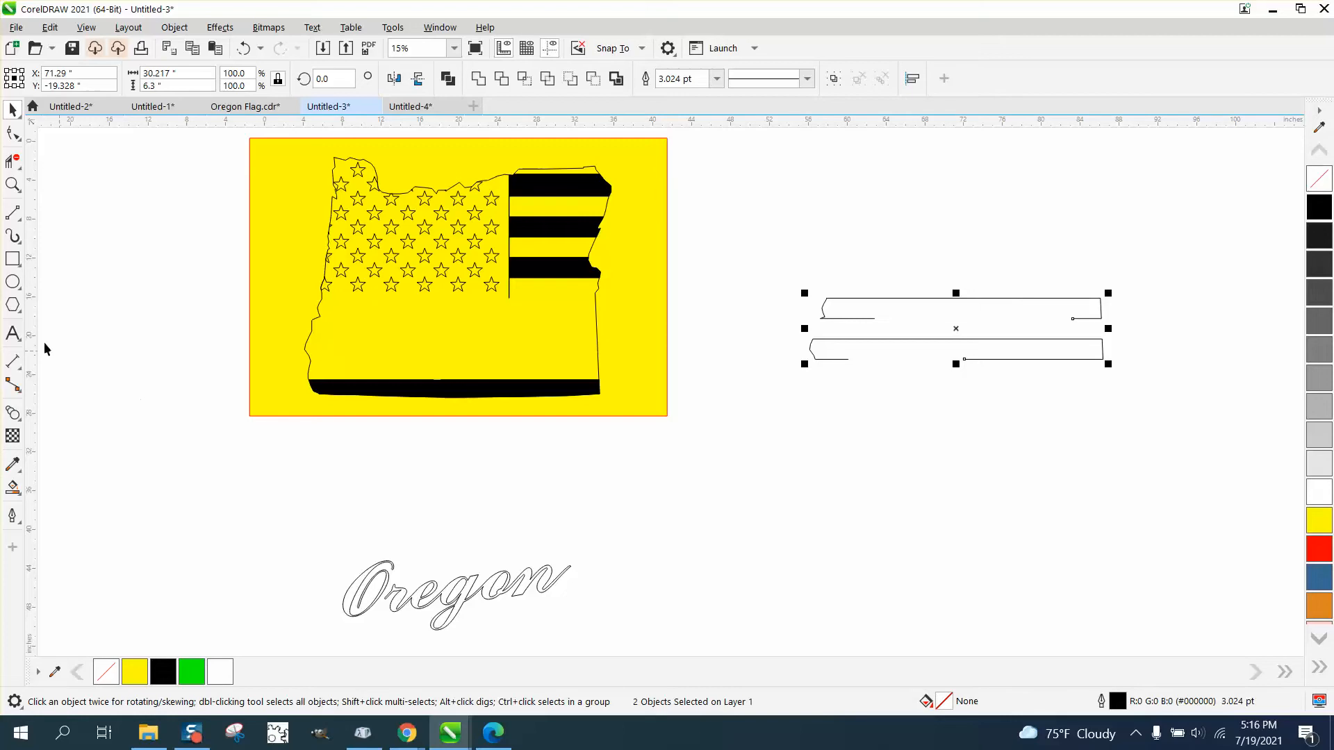
Step: Close the gap in each moved stripe's bottom edge by bringing its left open end node onto the right one
{"action": "left_click", "coordinate": [12, 184]}
{"action": "left_click_drag", "start_coordinate": [761, 284], "coordinate": [1243, 402]}
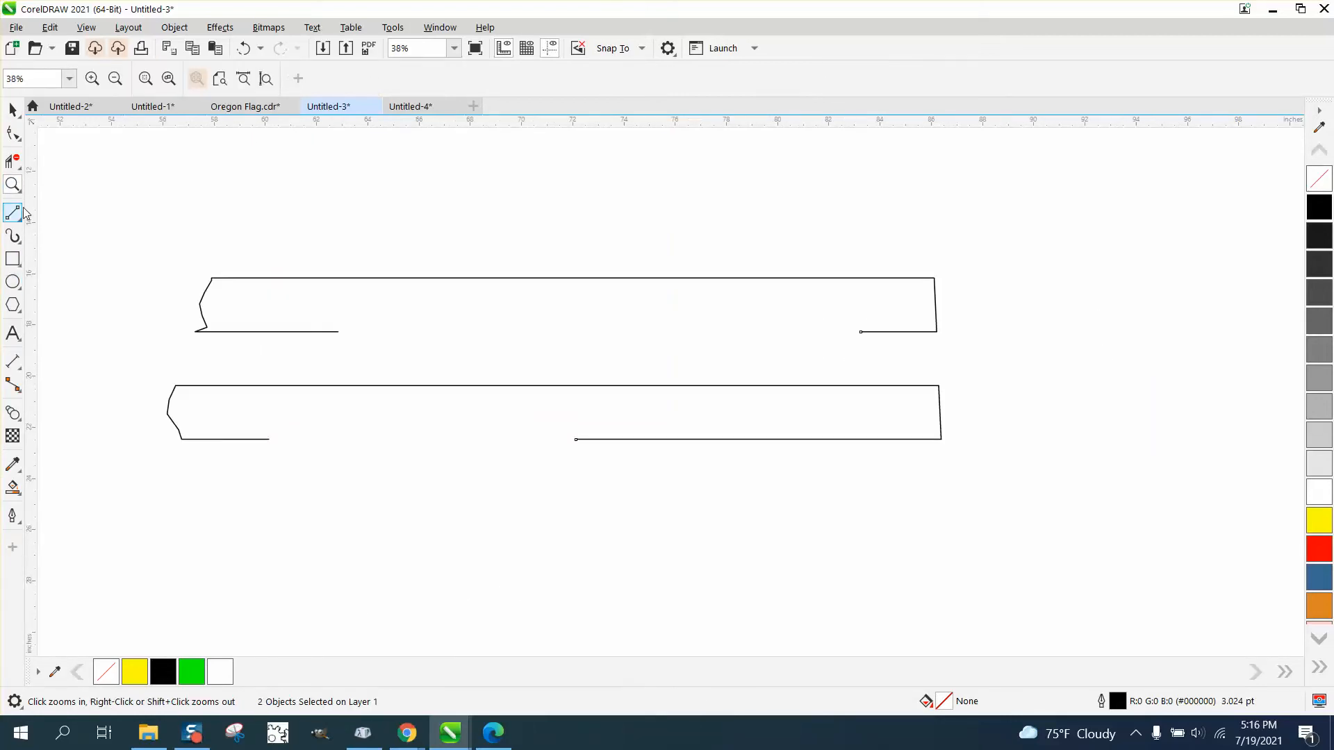
{"action": "left_click", "coordinate": [14, 133]}
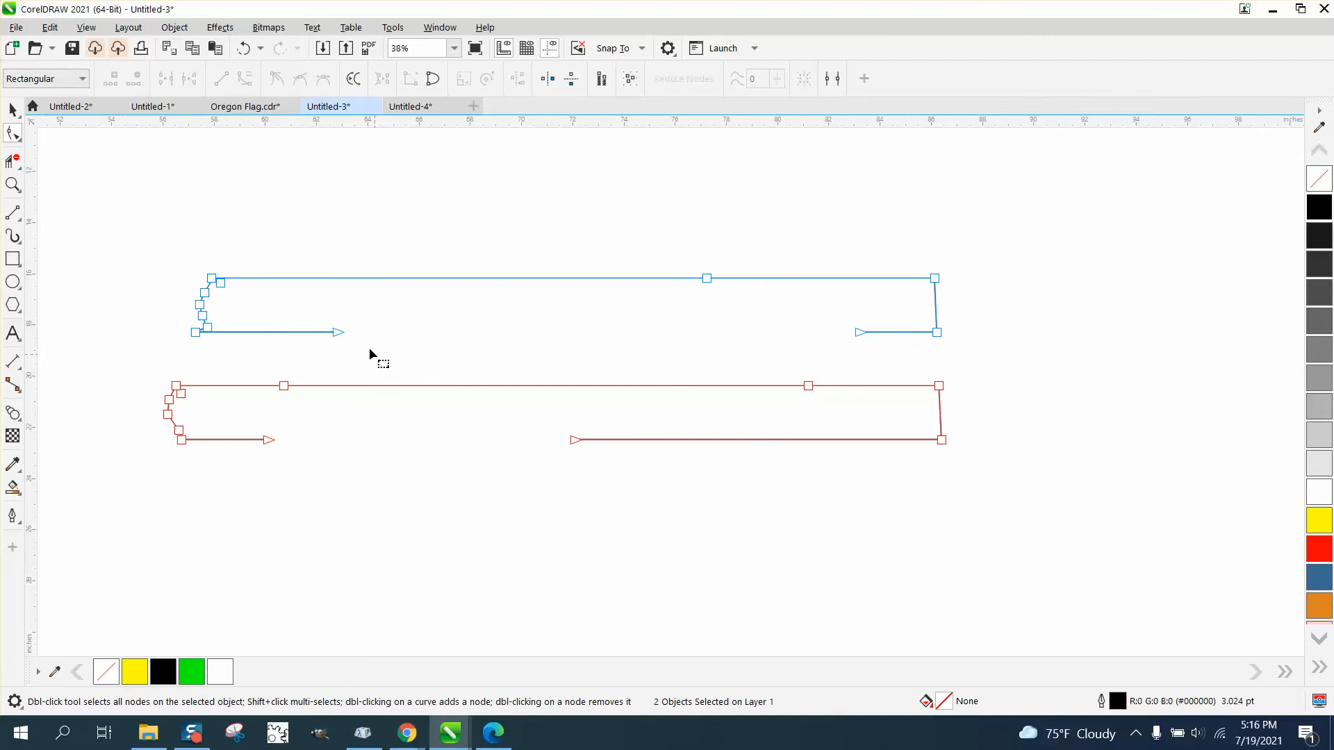
{"action": "left_click_drag", "start_coordinate": [340, 333], "coordinate": [861, 336]}
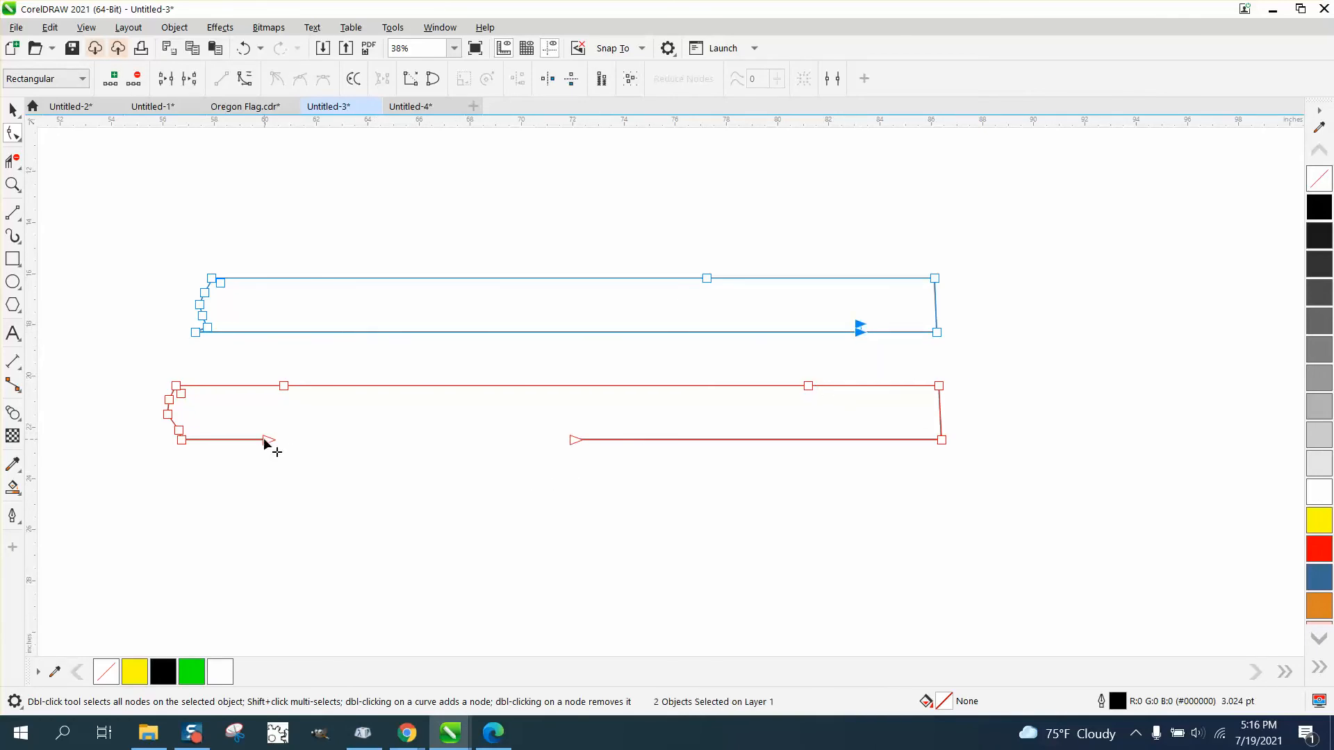
{"action": "left_click_drag", "start_coordinate": [265, 441], "coordinate": [576, 440]}
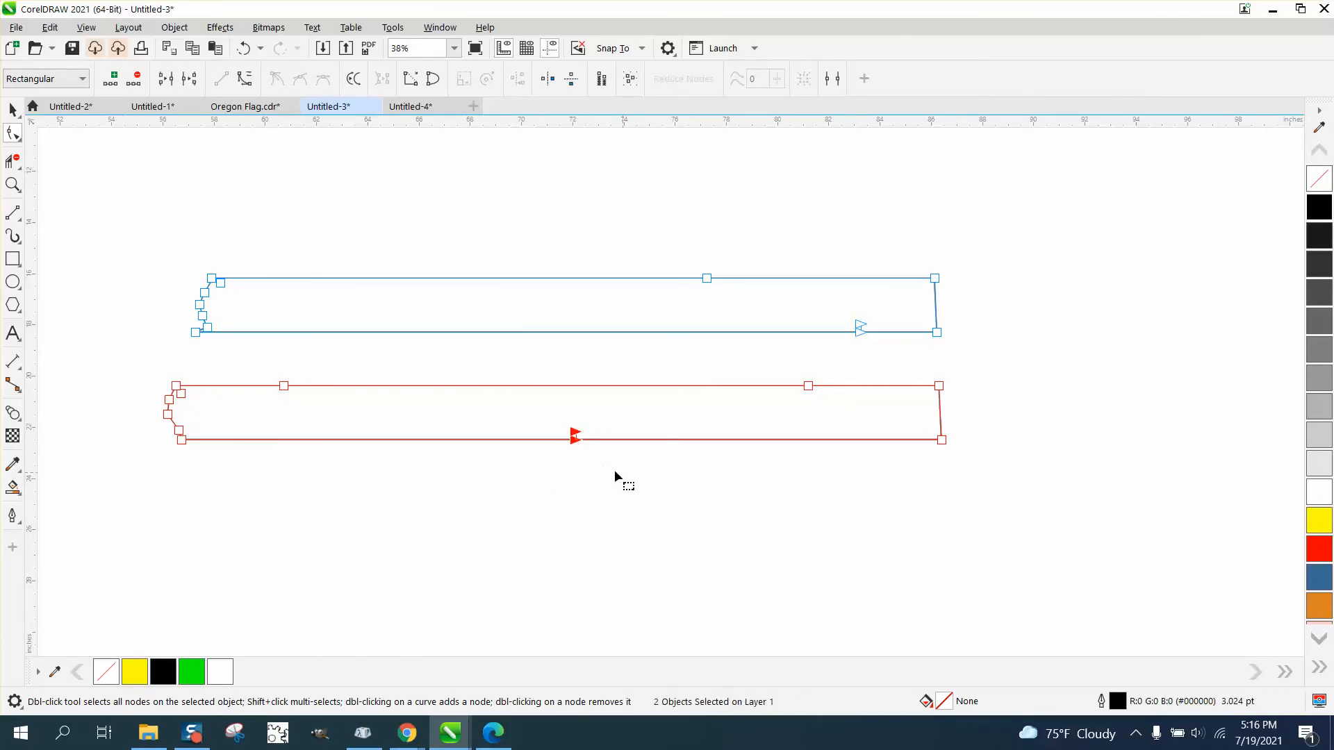
Step: Move the two repaired stripe outlines 52 inches left, back into their place on the flag
{"action": "scroll", "coordinate": [455, 450], "scroll_direction": "down", "scroll_amount": 5}
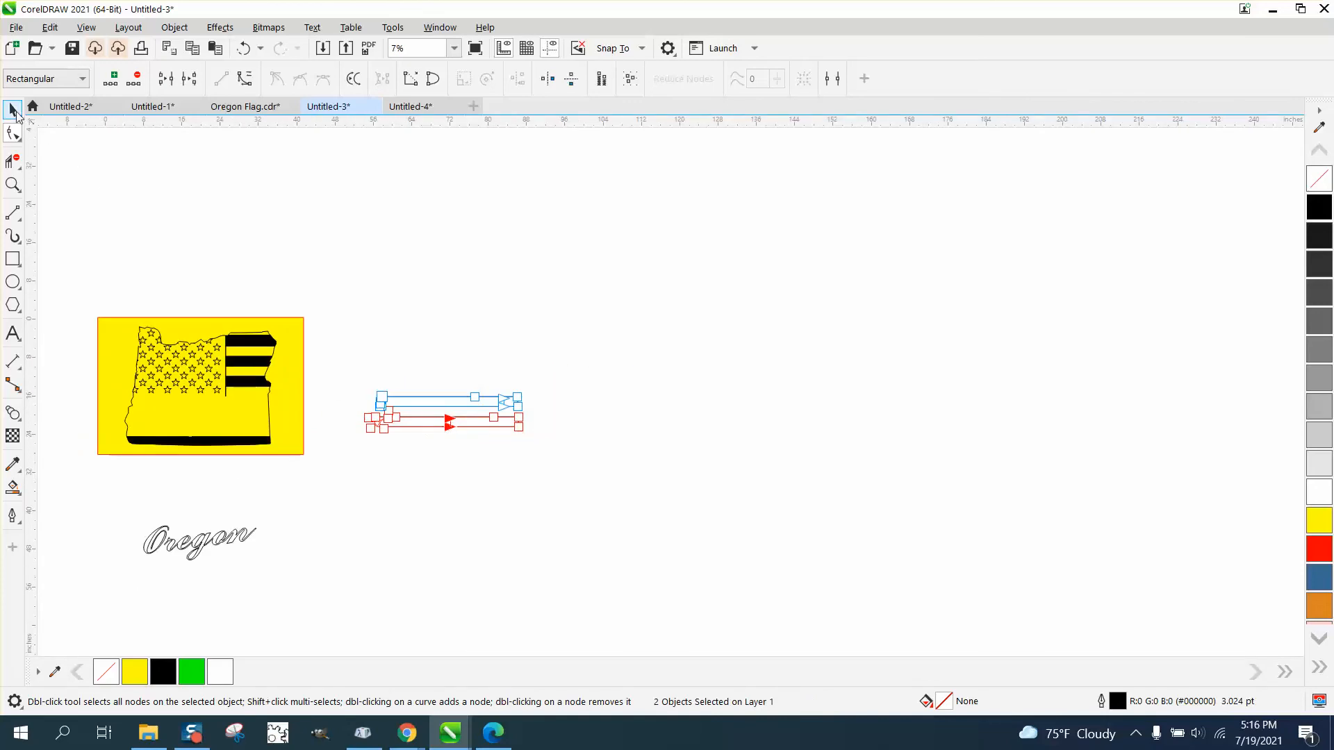
{"action": "left_click", "coordinate": [13, 109]}
{"action": "left_click_drag", "start_coordinate": [337, 369], "coordinate": [400, 419]}
{"action": "left_click_drag", "start_coordinate": [579, 449], "coordinate": [582, 447]}
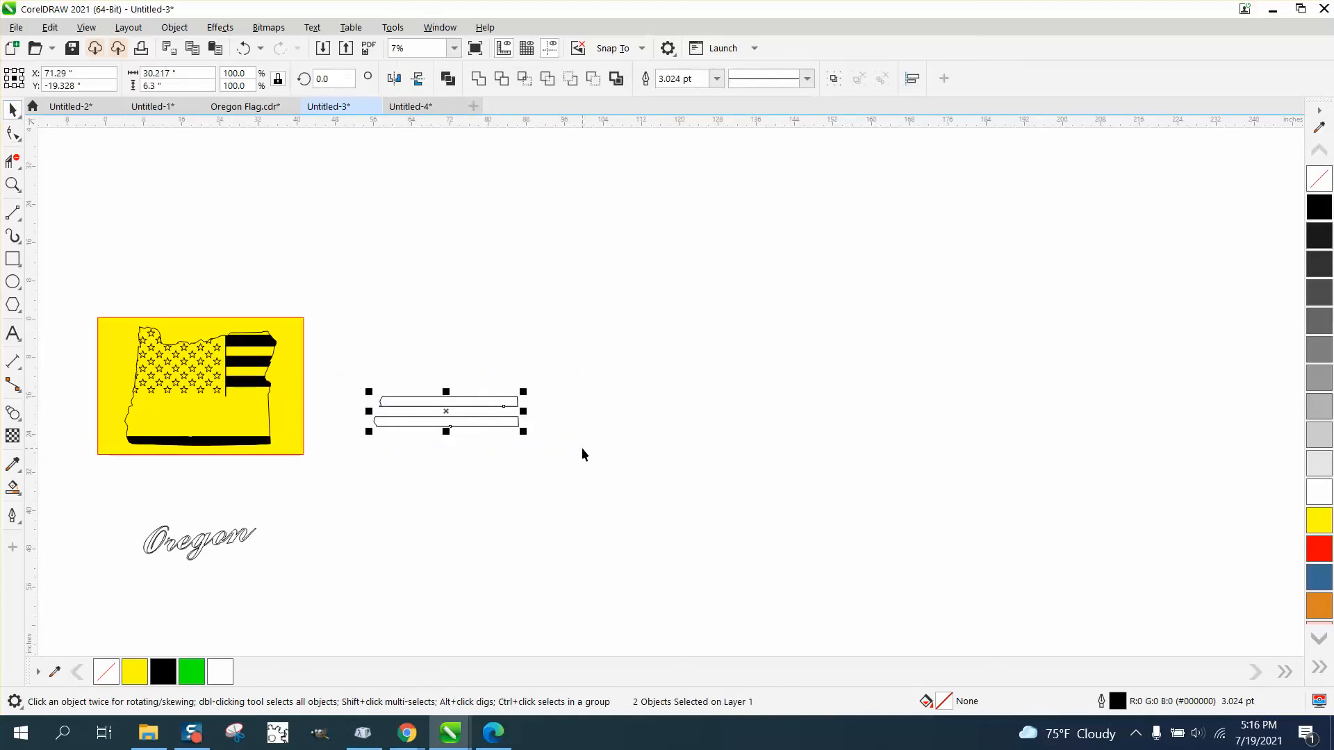
{"action": "key", "text": "Left"}
{"action": "key", "text": "Left"}
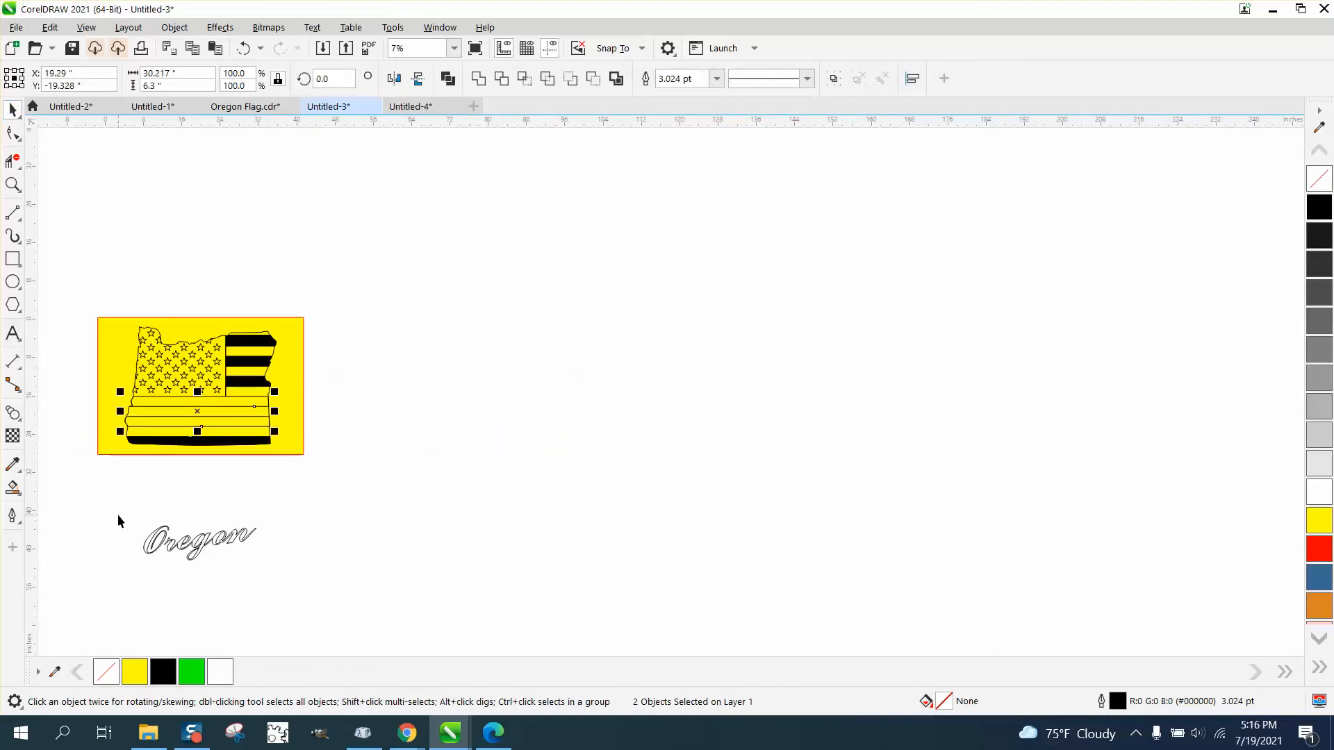
Step: Move the whole Oregon lettering 26 inches up onto the flag and remove its fill
{"action": "left_click_drag", "start_coordinate": [119, 519], "coordinate": [307, 570]}
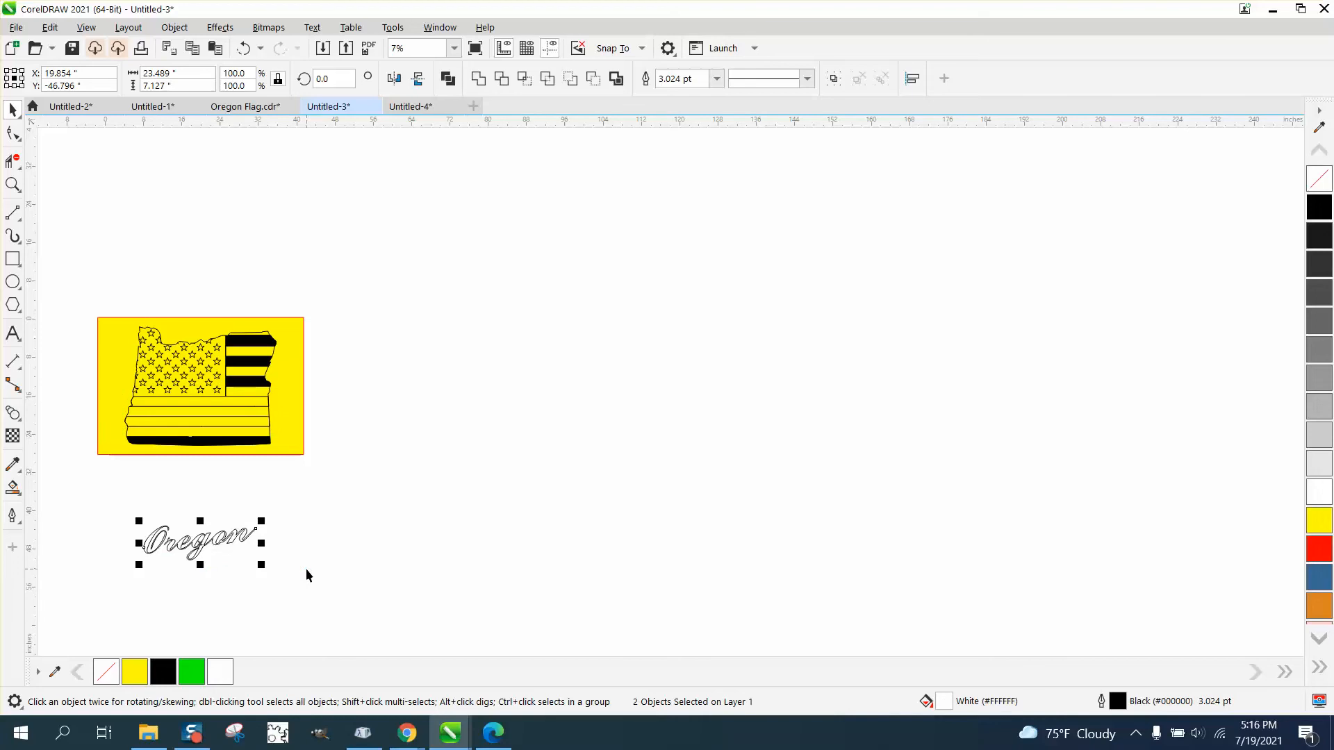
{"action": "left_click", "coordinate": [13, 184]}
{"action": "left_click_drag", "start_coordinate": [86, 326], "coordinate": [501, 623]}
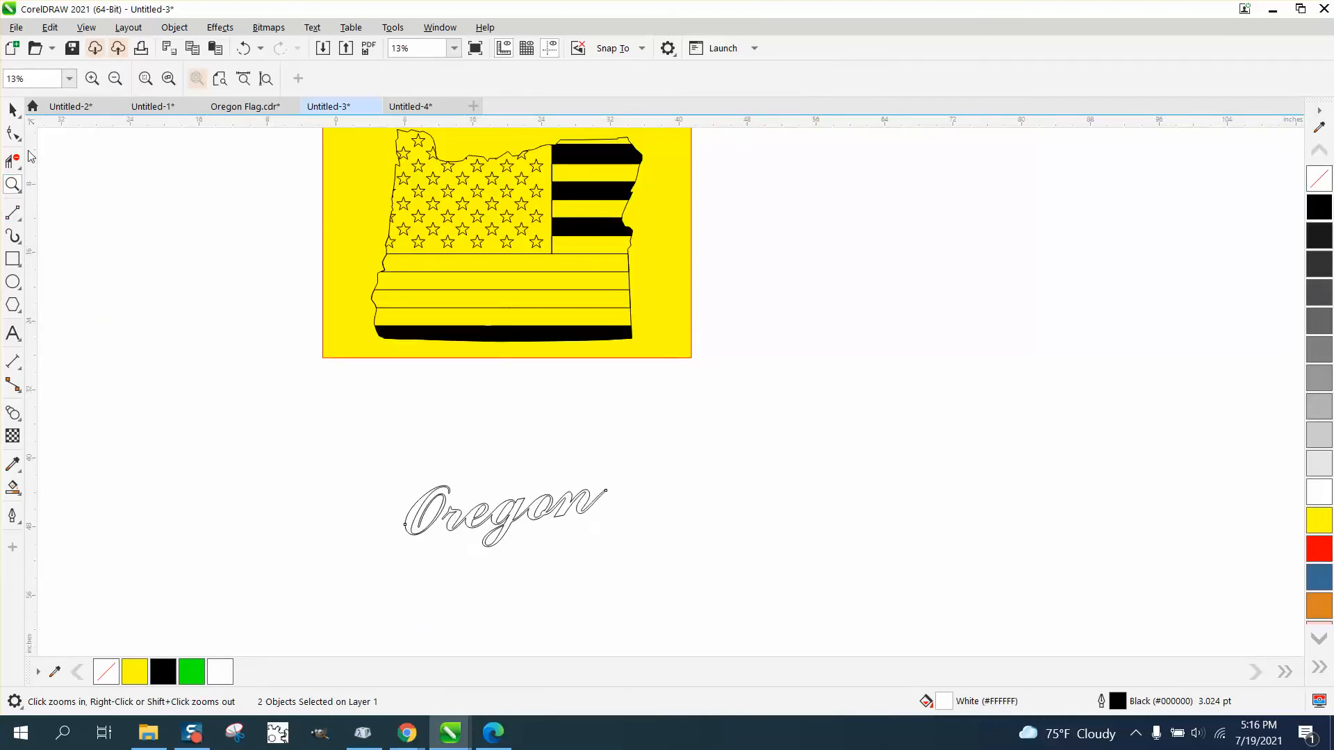
{"action": "left_click", "coordinate": [13, 109]}
{"action": "left_click_drag", "start_coordinate": [683, 560], "coordinate": [682, 560]}
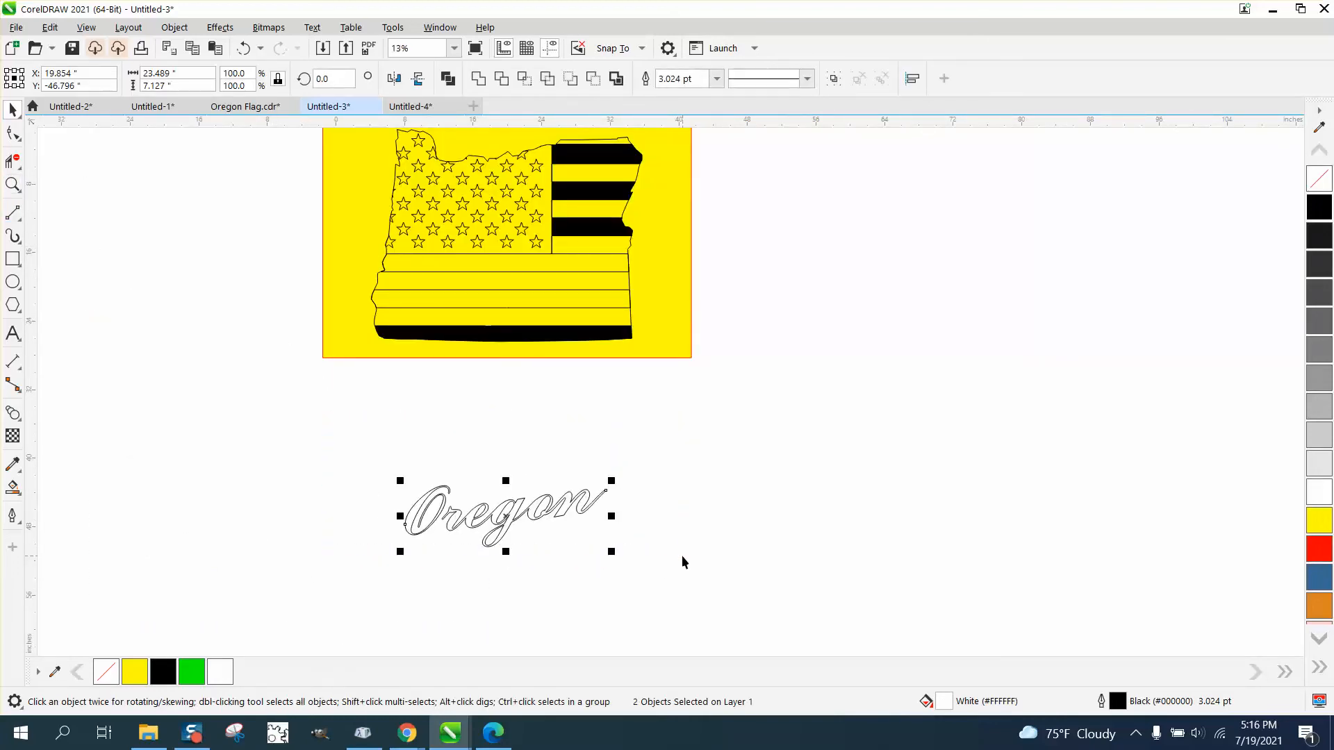
{"action": "key", "text": "Up"}
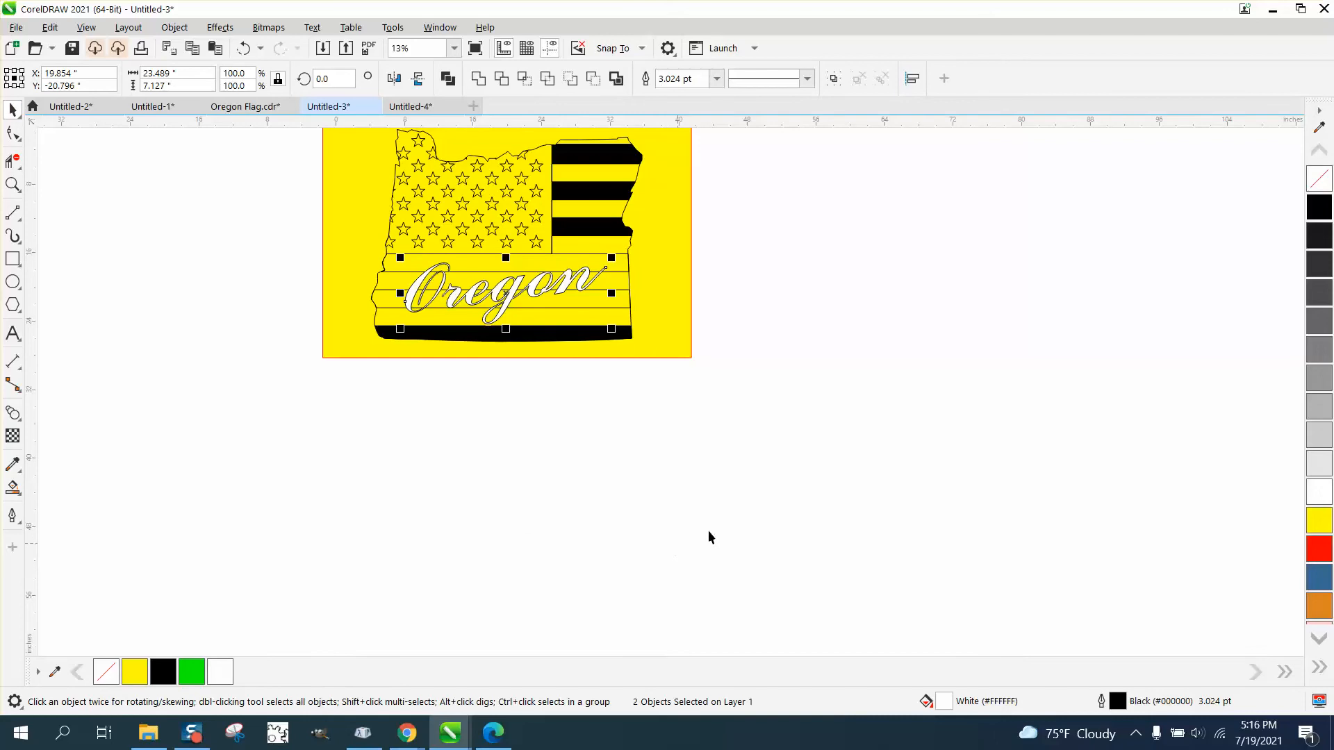
{"action": "left_click", "coordinate": [1318, 182]}
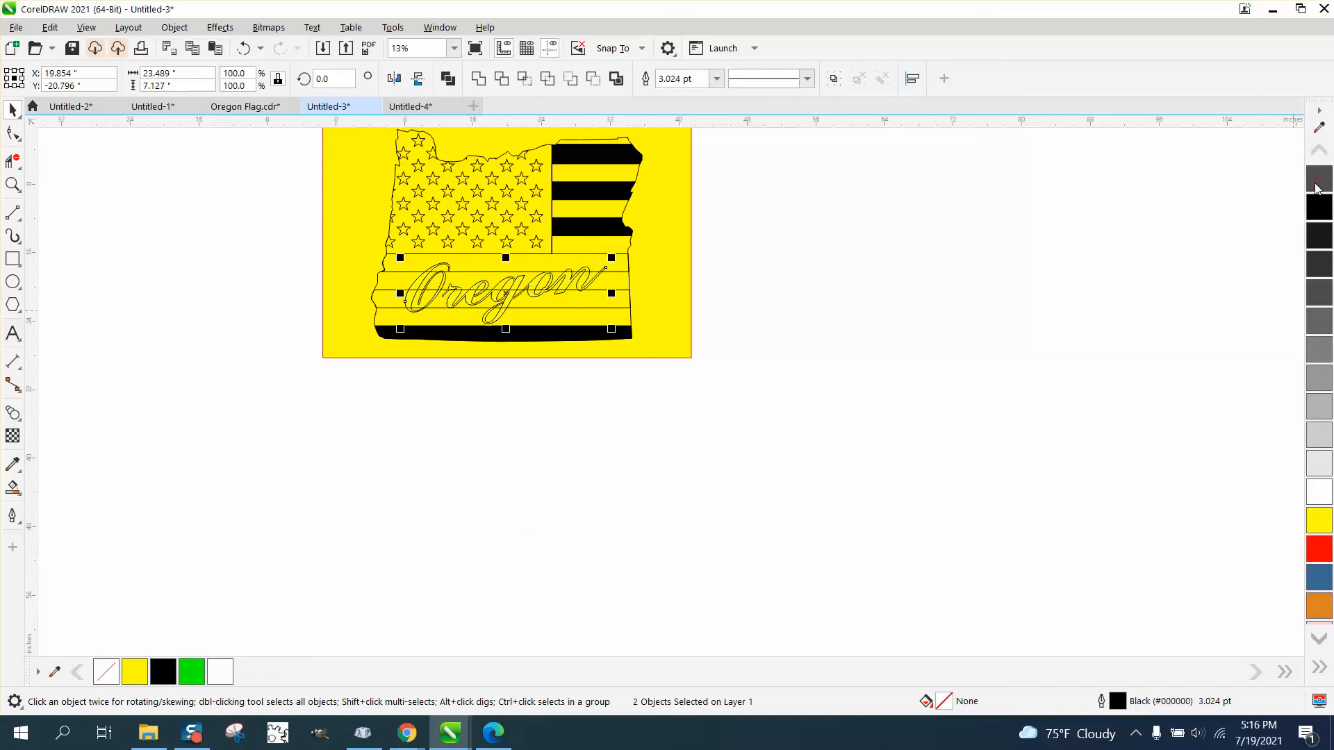
Step: Smart Fill the two repaired stripes around the lettering with black and no outline, including the enclosed areas within the letters
{"action": "left_click", "coordinate": [13, 184]}
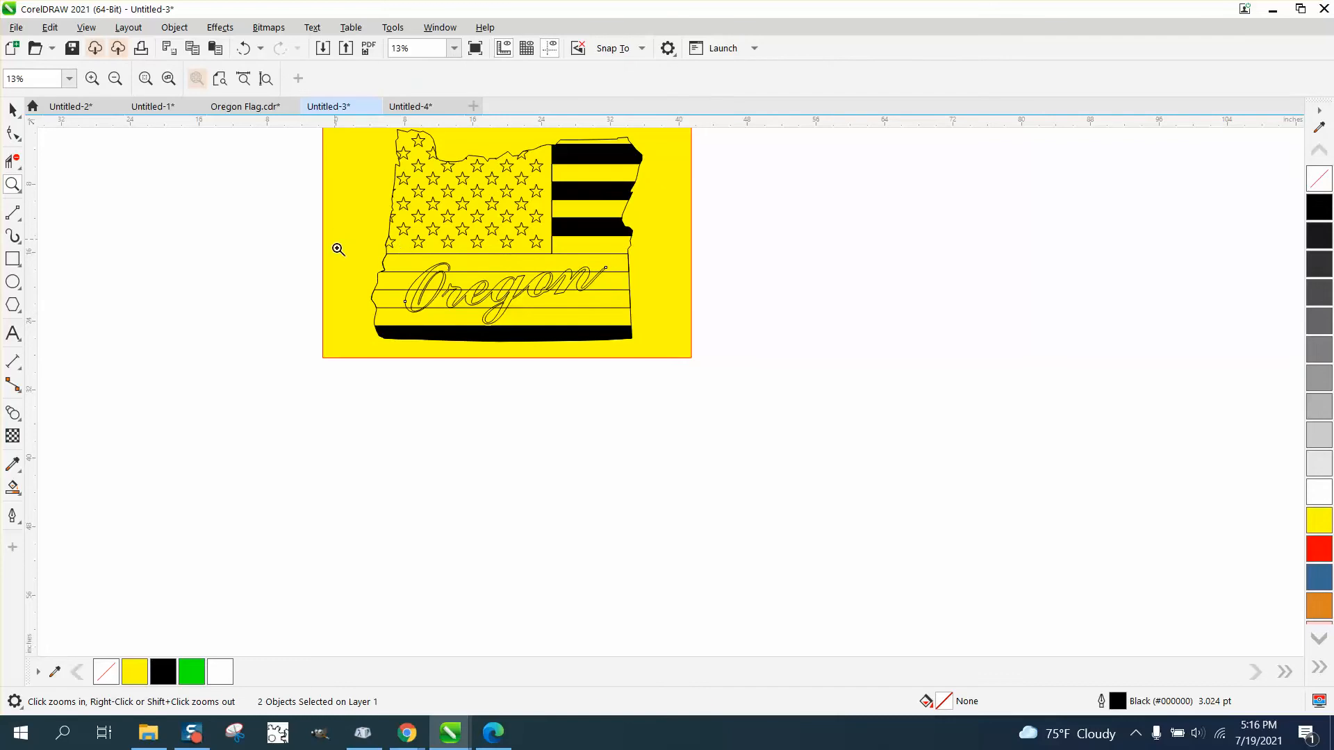
{"action": "left_click_drag", "start_coordinate": [337, 240], "coordinate": [820, 397]}
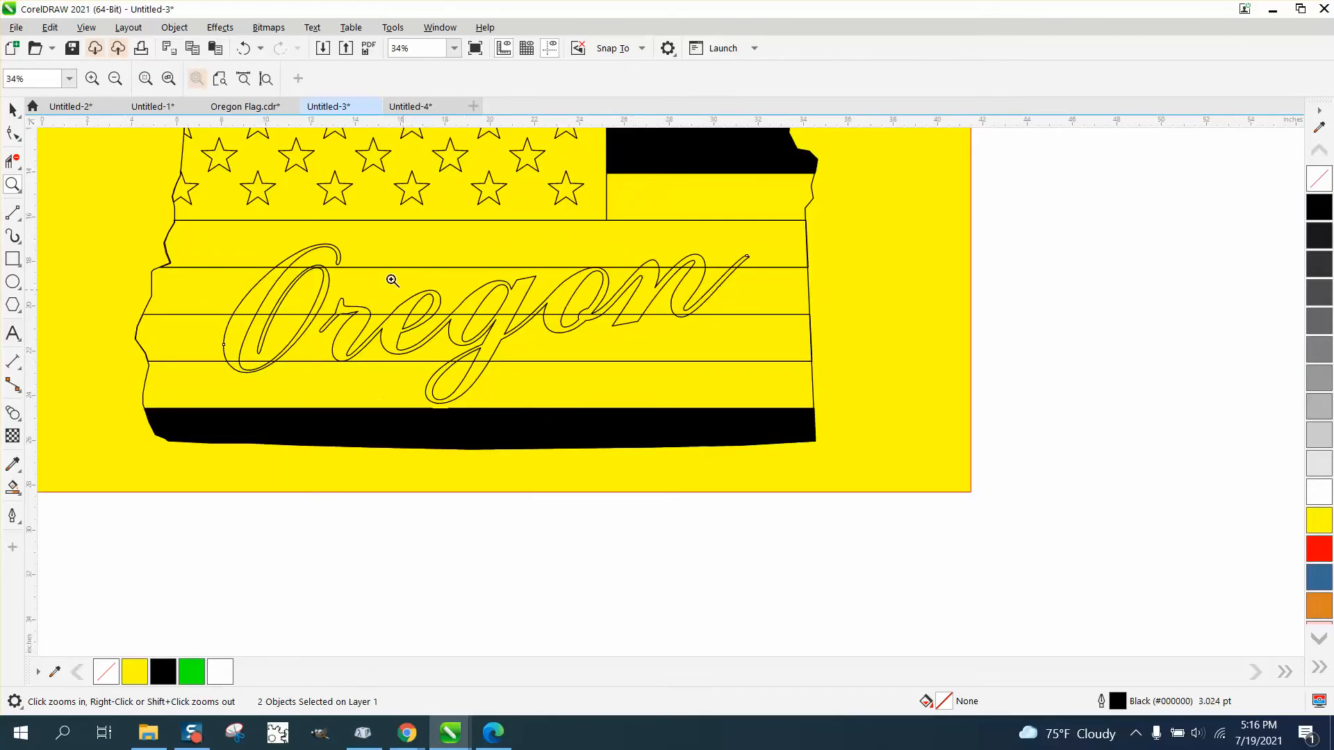
{"action": "left_click", "coordinate": [13, 486]}
{"action": "left_click", "coordinate": [259, 241]}
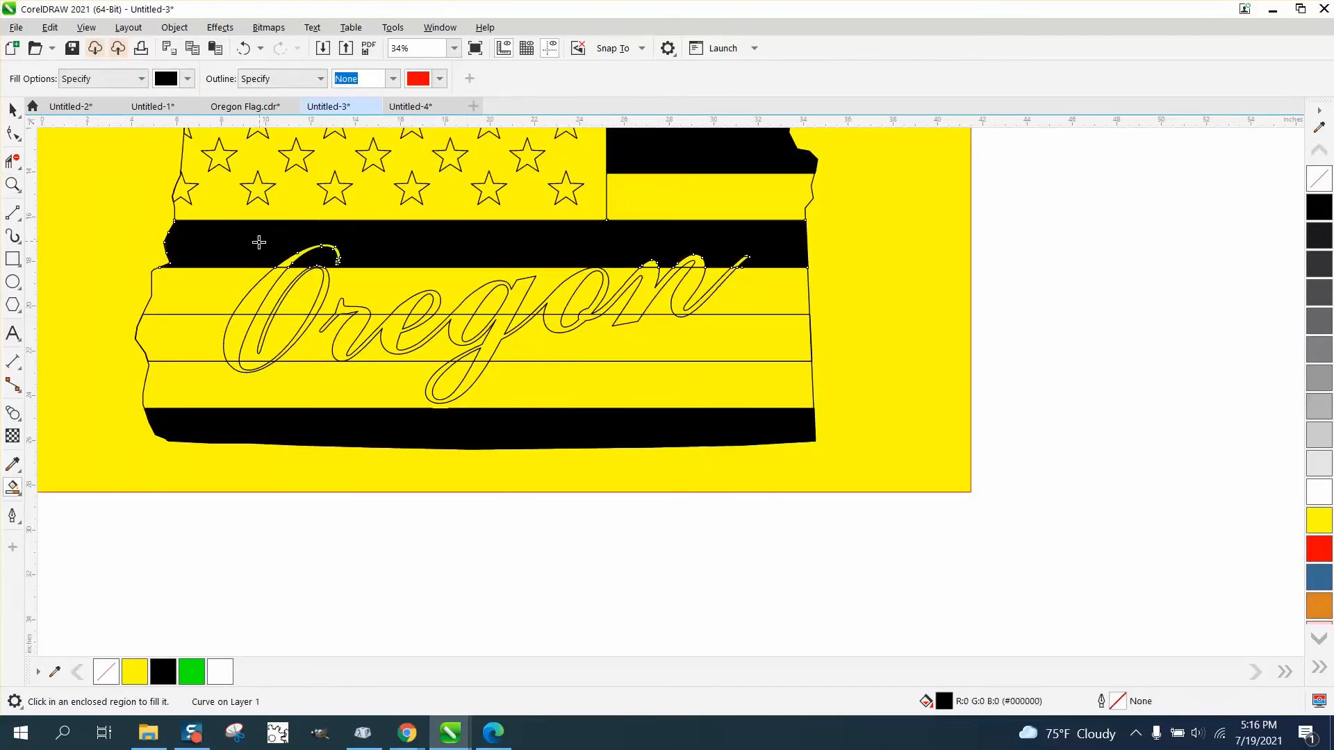
{"action": "left_click", "coordinate": [205, 351]}
{"action": "left_click", "coordinate": [339, 352]}
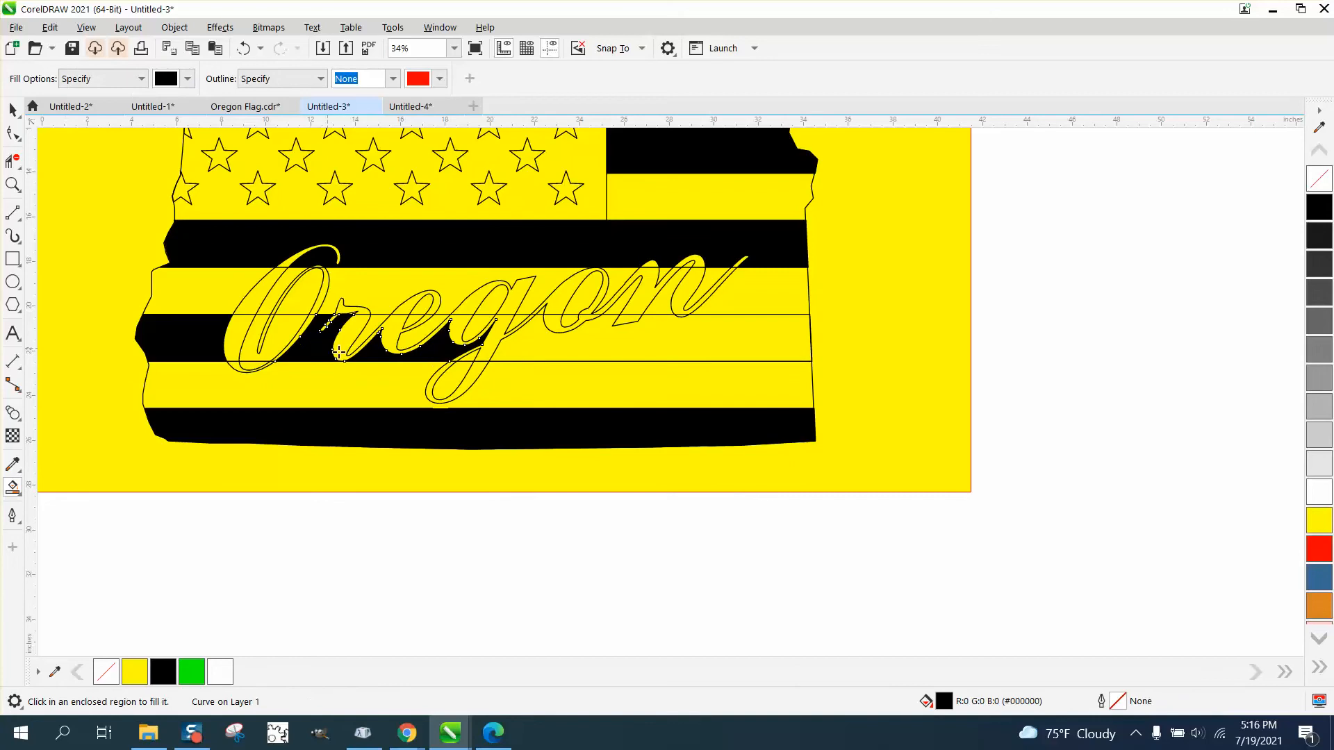
{"action": "left_click", "coordinate": [535, 359]}
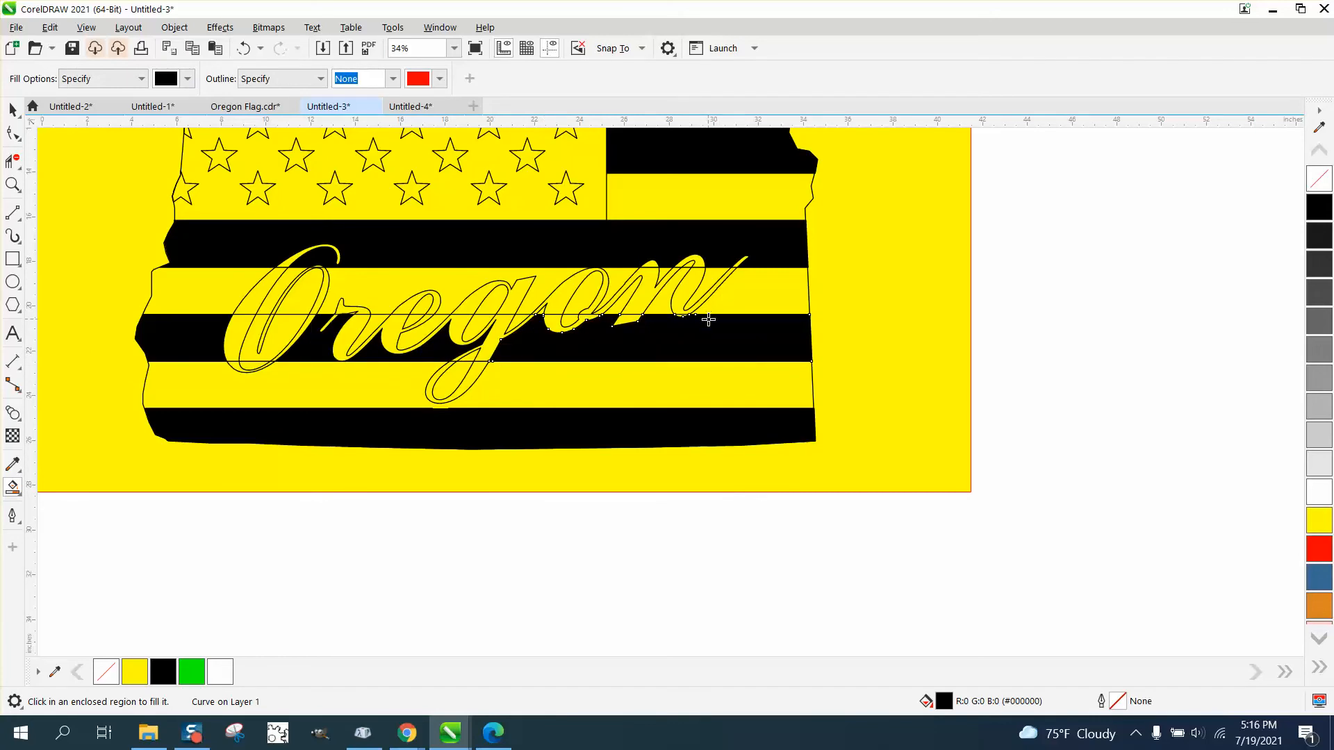
{"action": "left_click", "coordinate": [469, 356]}
{"action": "left_click", "coordinate": [423, 318]}
Step: Move the outlines of the O and the remaining Oregon letters 26 inches down, off the filled stripes
{"action": "left_click", "coordinate": [13, 184]}
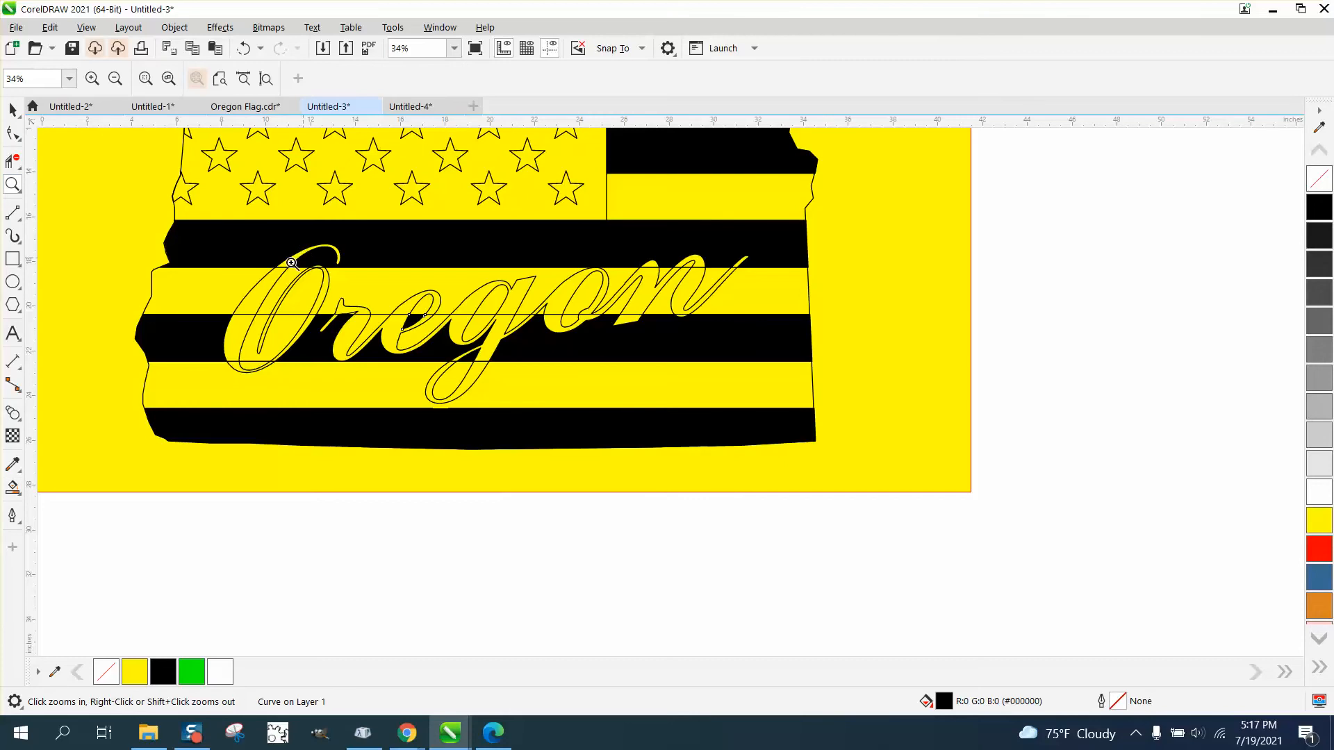
{"action": "left_click", "coordinate": [13, 109]}
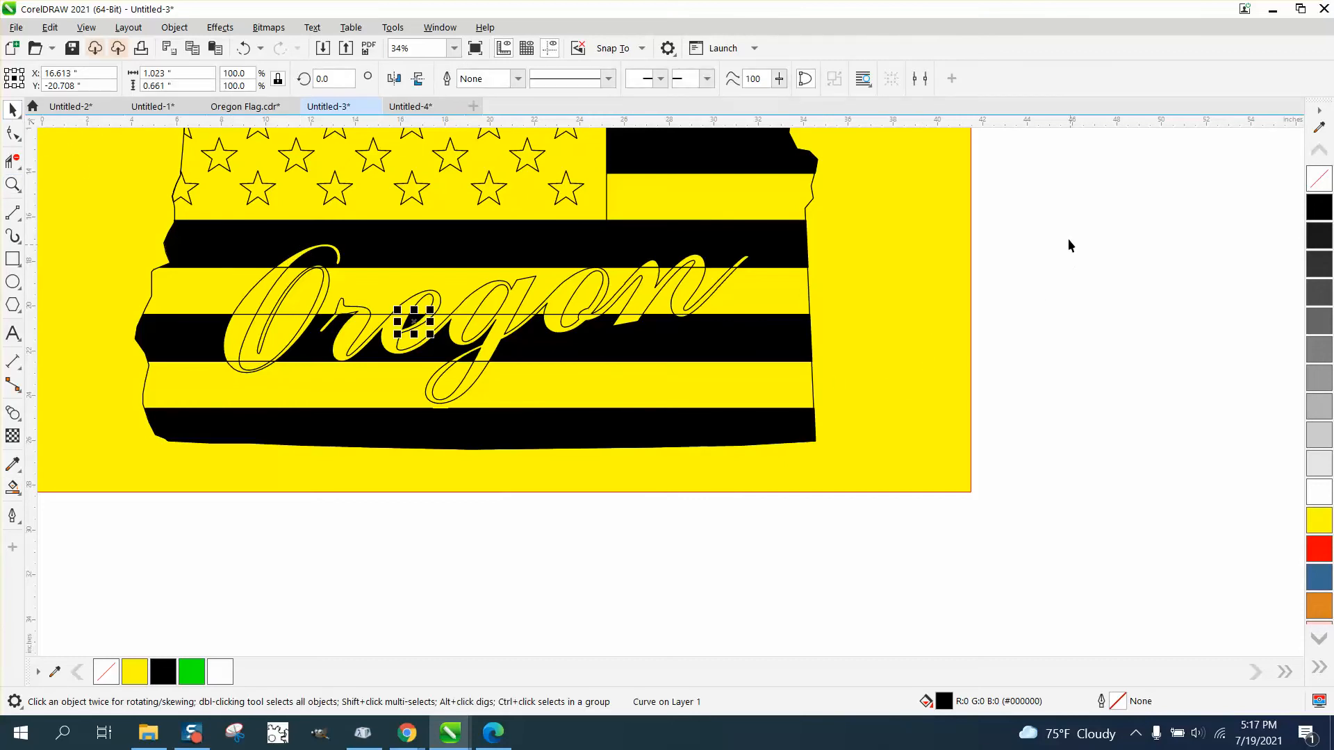
{"action": "left_click_drag", "start_coordinate": [1068, 225], "coordinate": [152, 416]}
{"action": "left_click", "coordinate": [1016, 356]}
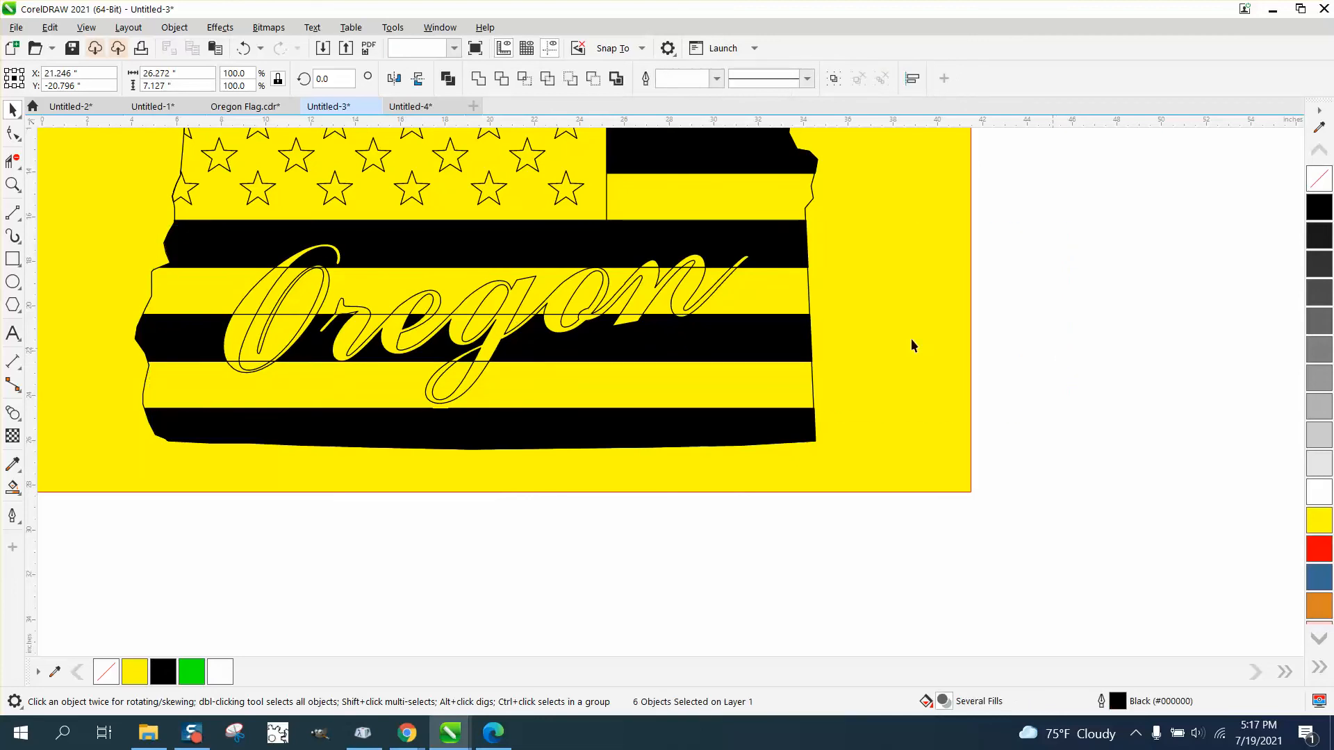
{"action": "left_click", "coordinate": [707, 293]}
{"action": "key", "text": "Down"}
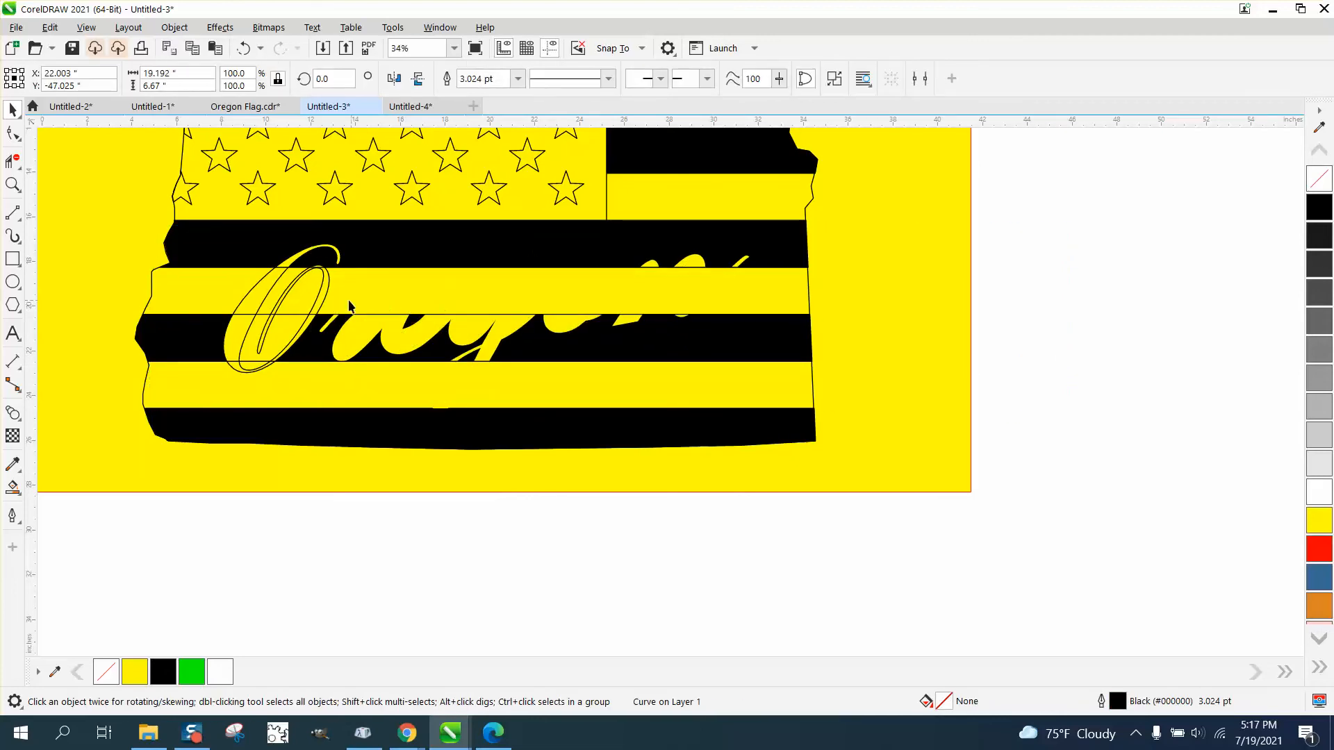
{"action": "left_click", "coordinate": [328, 294]}
{"action": "key", "text": "Down"}
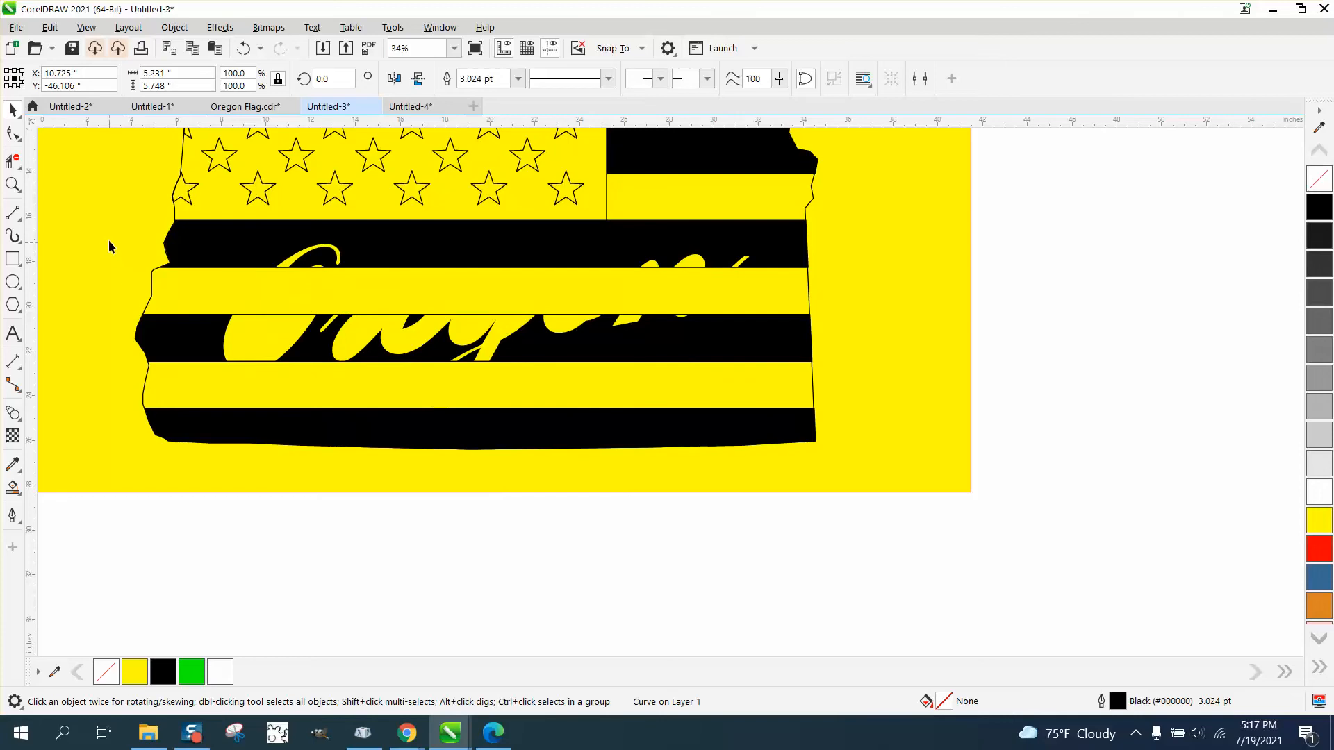
Step: Remove the outlines from the two black stripes that the Oregon lettering cuts through
{"action": "left_click_drag", "start_coordinate": [103, 214], "coordinate": [951, 391]}
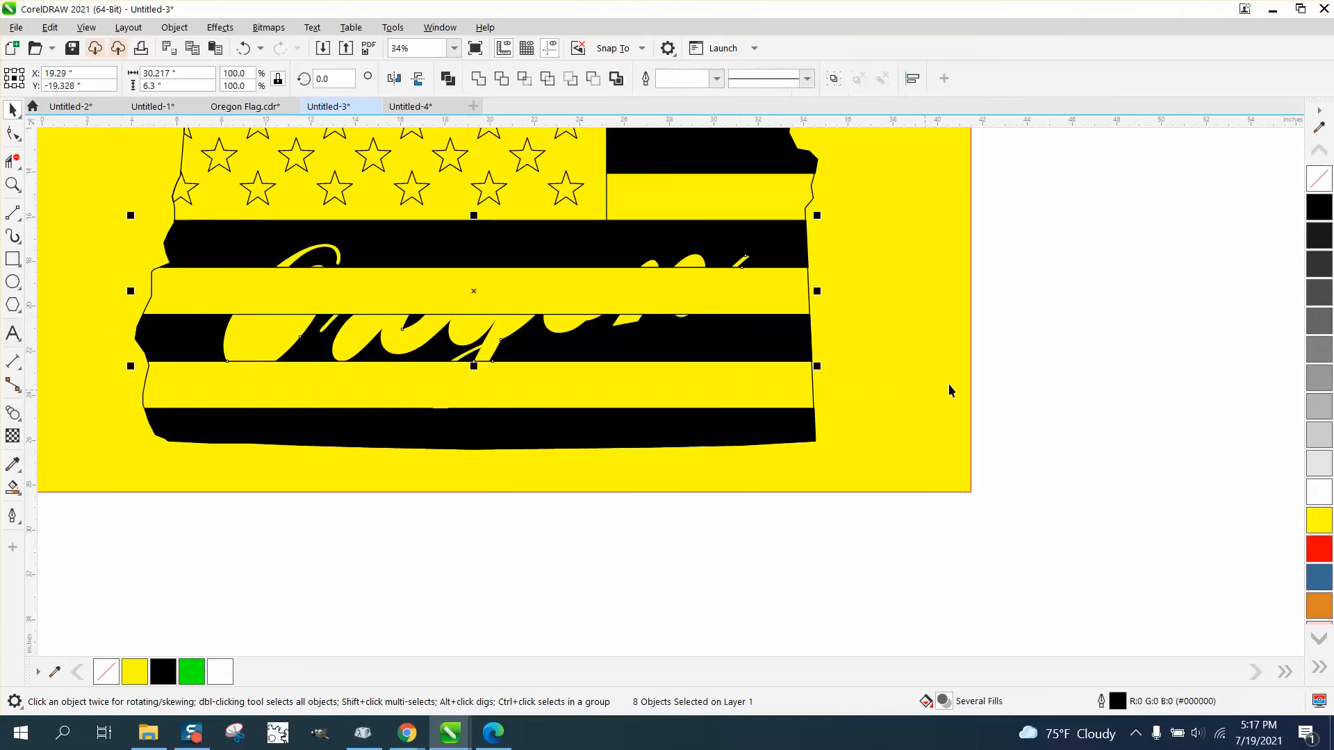
{"action": "right_click", "coordinate": [1322, 181]}
{"action": "scroll", "coordinate": [764, 332], "scroll_direction": "down", "scroll_amount": 3}
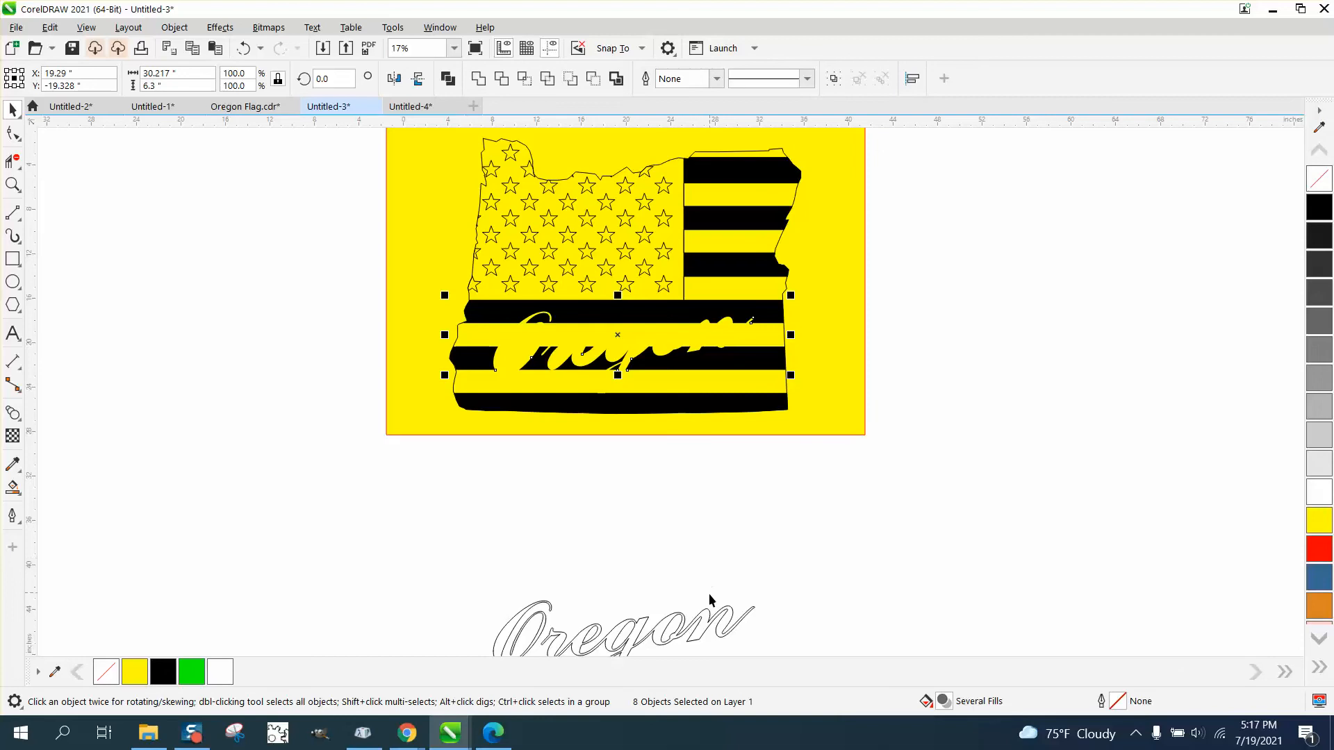
Step: Move the outlines of the O and the remaining Oregon letters 26 inches up, back onto the flag
{"action": "left_click", "coordinate": [709, 612]}
{"action": "scroll", "coordinate": [578, 569], "scroll_direction": "down", "scroll_amount": 1}
{"action": "left_click", "coordinate": [473, 602]}
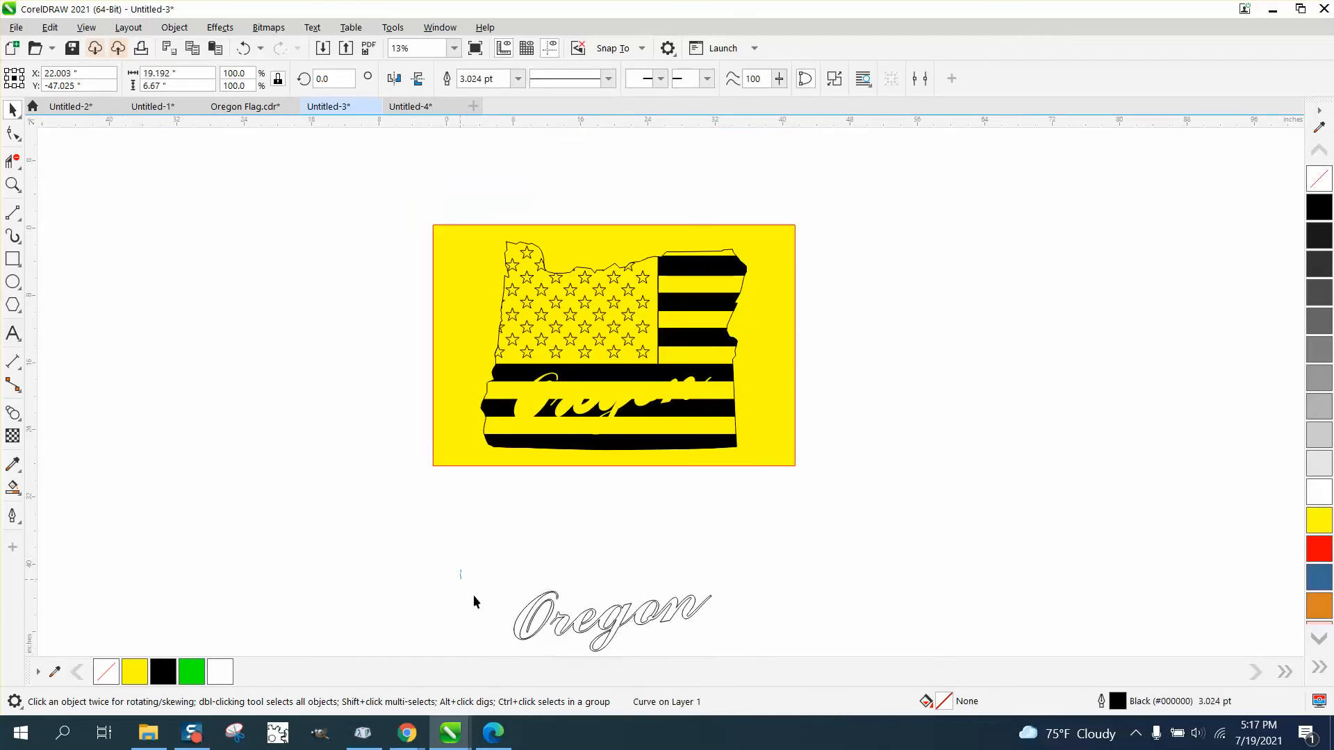
{"action": "left_click_drag", "start_coordinate": [756, 656], "coordinate": [757, 656]}
{"action": "key", "text": "shift+Up"}
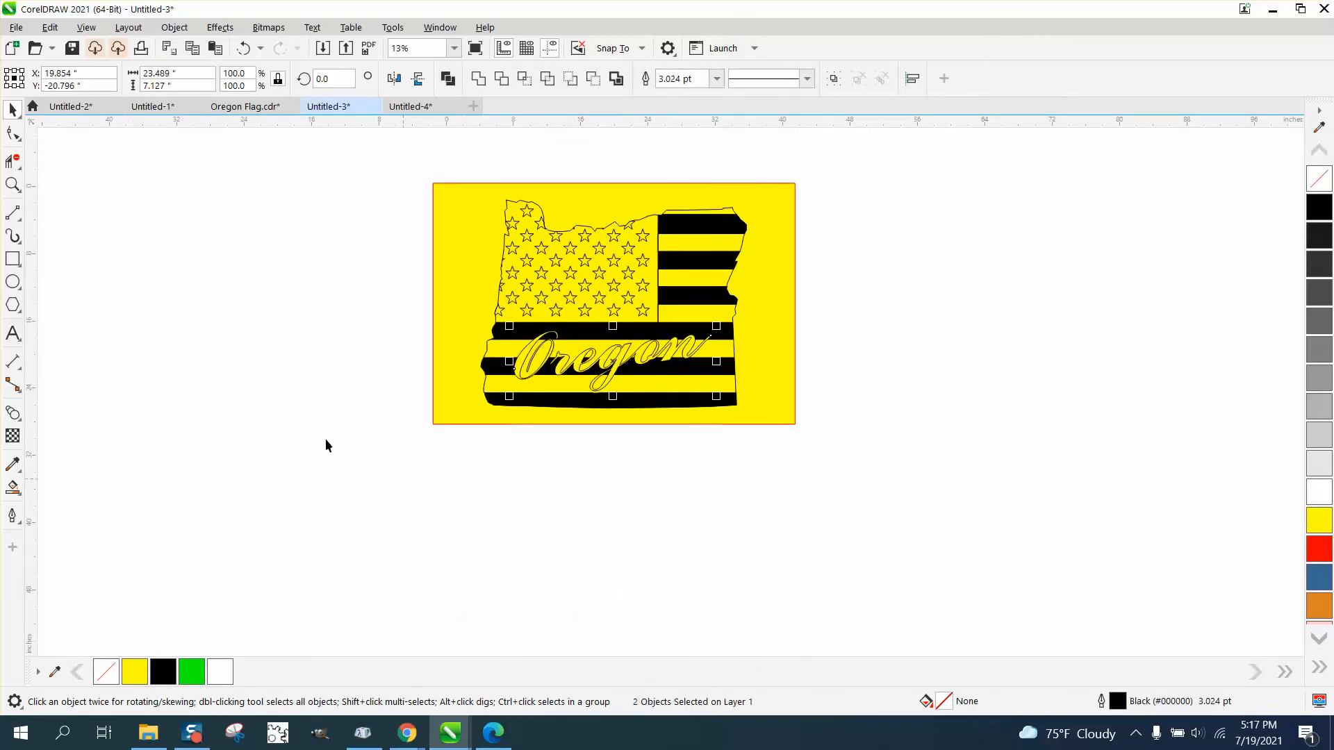
{"action": "key", "text": "z"}
{"action": "left_click_drag", "start_coordinate": [475, 325], "coordinate": [968, 417]}
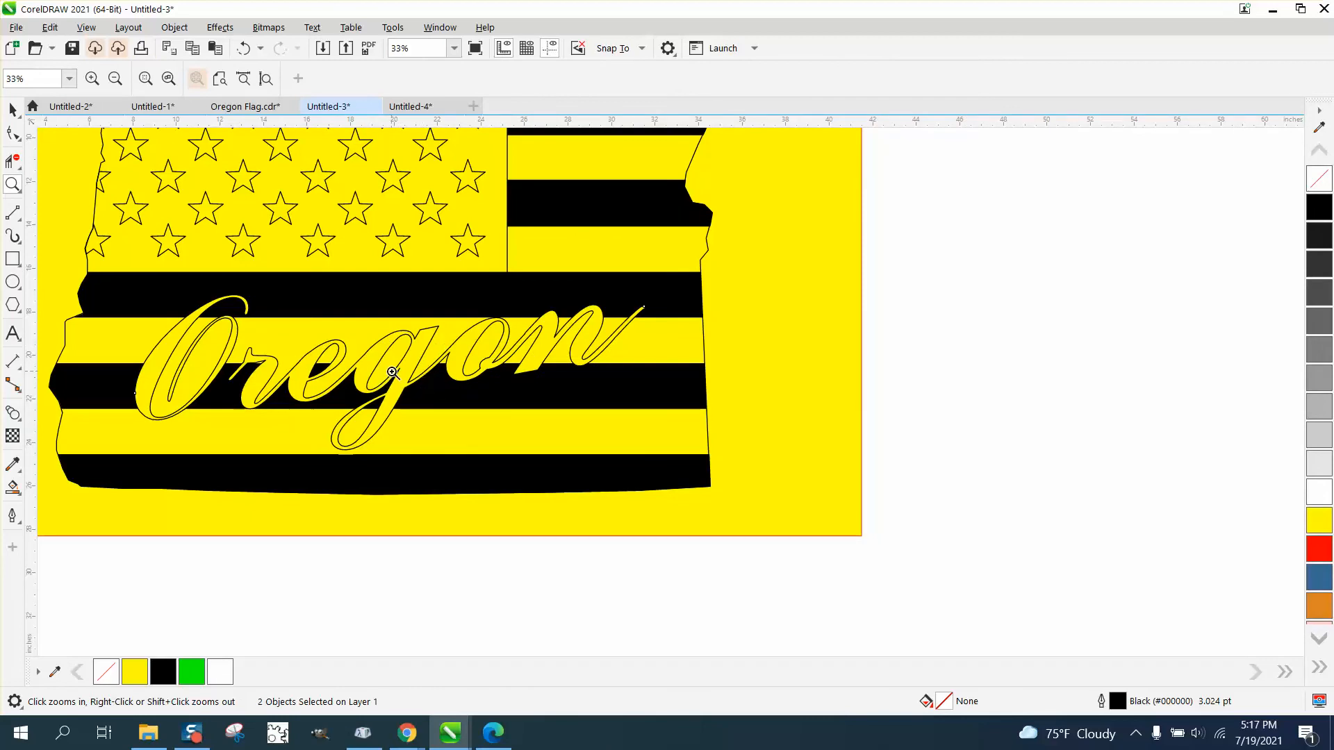
Step: Undo the recent lettering moves and the removal of the stripe outlines
{"action": "left_click", "coordinate": [244, 48]}
{"action": "left_click", "coordinate": [245, 49]}
{"action": "left_click", "coordinate": [244, 49]}
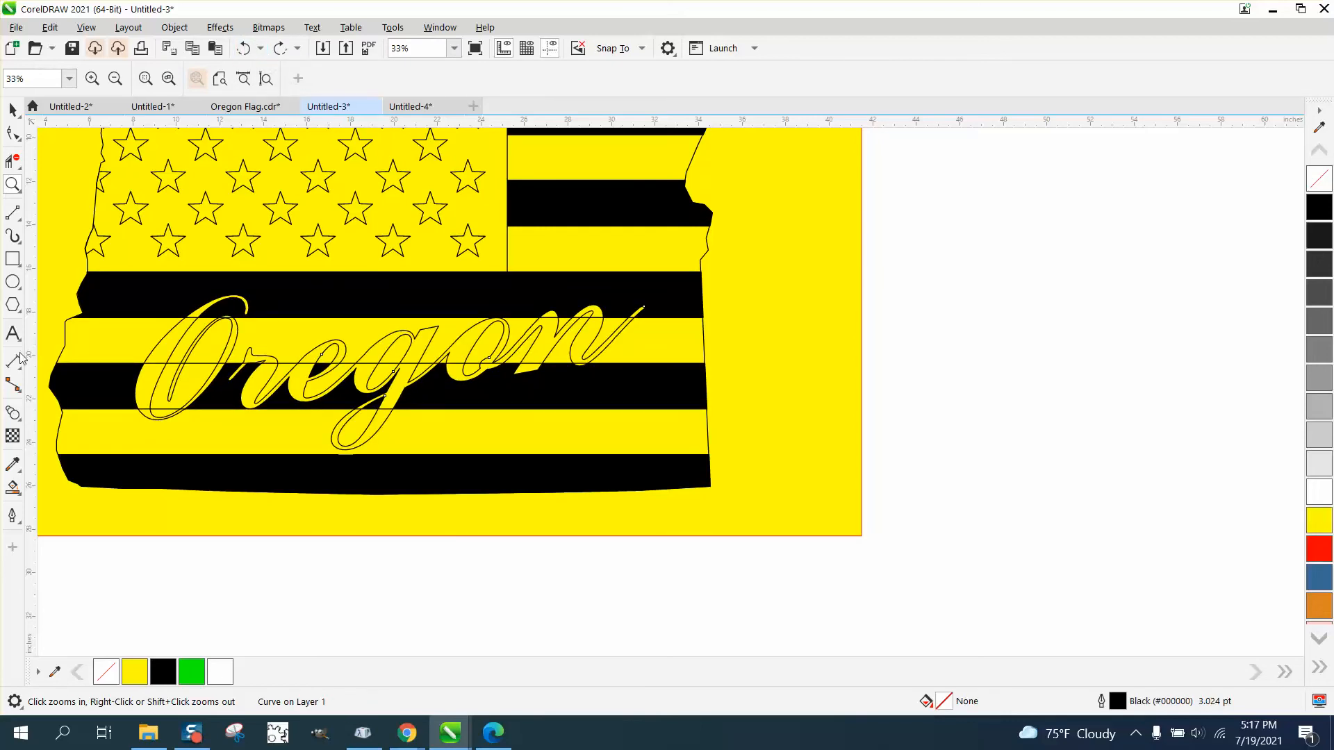
Step: Smart Fill the enclosed areas inside the Oregon letters on the lower lettering stripe with black and no outline
{"action": "left_click", "coordinate": [11, 486]}
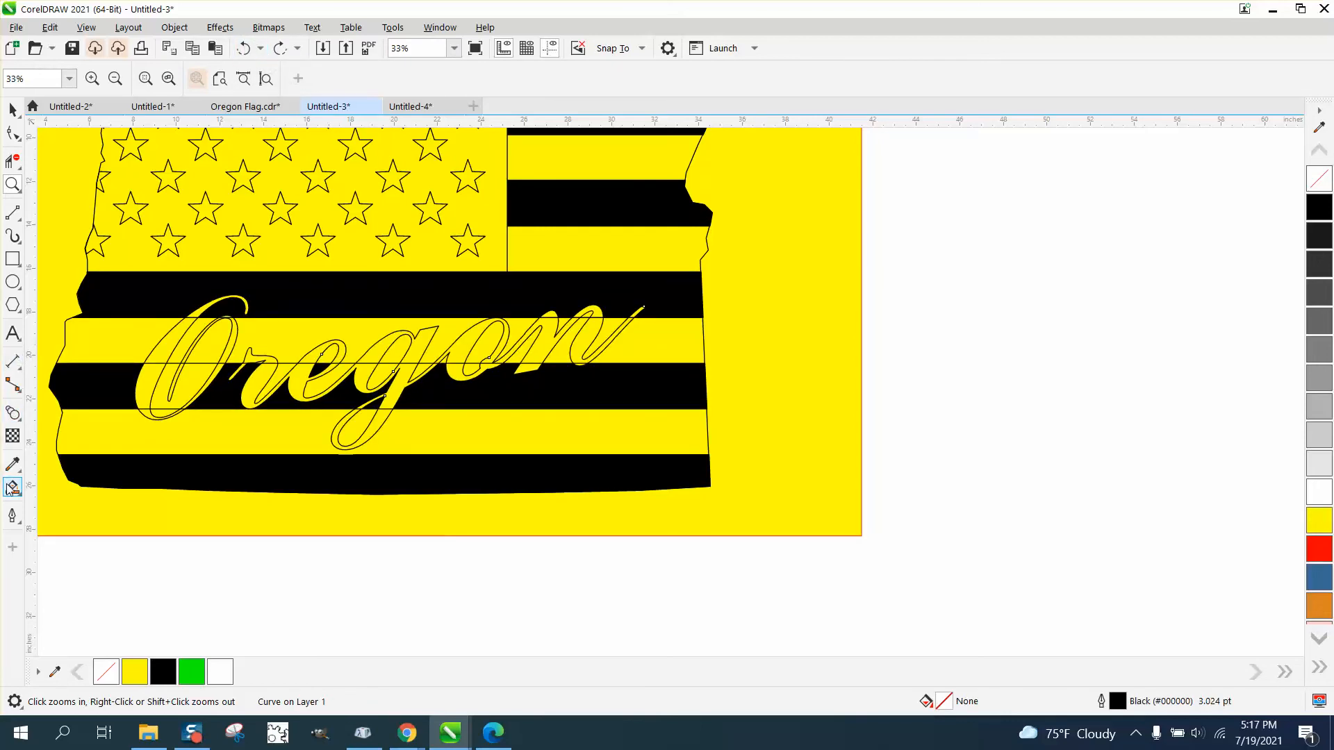
{"action": "left_click", "coordinate": [388, 375]}
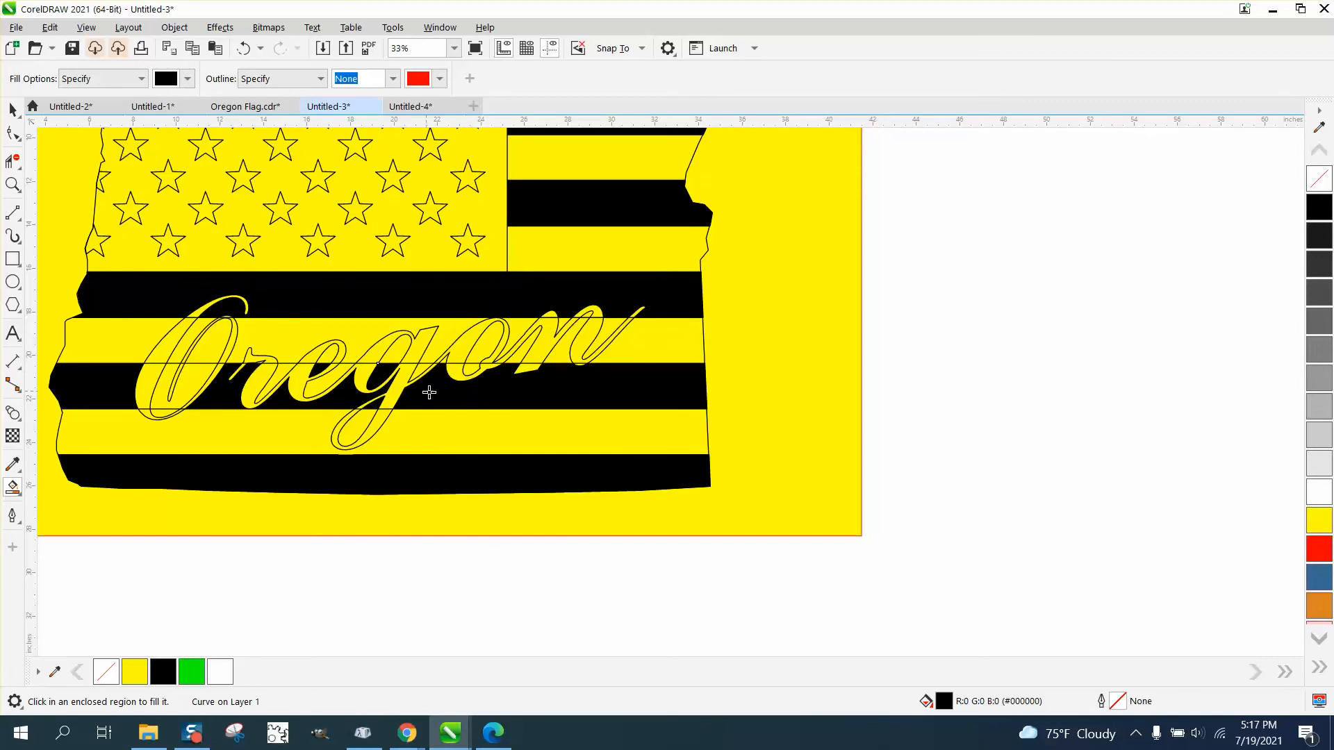
{"action": "left_click", "coordinate": [475, 369]}
{"action": "left_click", "coordinate": [279, 373]}
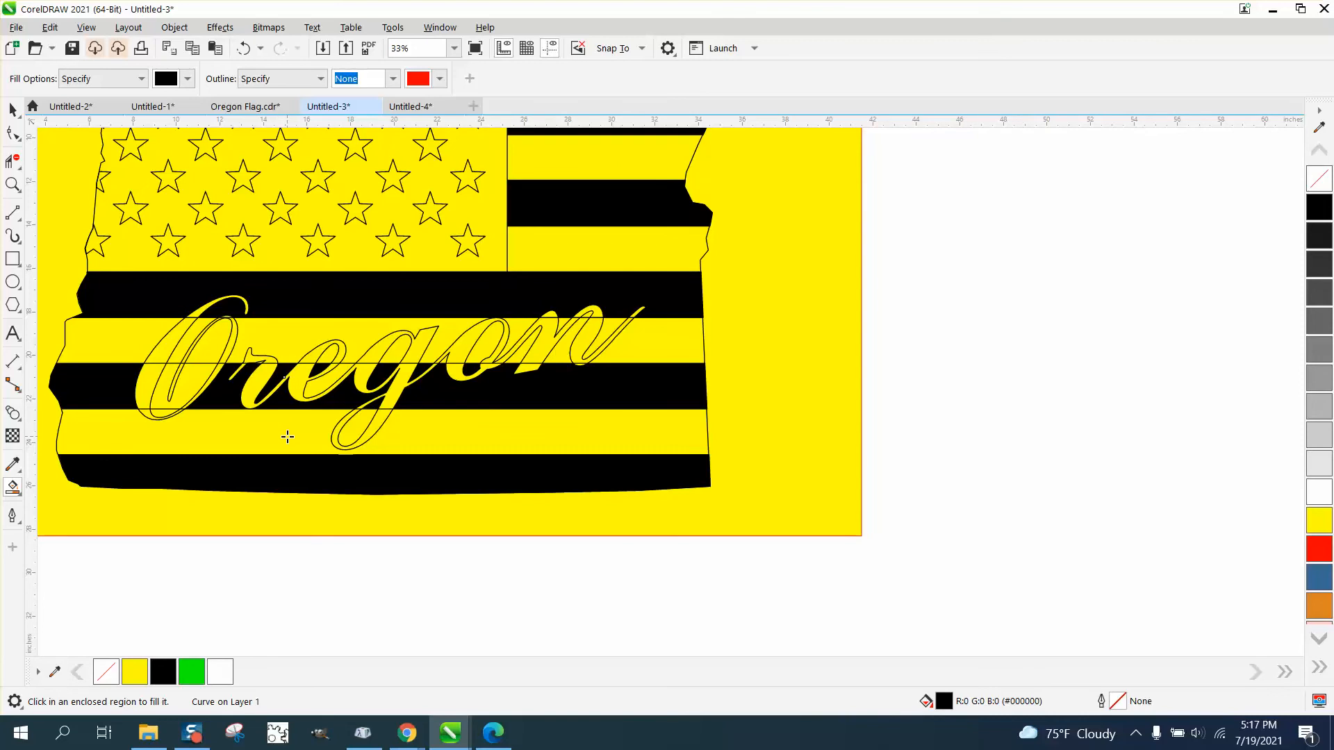
{"action": "left_click", "coordinate": [322, 385]}
{"action": "left_click", "coordinate": [186, 384]}
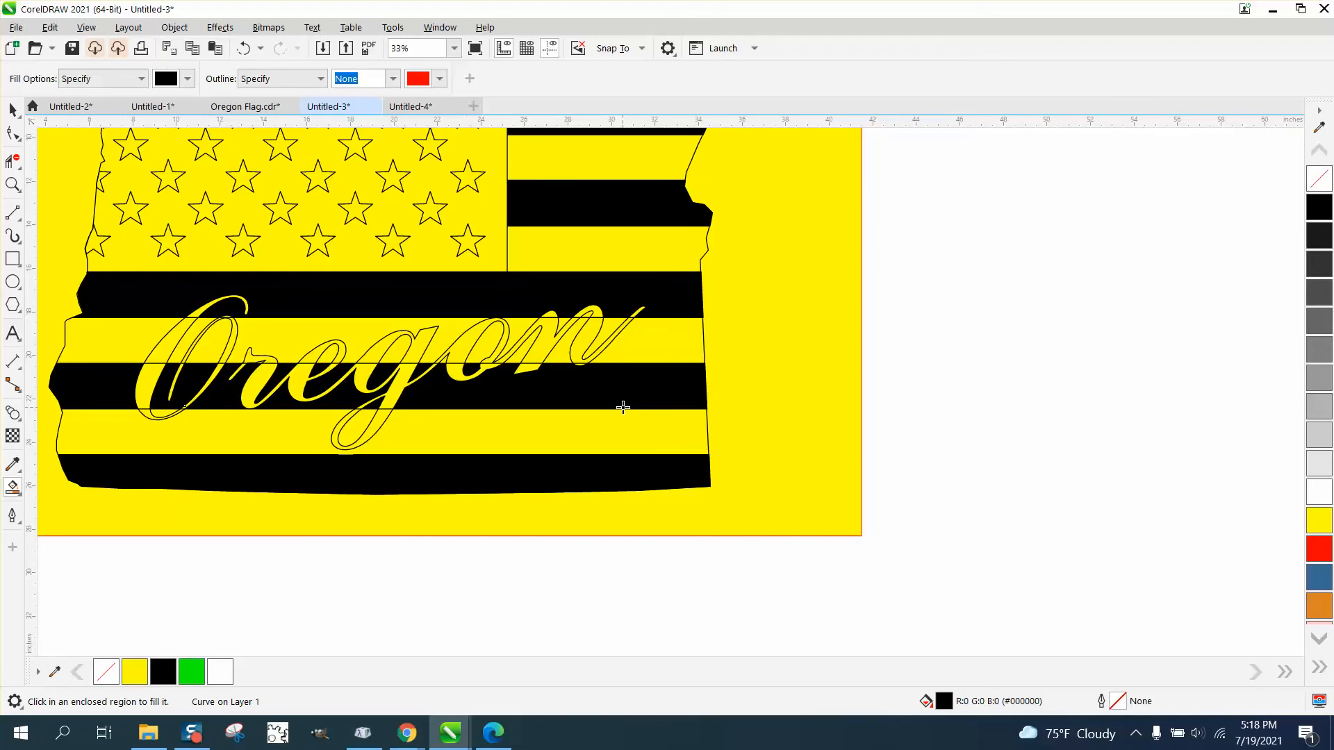
Step: Try to move the O outline together with the selected stripe pieces 26 inches down, off the flag
{"action": "scroll", "coordinate": [623, 407], "scroll_direction": "down", "scroll_amount": 1}
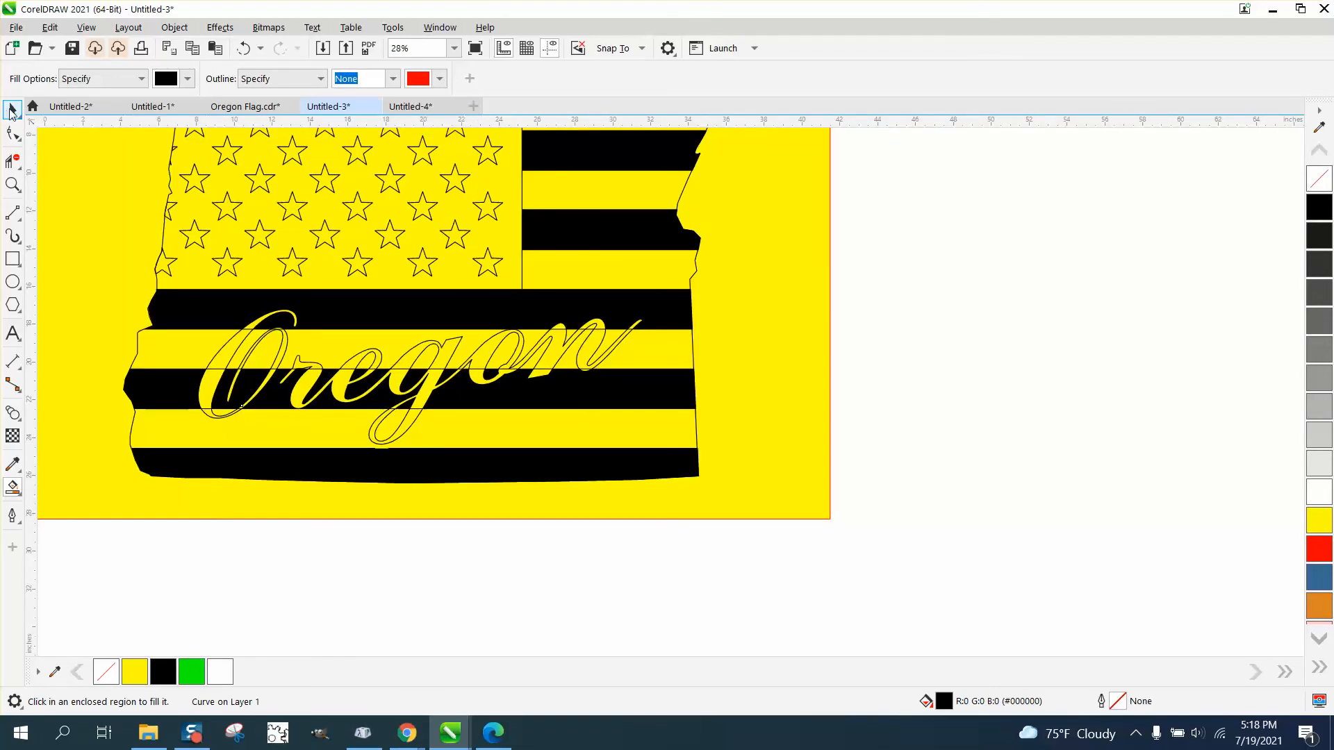
{"action": "left_click", "coordinate": [13, 109]}
{"action": "left_click_drag", "start_coordinate": [795, 393], "coordinate": [159, 442]}
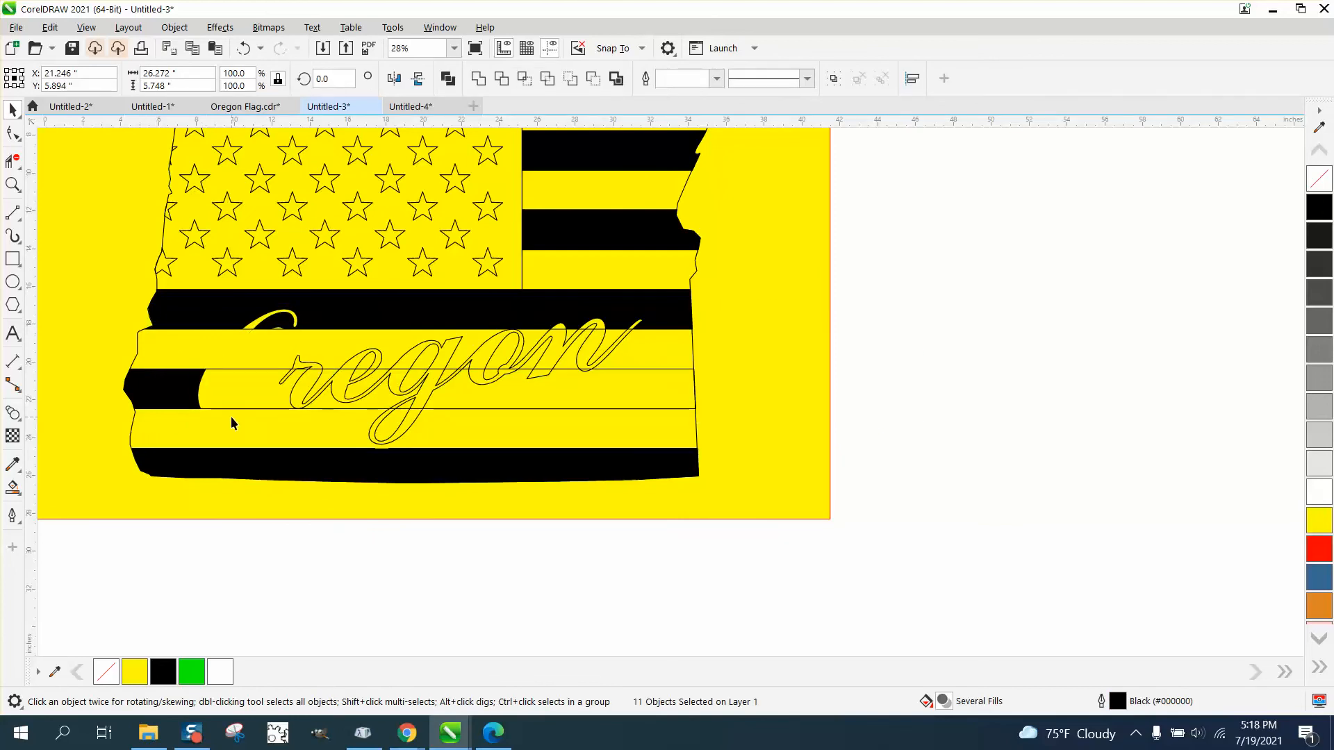
{"action": "scroll", "coordinate": [512, 410], "scroll_direction": "down", "scroll_amount": 4}
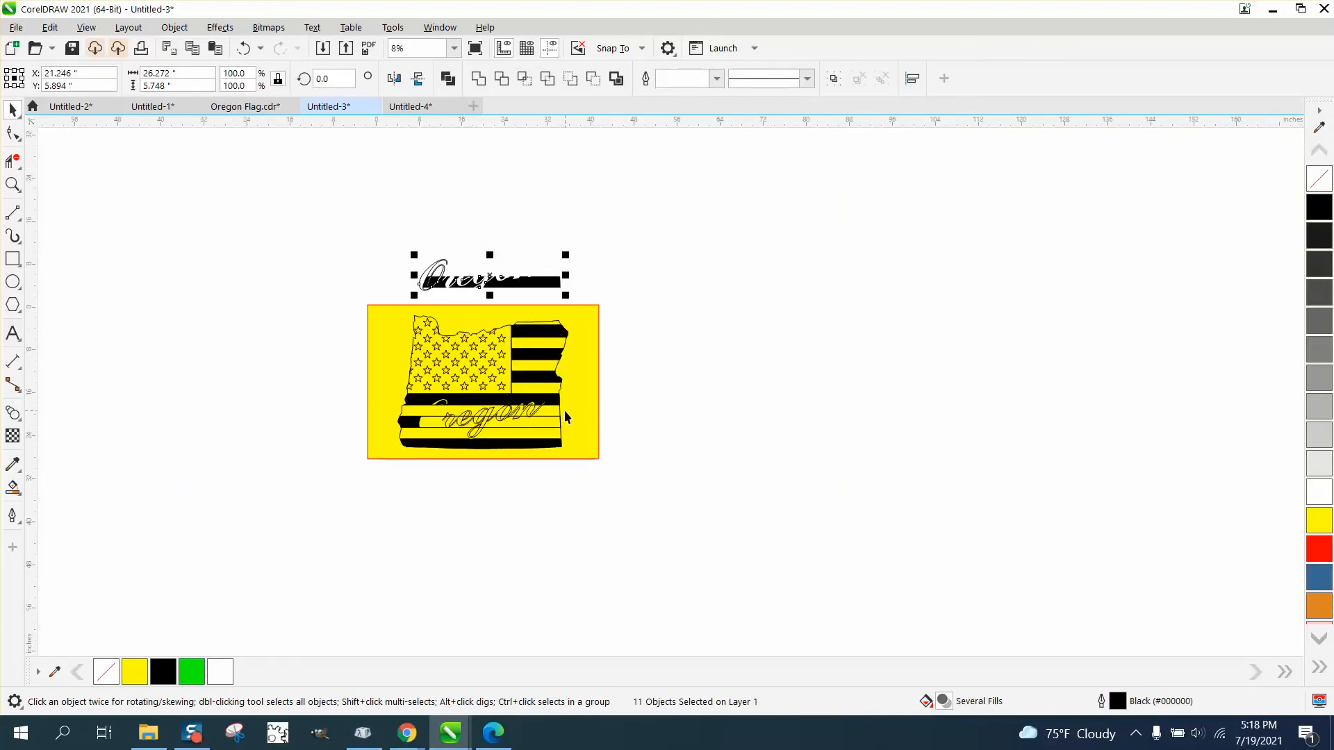
{"action": "key", "text": "Down"}
{"action": "key", "text": "Down"}
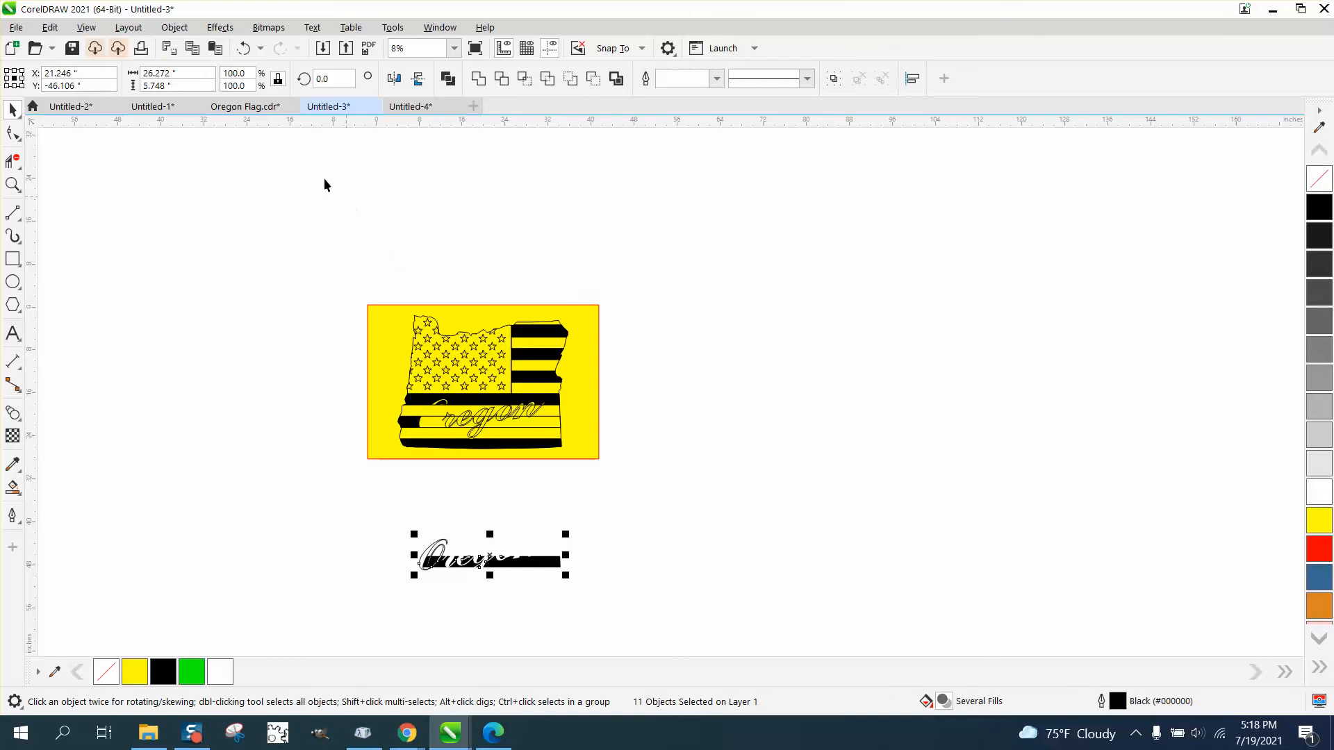
{"action": "left_click", "coordinate": [245, 49]}
{"action": "left_click", "coordinate": [729, 379]}
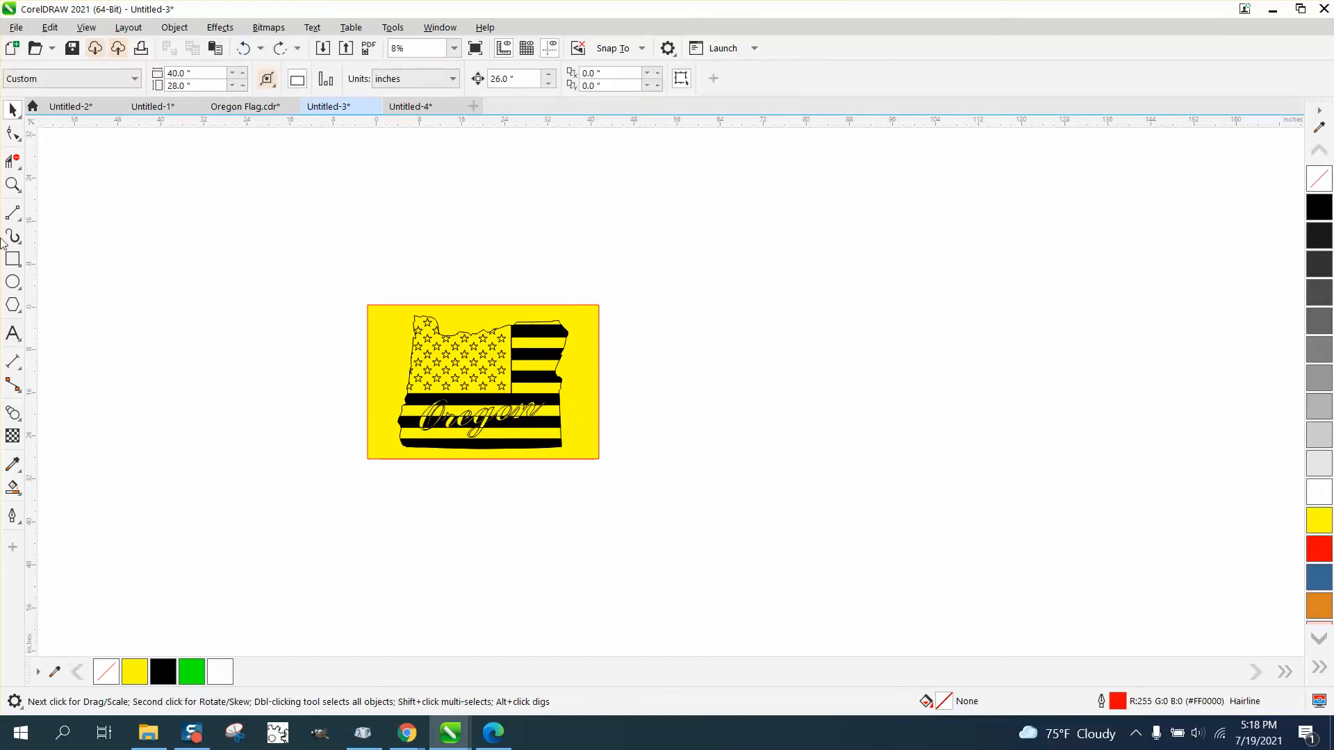
Step: Move the outlines of the O and the remaining Oregon letters 52 inches right, off the flag
{"action": "left_click", "coordinate": [12, 185]}
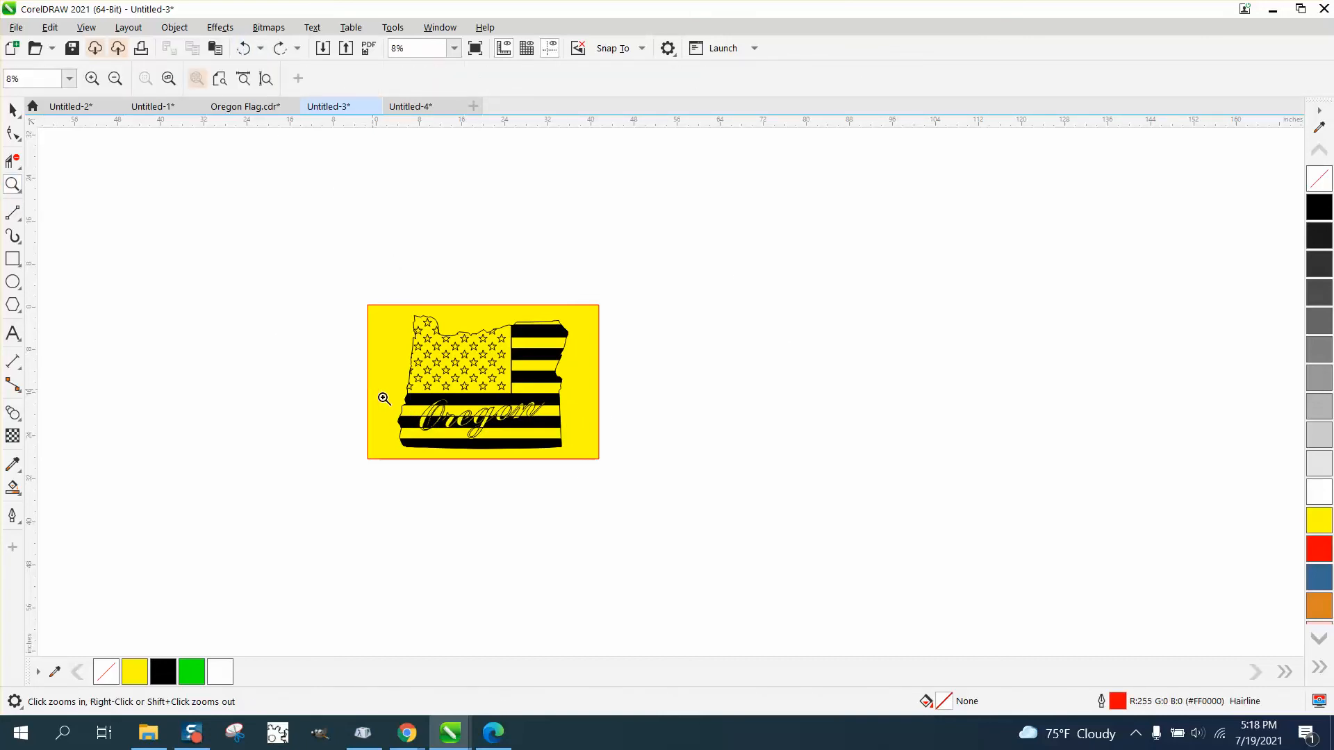
{"action": "left_click_drag", "start_coordinate": [383, 398], "coordinate": [780, 444]}
{"action": "left_click", "coordinate": [12, 109]}
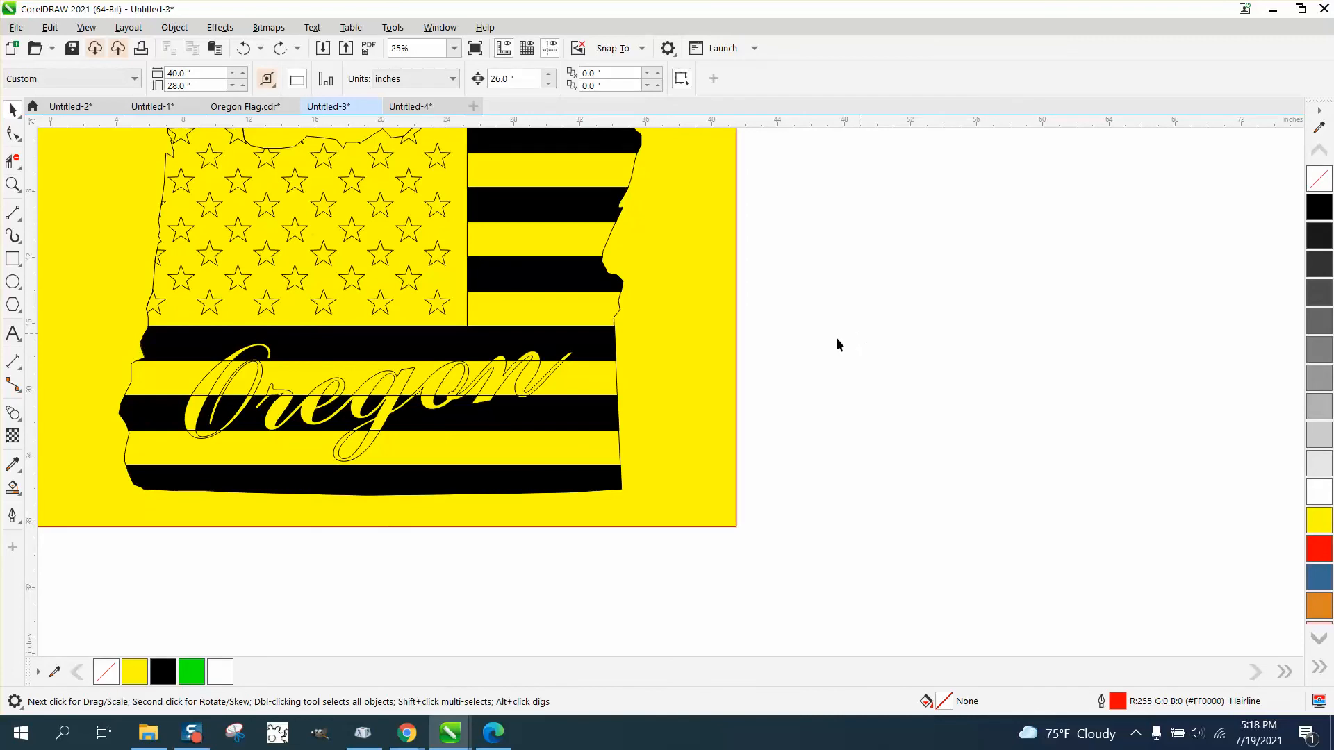
{"action": "left_click", "coordinate": [554, 373]}
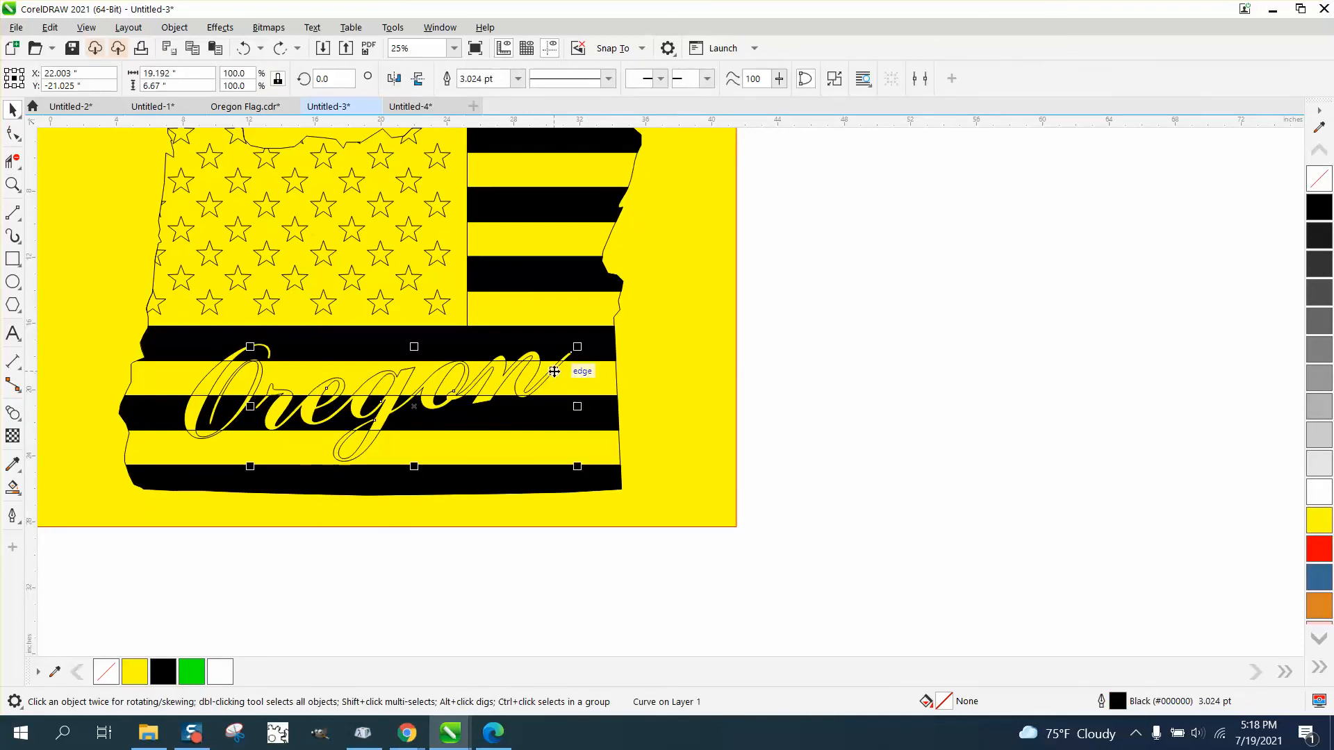
{"action": "key", "text": "Right"}
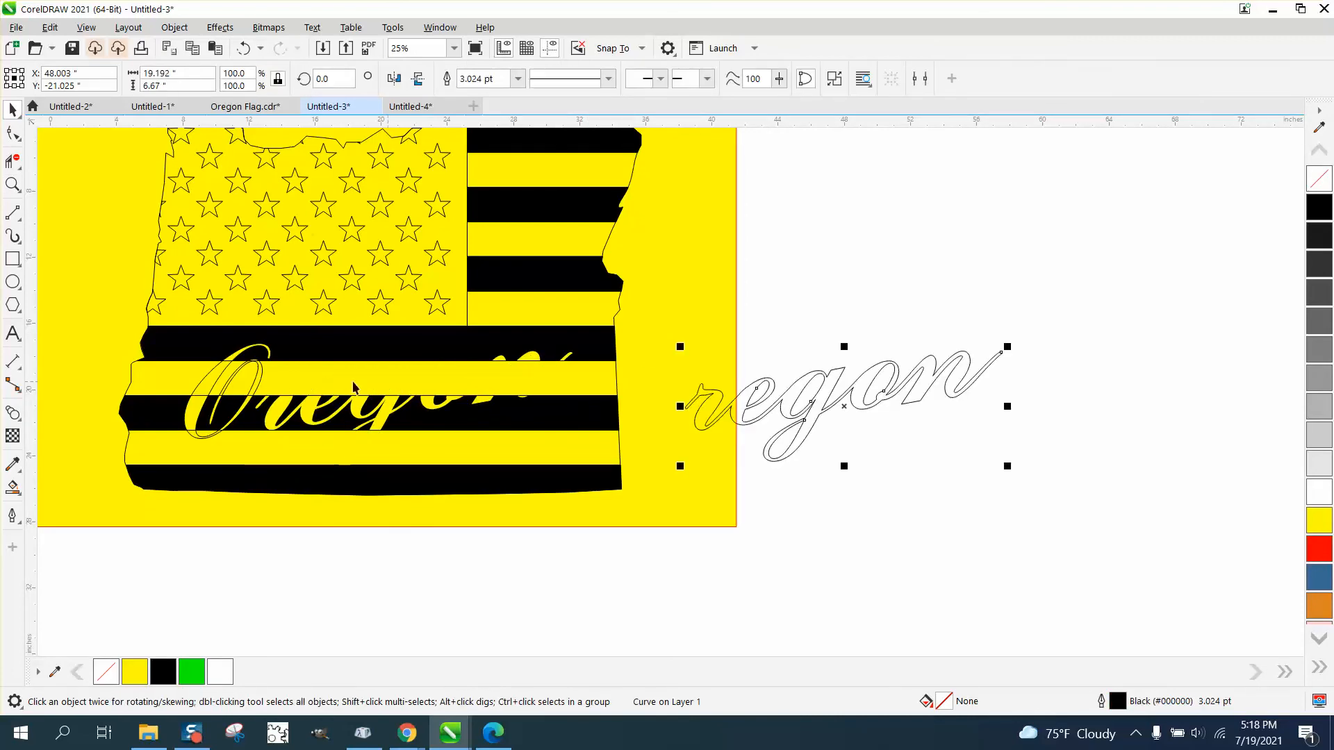
{"action": "left_click", "coordinate": [262, 381]}
{"action": "key", "text": "Right"}
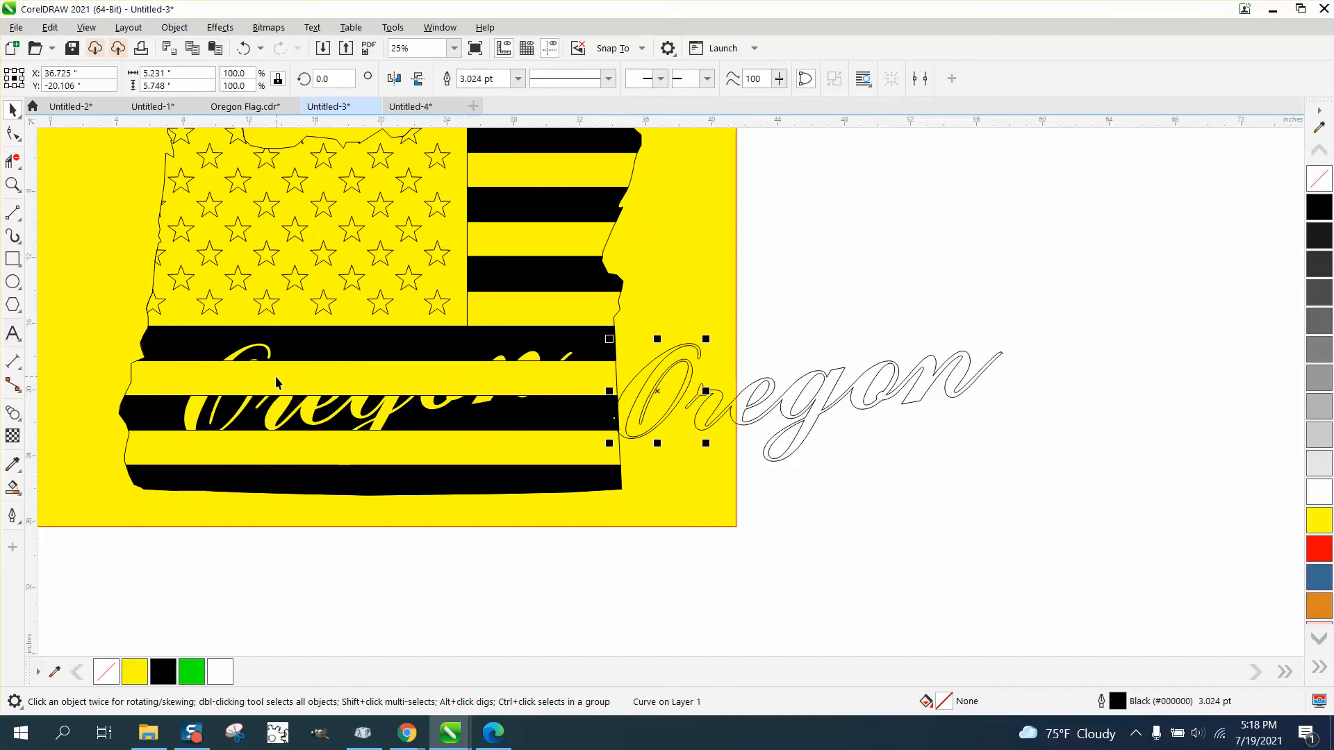
{"action": "key", "text": "Right"}
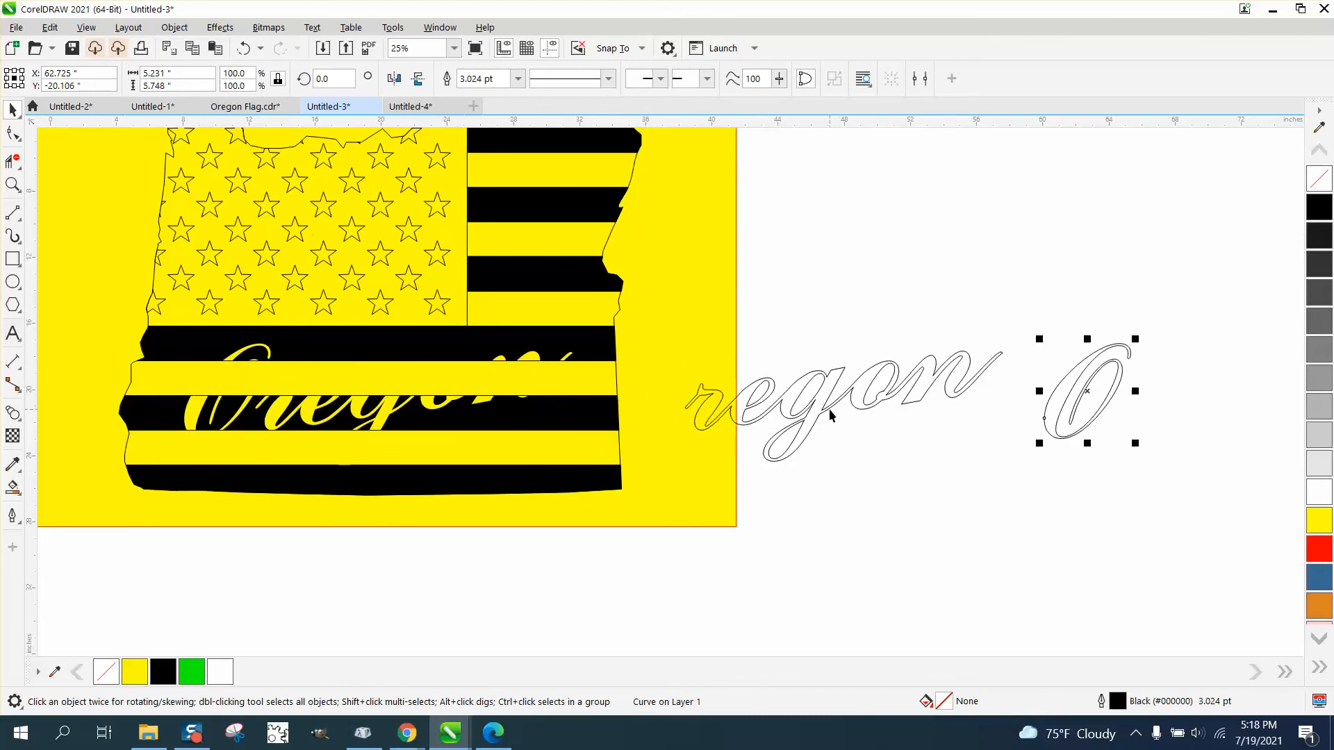
{"action": "left_click", "coordinate": [830, 415]}
{"action": "key", "text": "Right"}
Step: Group the outline of the O with the outline of the remaining Oregon letters beside the flag
{"action": "scroll", "coordinate": [982, 315], "scroll_direction": "down", "scroll_amount": 2}
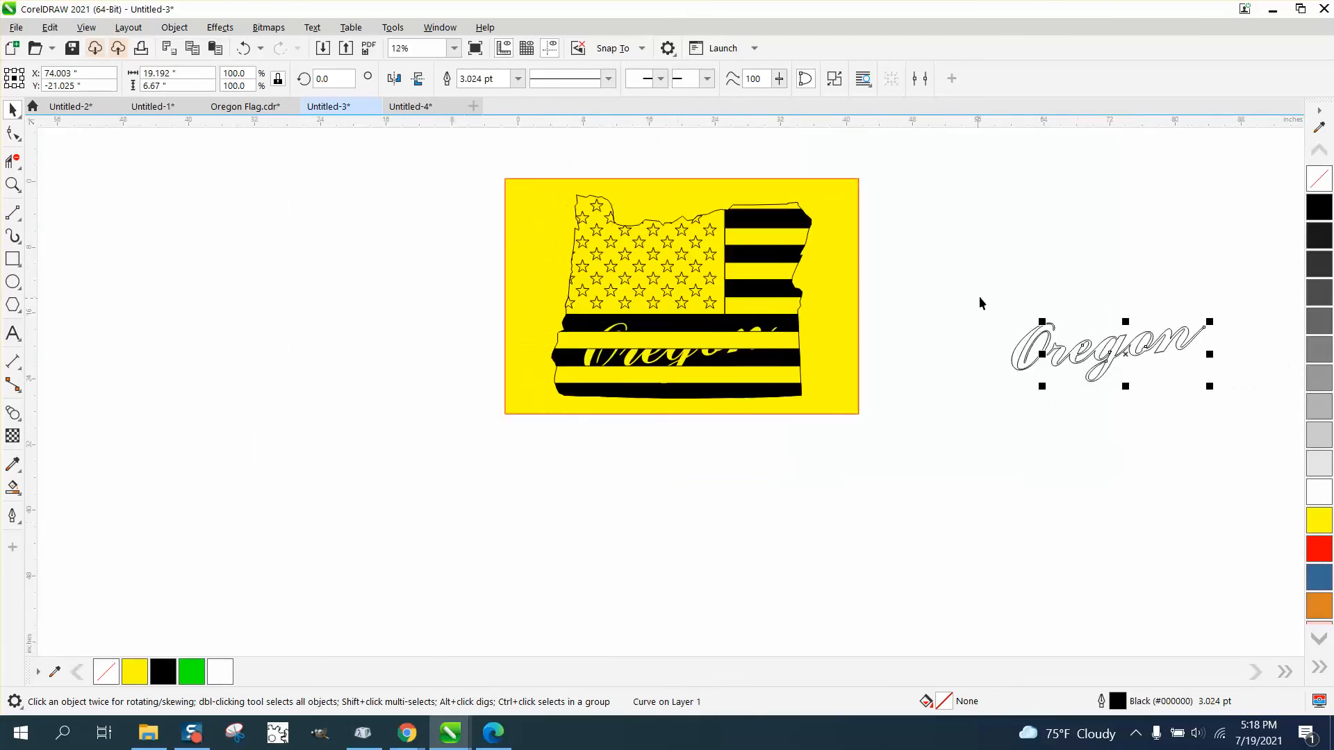
{"action": "left_click_drag", "start_coordinate": [978, 296], "coordinate": [1243, 432]}
{"action": "key", "text": "ctrl+g"}
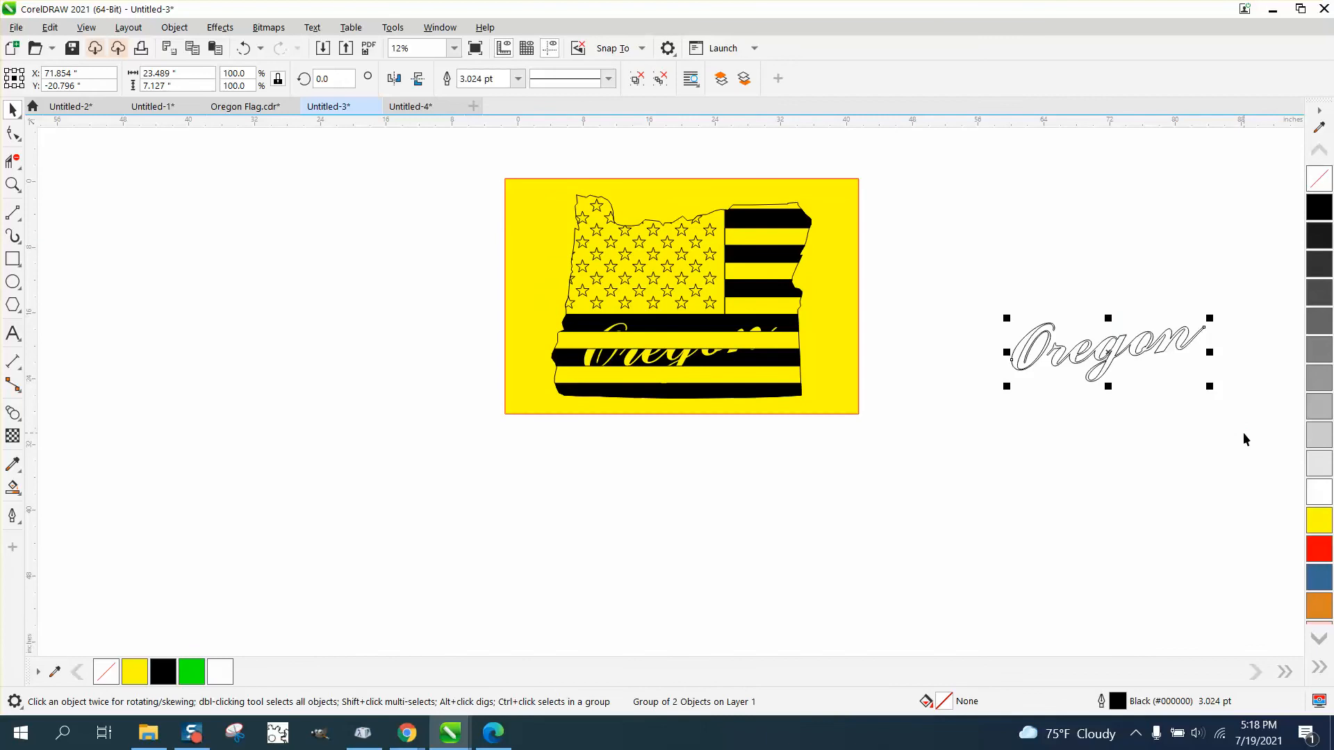
Step: Remove the outline from the small black filled pieces within the lower stripe crossed by the lettering
{"action": "left_click", "coordinate": [19, 191]}
{"action": "left_click", "coordinate": [73, 240]}
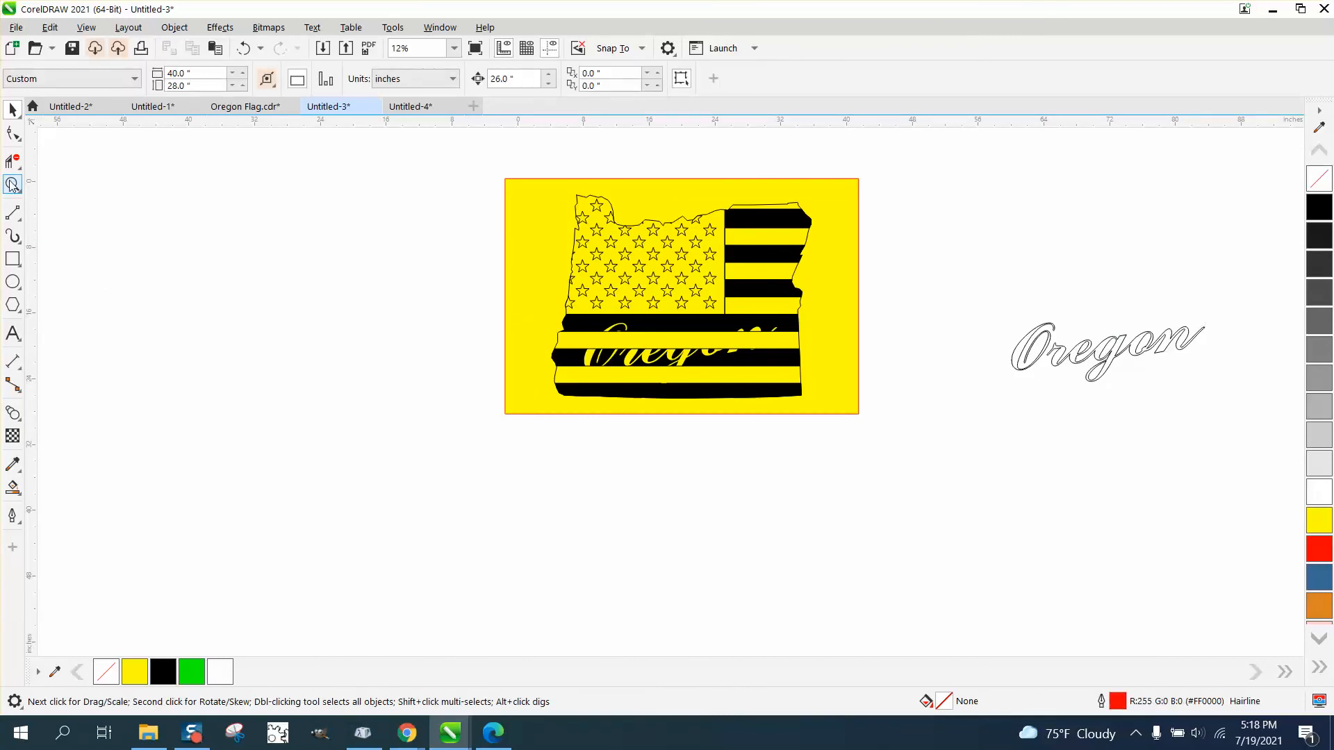
{"action": "left_click_drag", "start_coordinate": [530, 306], "coordinate": [831, 395]}
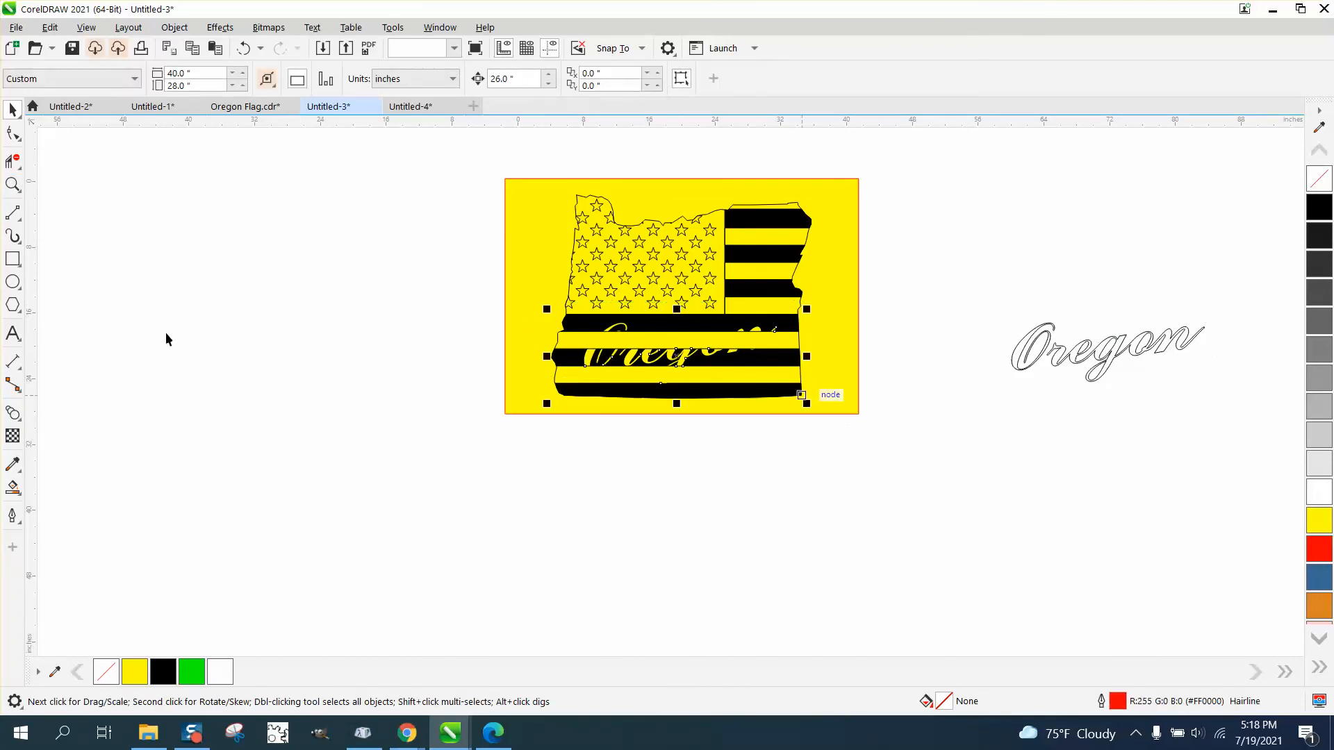
{"action": "left_click", "coordinate": [13, 185]}
{"action": "left_click_drag", "start_coordinate": [486, 285], "coordinate": [866, 399]}
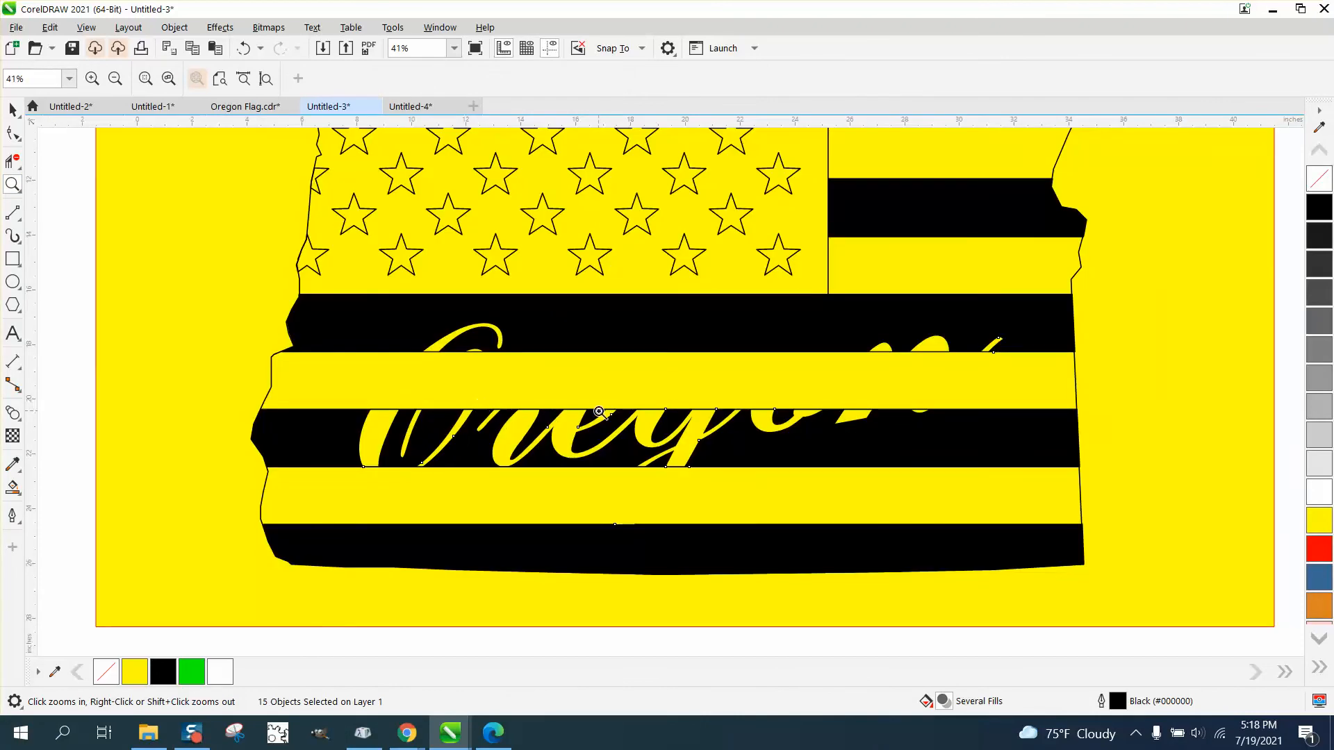
{"action": "left_click", "coordinate": [12, 110]}
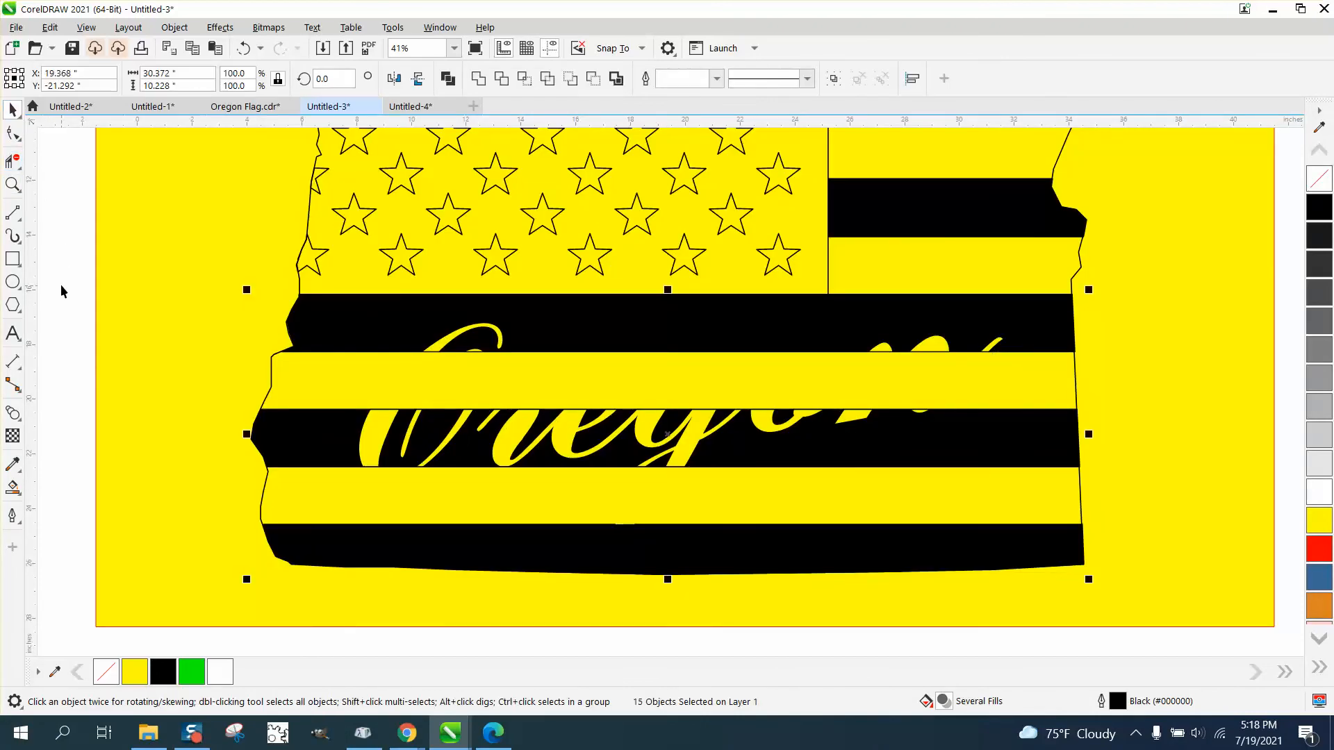
{"action": "left_click_drag", "start_coordinate": [66, 288], "coordinate": [1083, 512]}
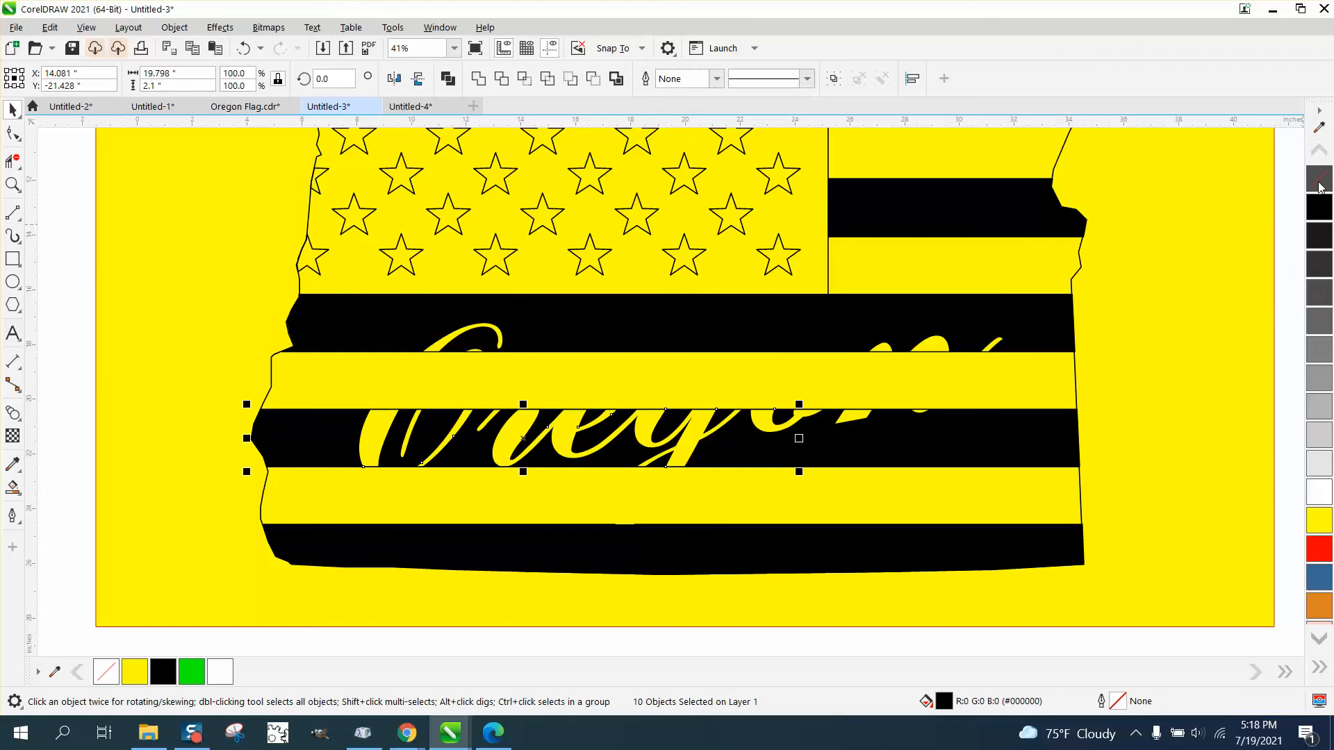
{"action": "left_click", "coordinate": [1149, 339]}
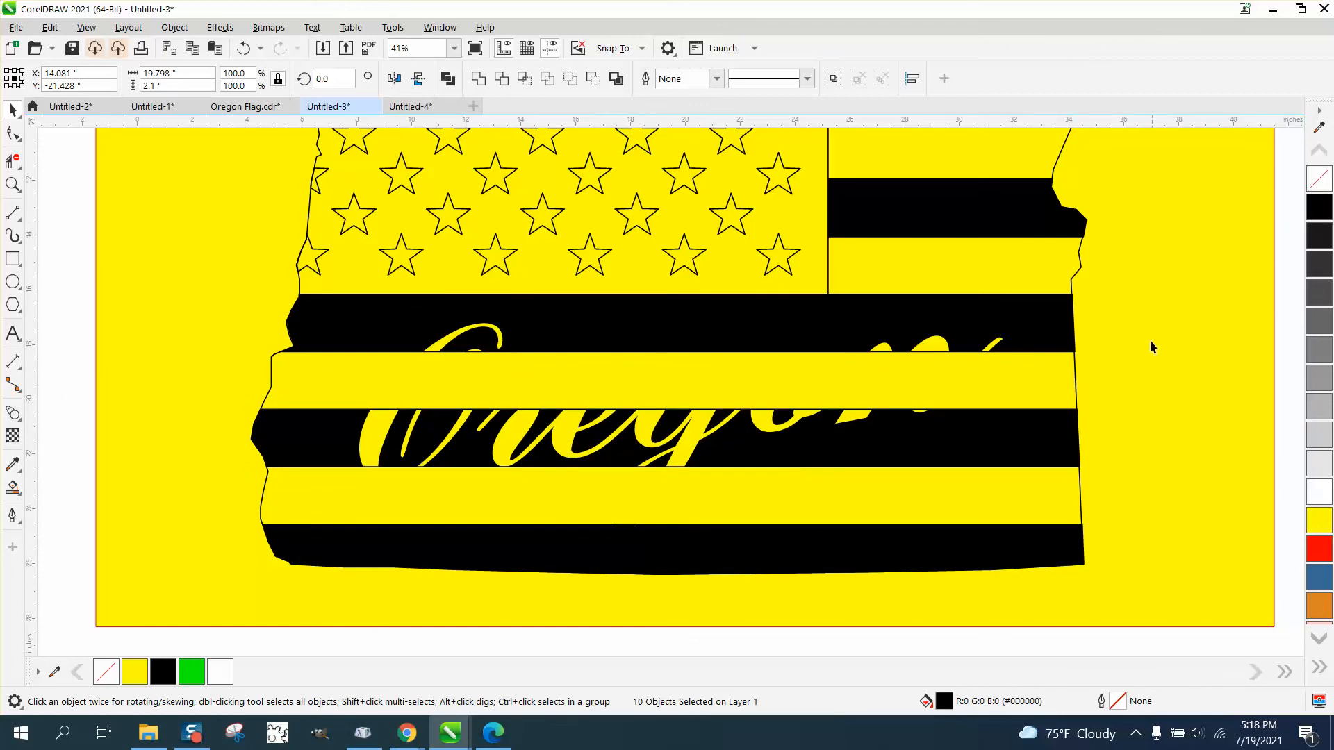
Step: Try to remove the outline of the Oregon state border curve
{"action": "left_click", "coordinate": [810, 413]}
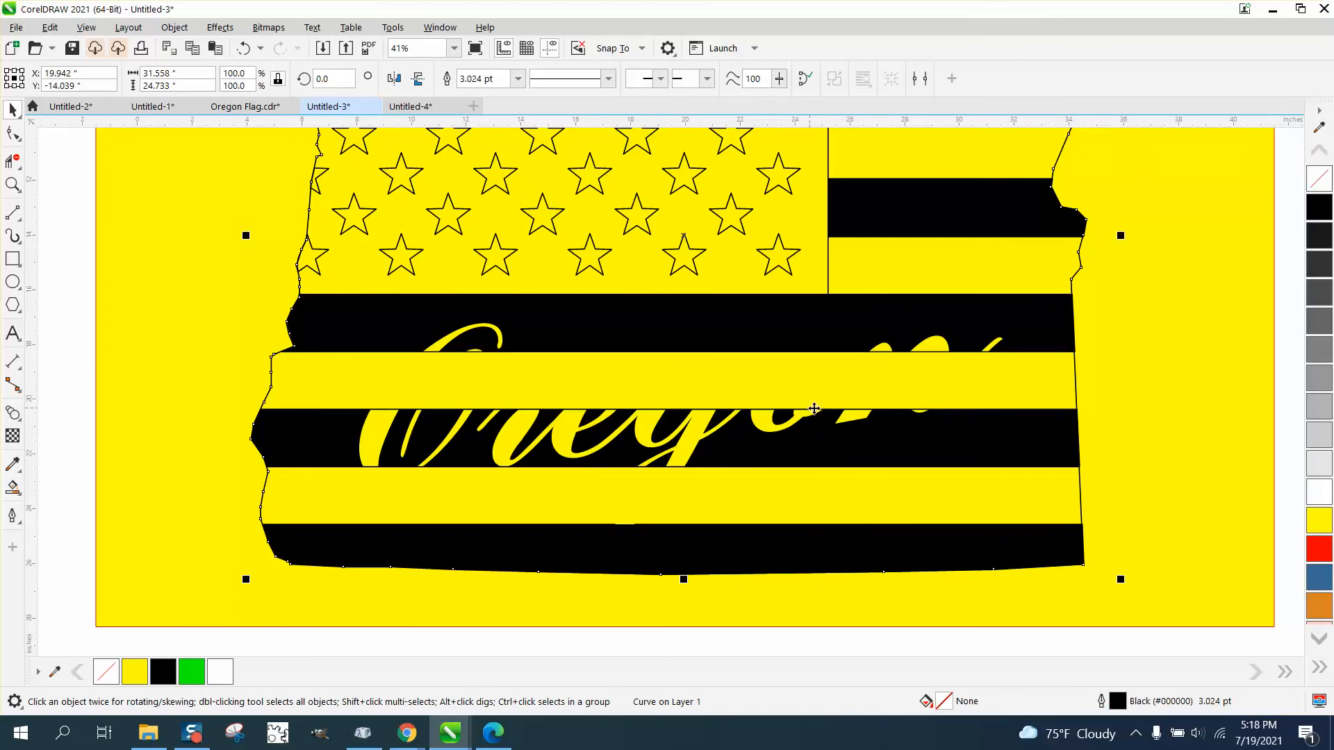
{"action": "right_click", "coordinate": [1327, 180]}
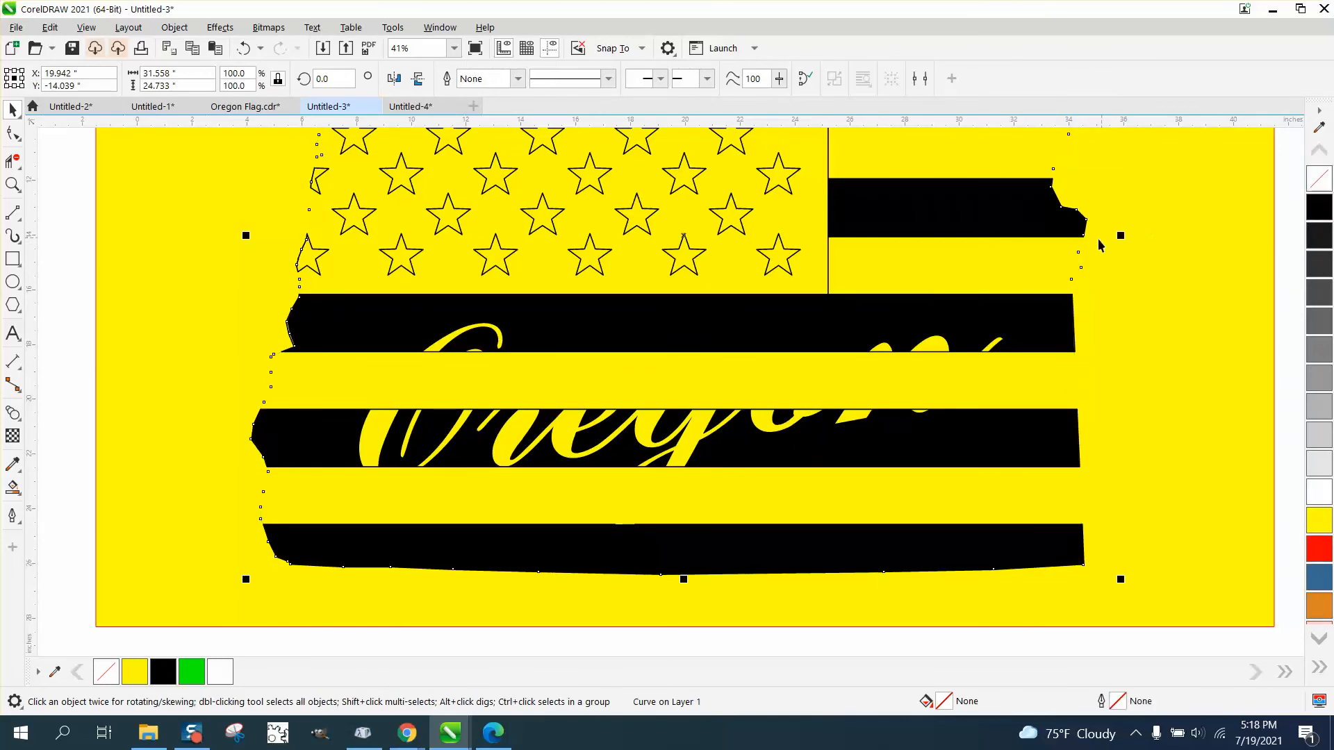
{"action": "scroll", "coordinate": [866, 269], "scroll_direction": "down", "scroll_amount": 1}
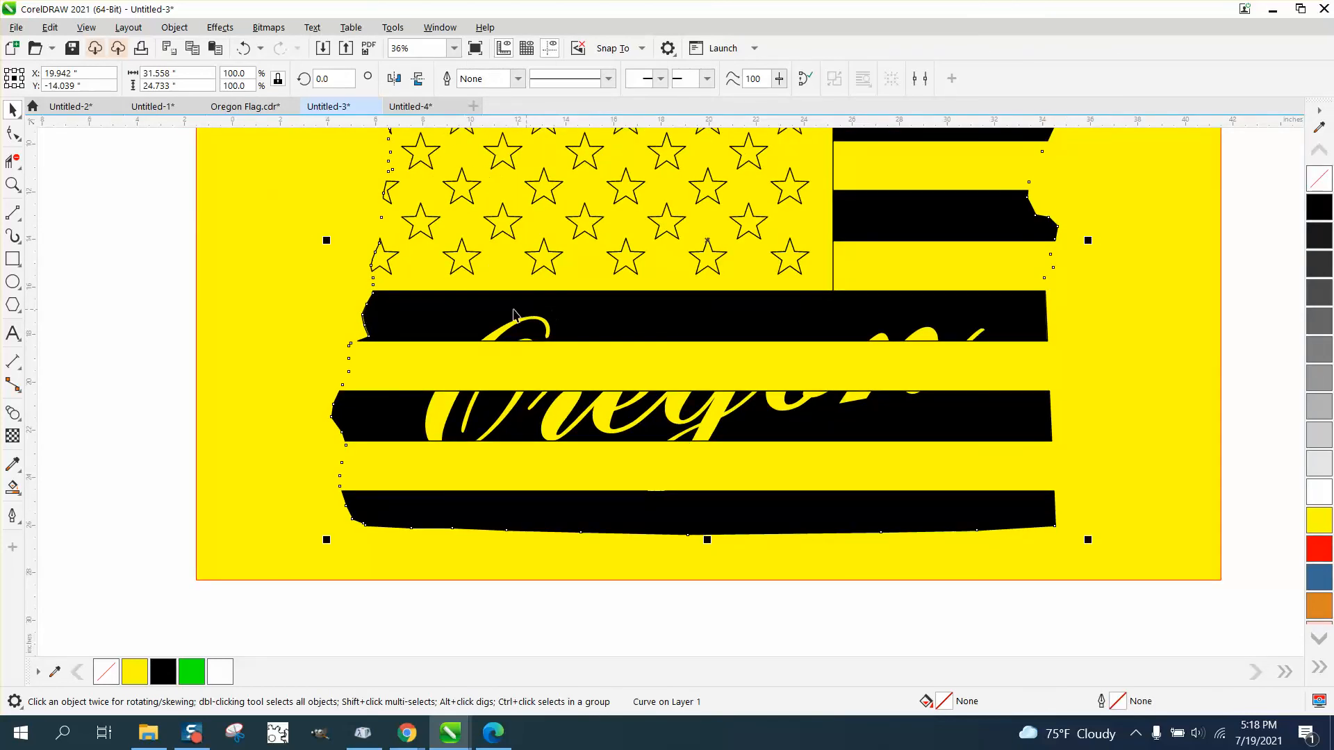
{"action": "left_click", "coordinate": [243, 48]}
{"action": "left_click", "coordinate": [137, 336]}
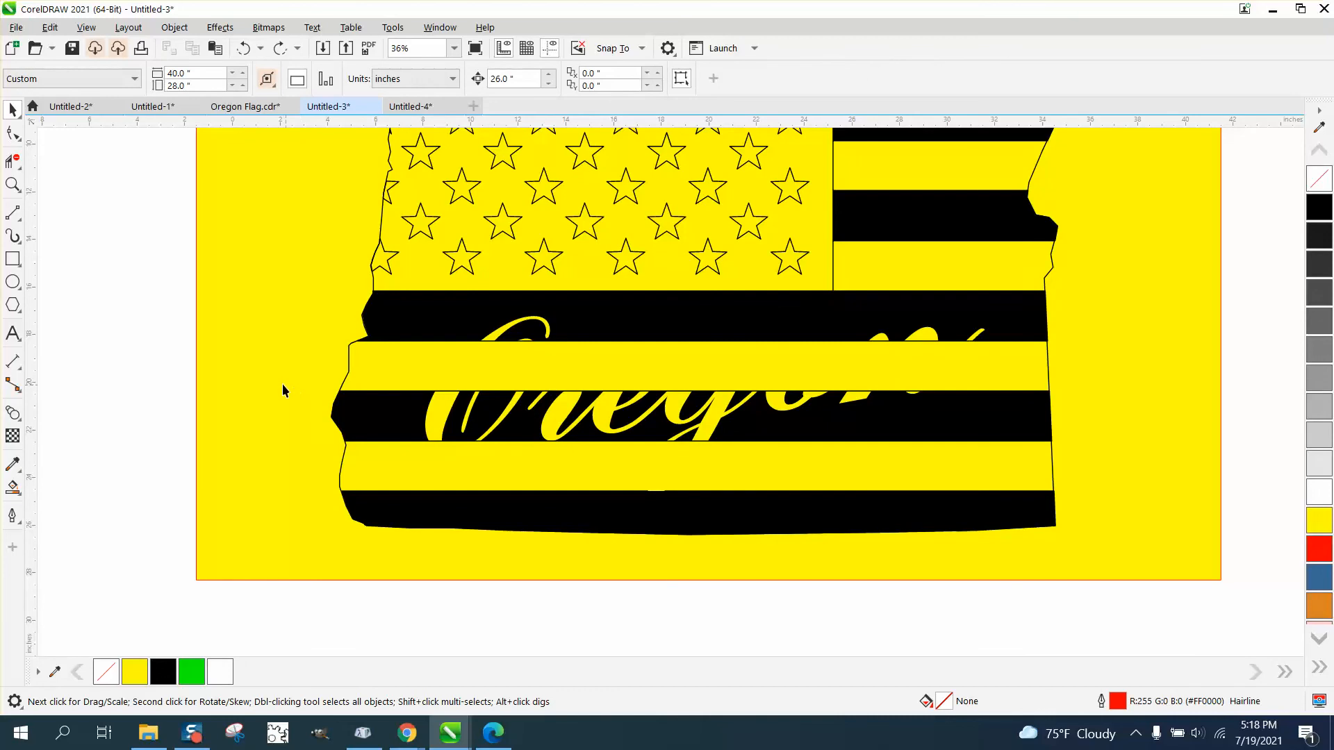
Step: Remove the outline from the pieces of the two black stripes that the Oregon lettering crosses
{"action": "left_click_drag", "start_coordinate": [155, 379], "coordinate": [1077, 462]}
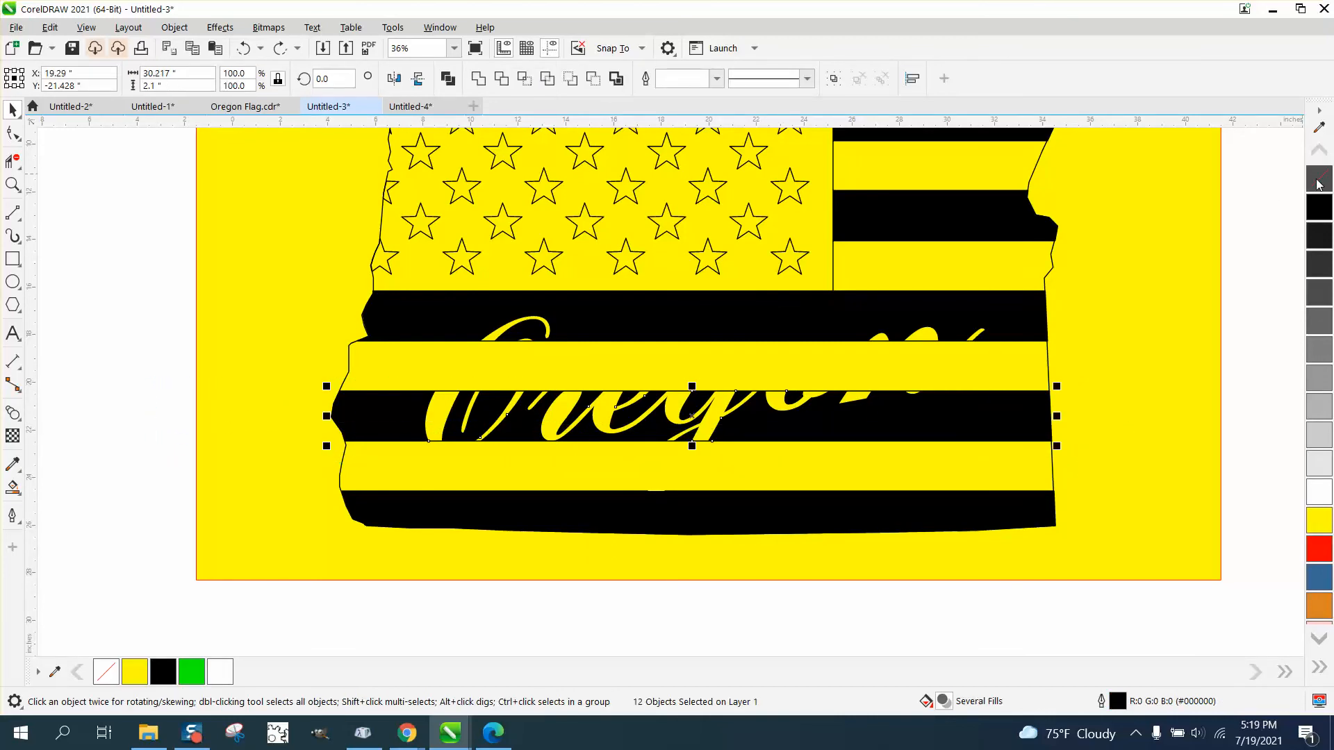
{"action": "left_click_drag", "start_coordinate": [305, 281], "coordinate": [1064, 365]}
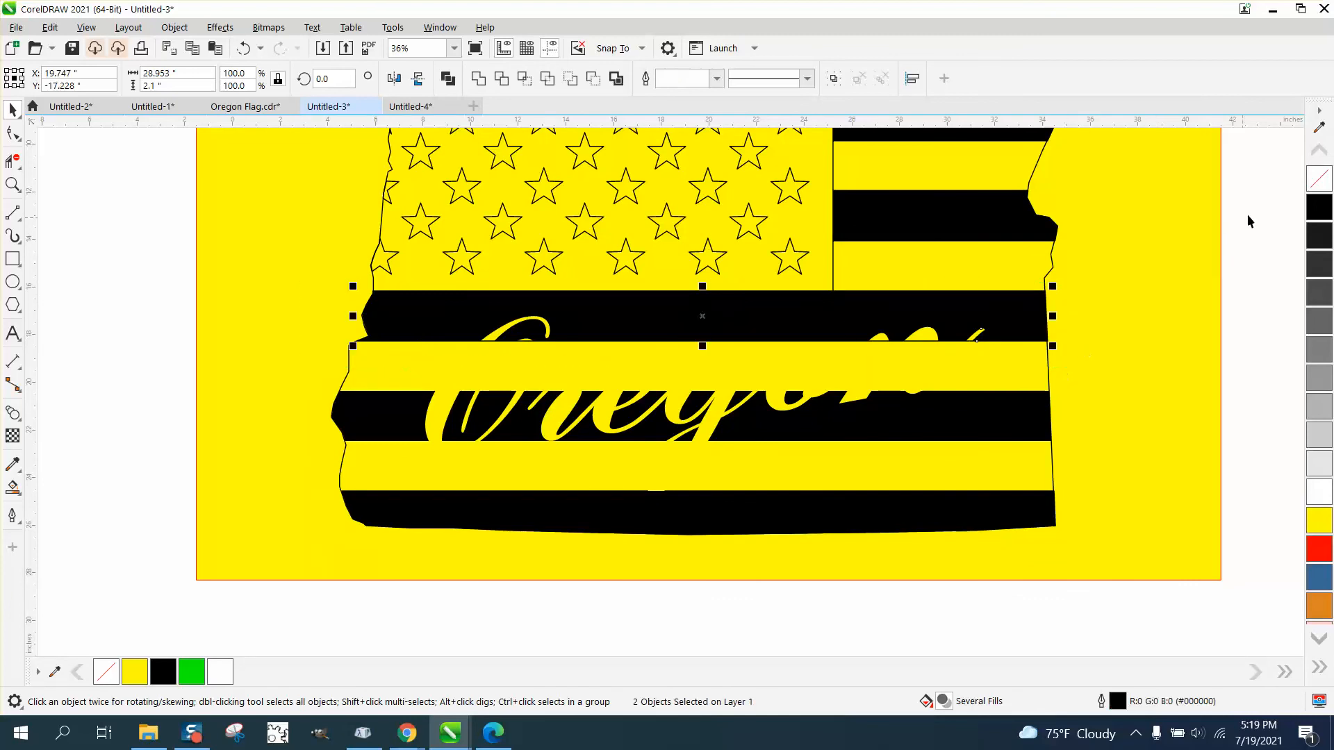
{"action": "right_click", "coordinate": [1319, 180]}
{"action": "scroll", "coordinate": [565, 381], "scroll_direction": "down", "scroll_amount": 4}
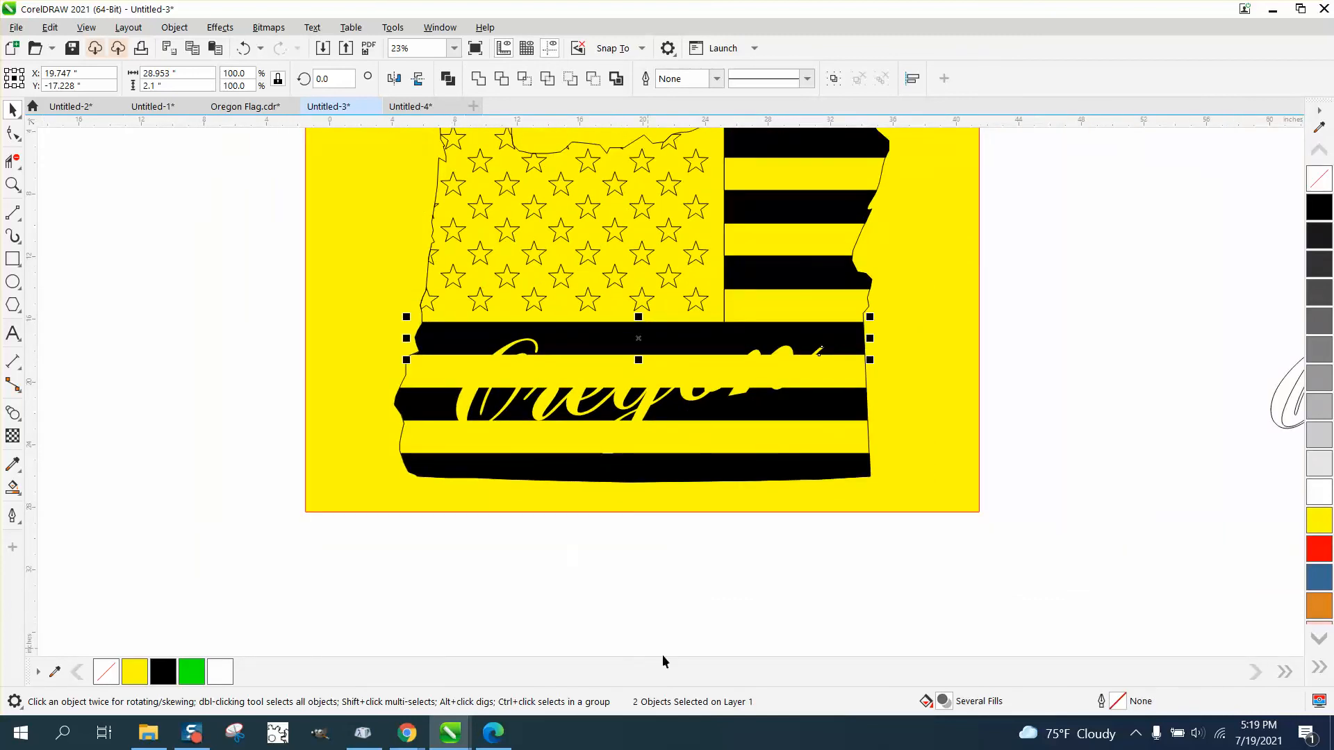
Step: Move the grouped Oregon lettering outline 52 inches left, back onto the flag
{"action": "left_click_drag", "start_coordinate": [854, 432], "coordinate": [1066, 492]}
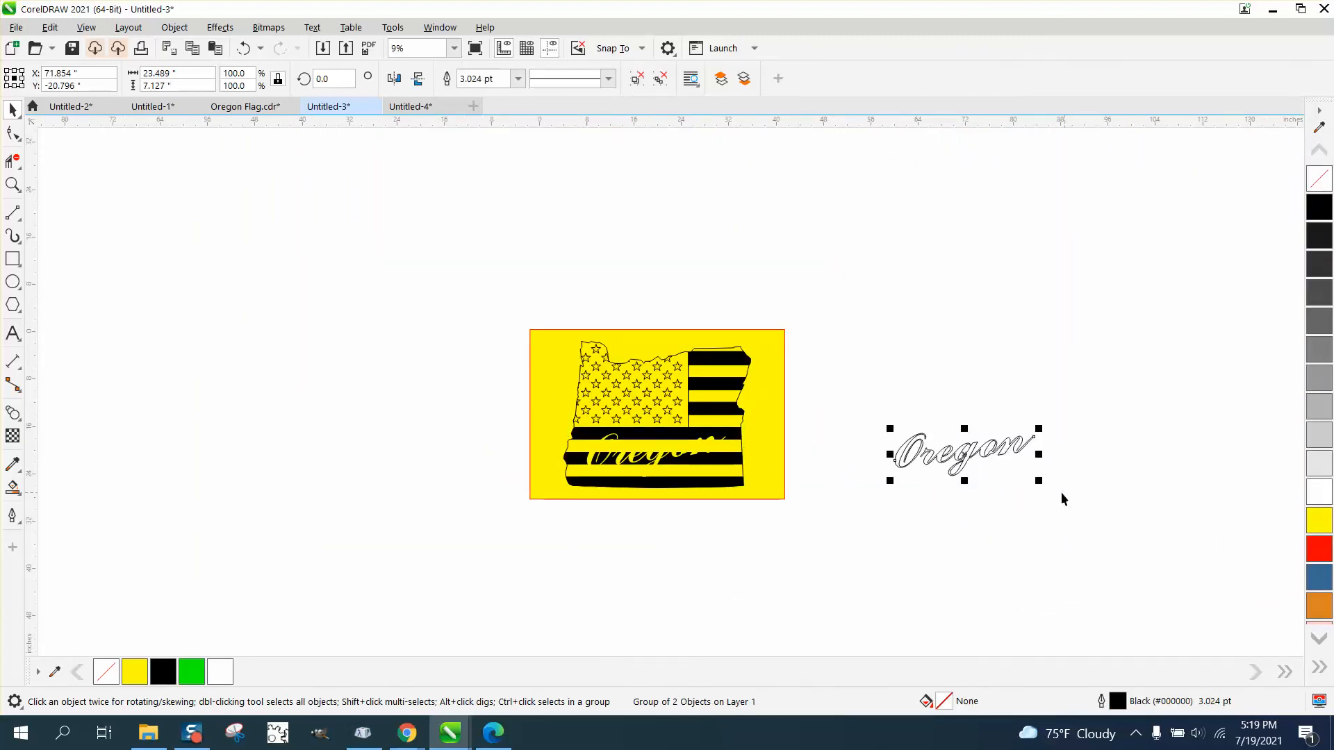
{"action": "key", "text": "shift+Left"}
{"action": "key", "text": "shift+Left"}
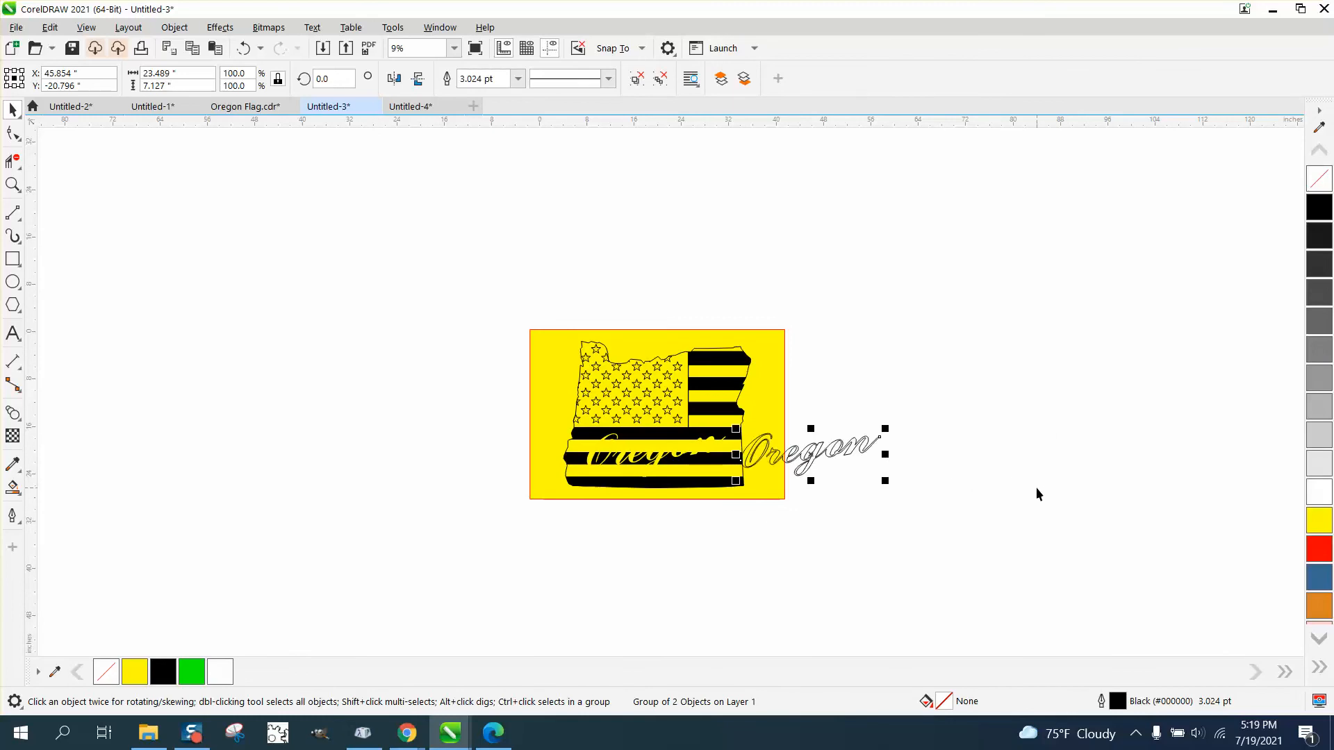
Step: Delete the stray node at the left-end notch of the upper lettered stripe and move the adjacent node up to the state border corner
{"action": "left_click", "coordinate": [12, 184]}
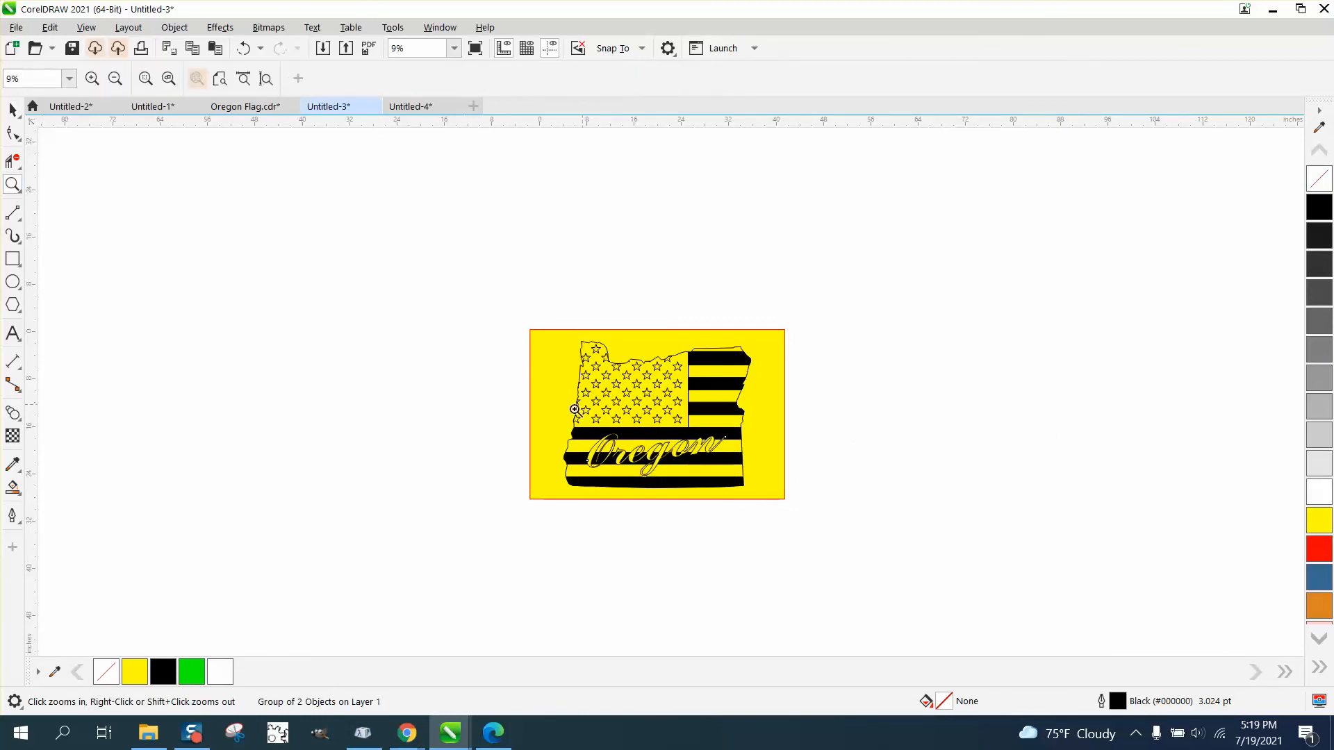
{"action": "left_click_drag", "start_coordinate": [576, 411], "coordinate": [793, 489]}
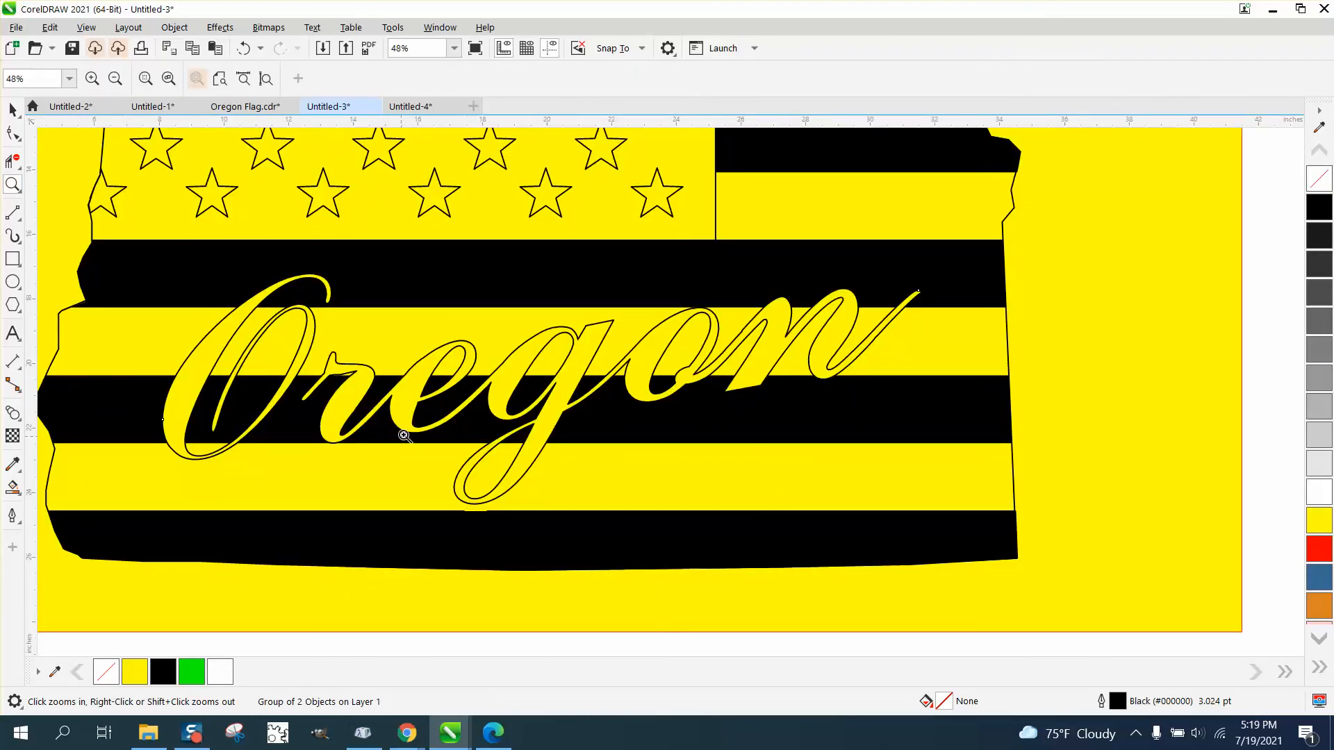
{"action": "scroll", "coordinate": [467, 299], "scroll_direction": "down", "scroll_amount": 3}
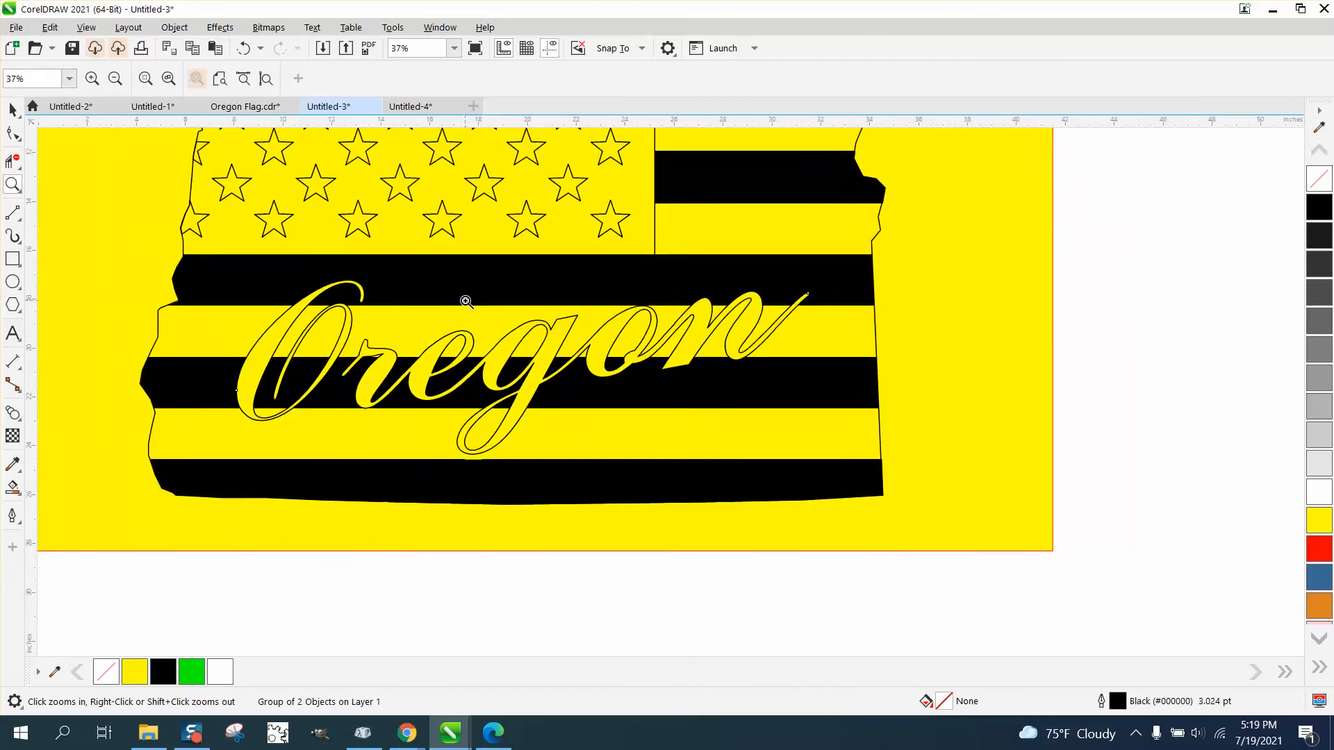
{"action": "scroll", "coordinate": [593, 376], "scroll_direction": "down", "scroll_amount": 1}
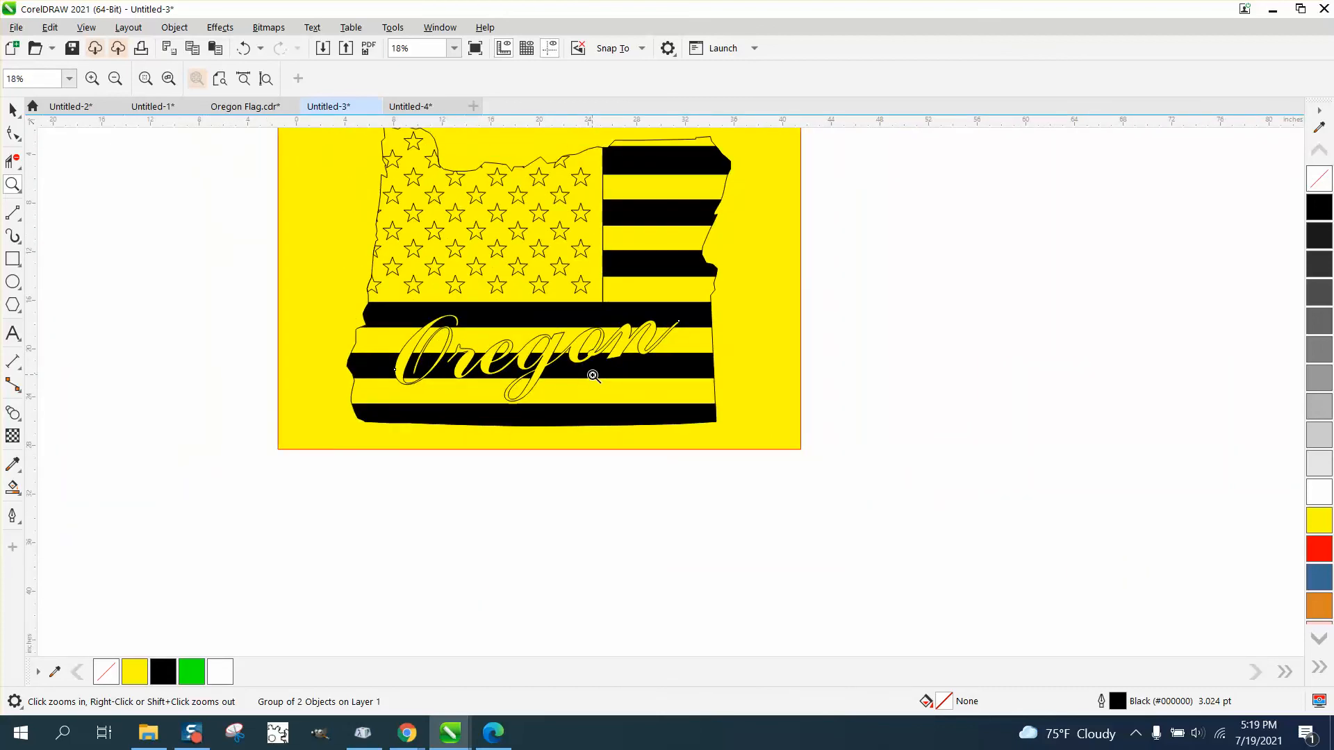
{"action": "scroll", "coordinate": [364, 289], "scroll_direction": "up", "scroll_amount": 7}
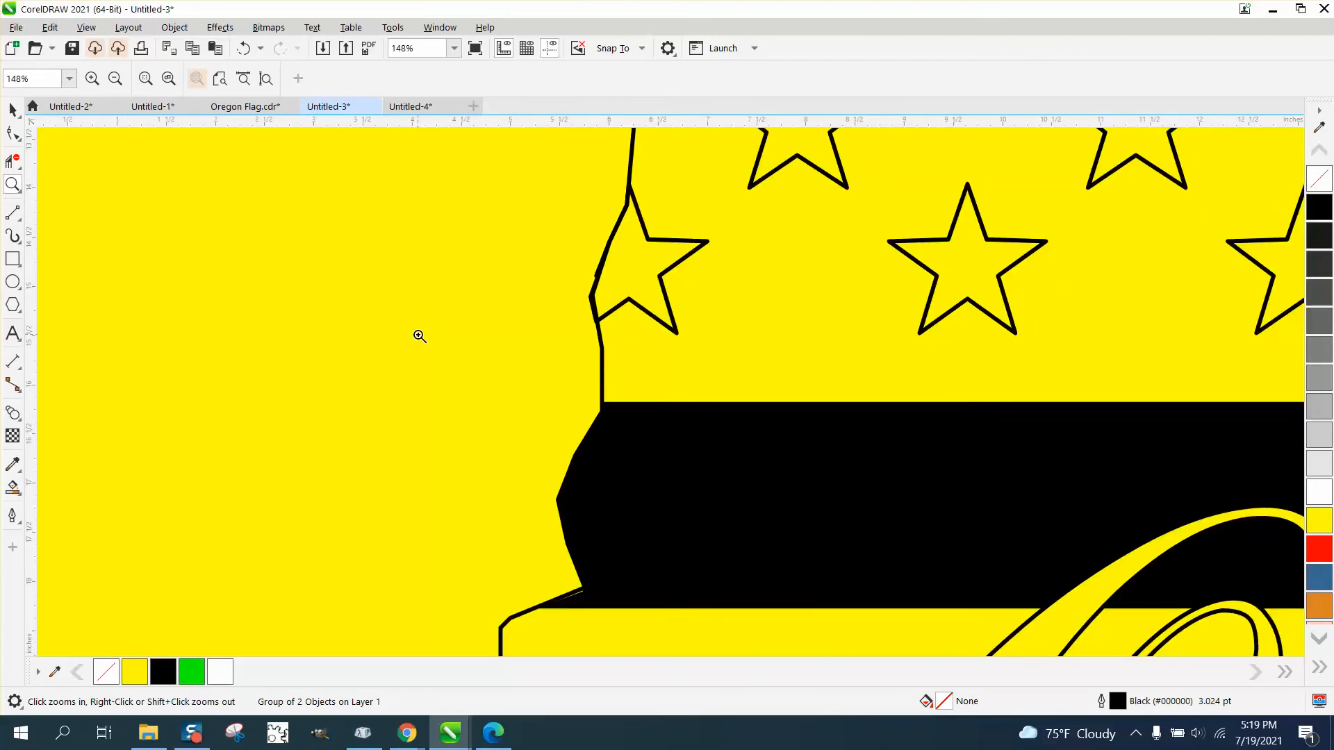
{"action": "scroll", "coordinate": [517, 359], "scroll_direction": "down", "scroll_amount": 1}
{"action": "left_click_drag", "start_coordinate": [531, 509], "coordinate": [618, 563]}
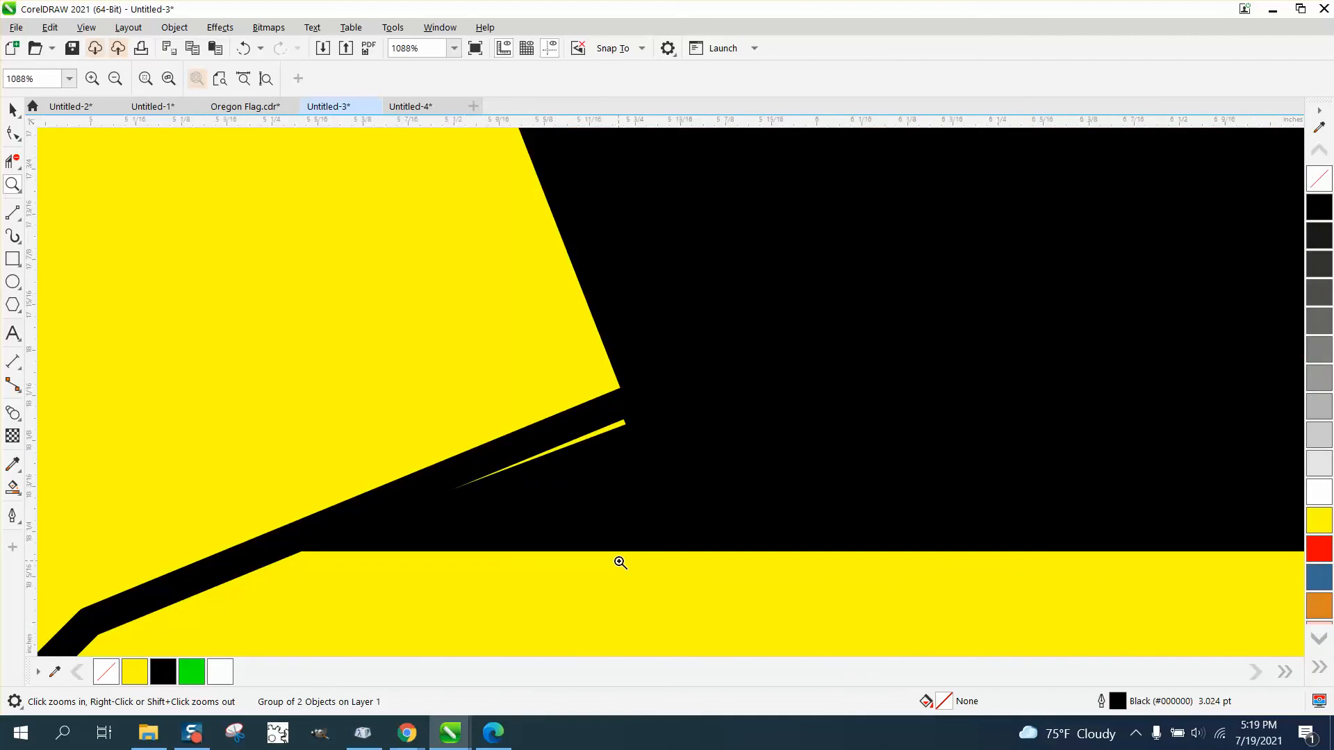
{"action": "left_click", "coordinate": [12, 133]}
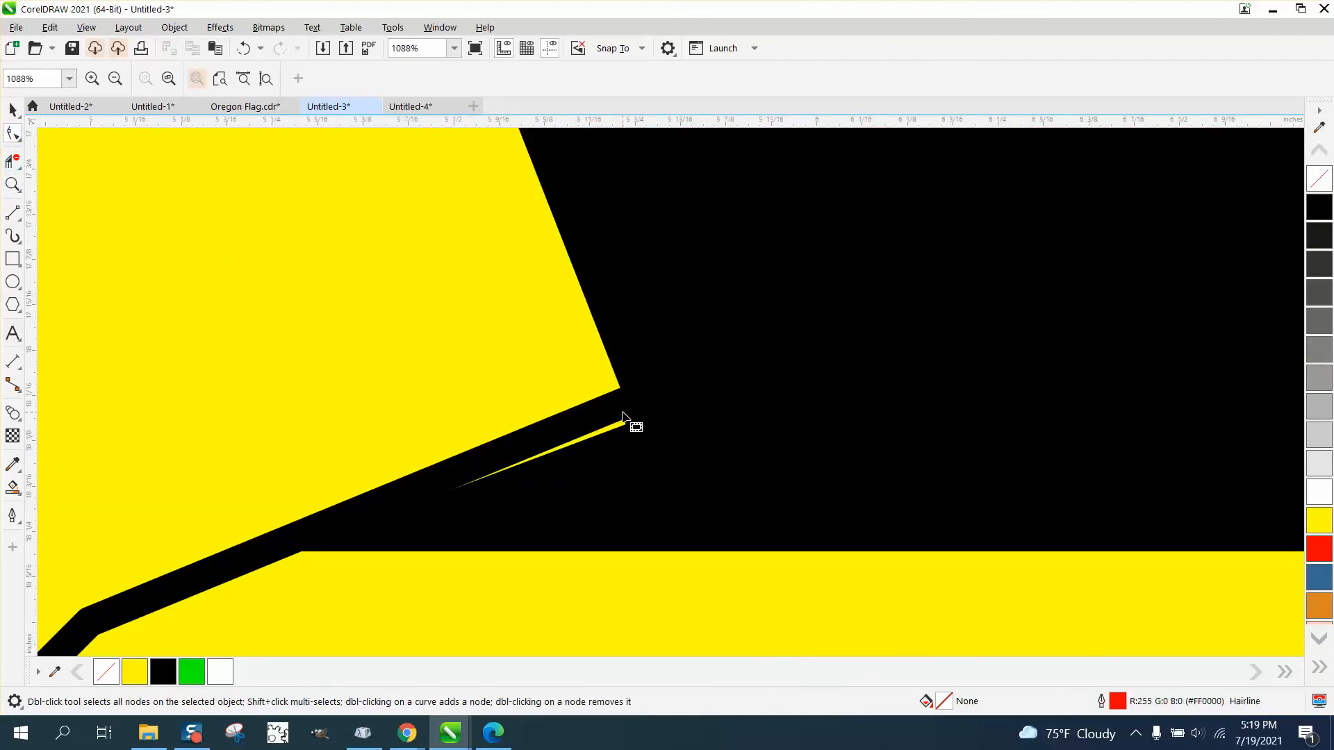
{"action": "left_click", "coordinate": [624, 421]}
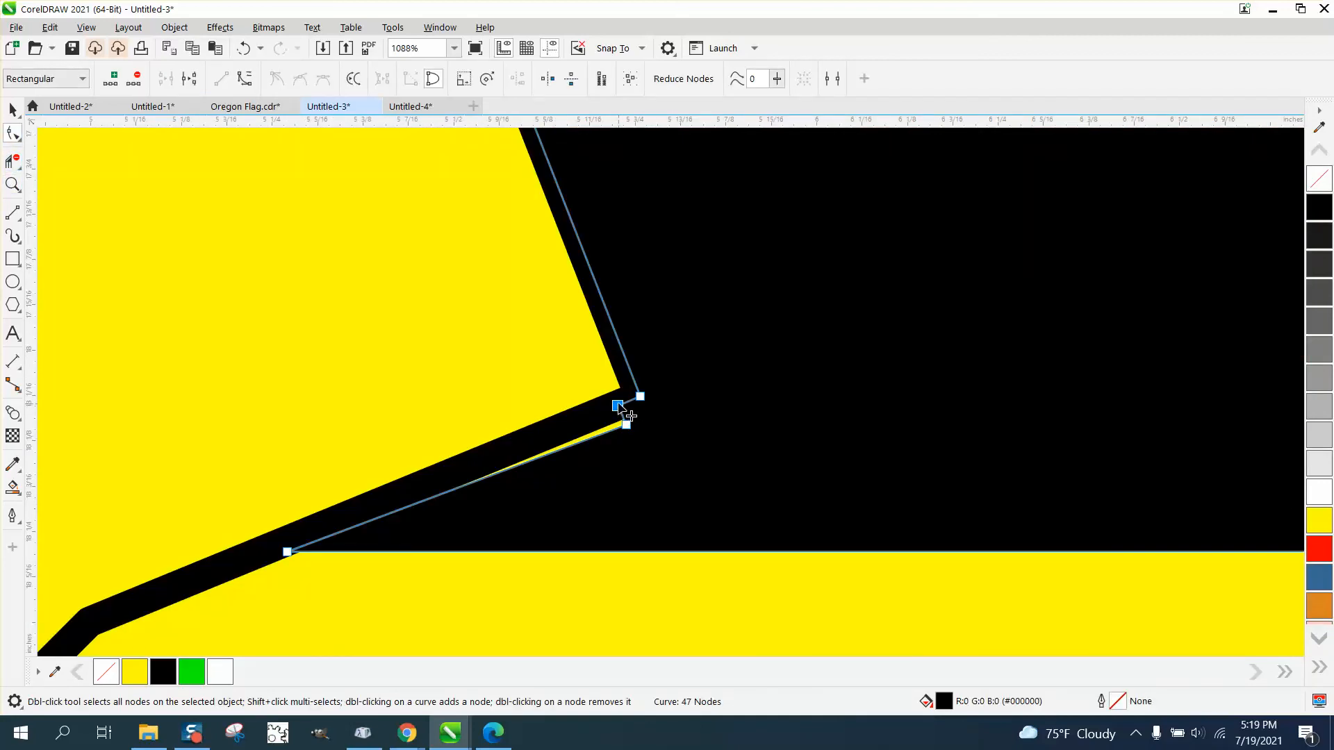
{"action": "double_click", "coordinate": [617, 406]}
{"action": "left_click_drag", "start_coordinate": [626, 424], "coordinate": [628, 397]}
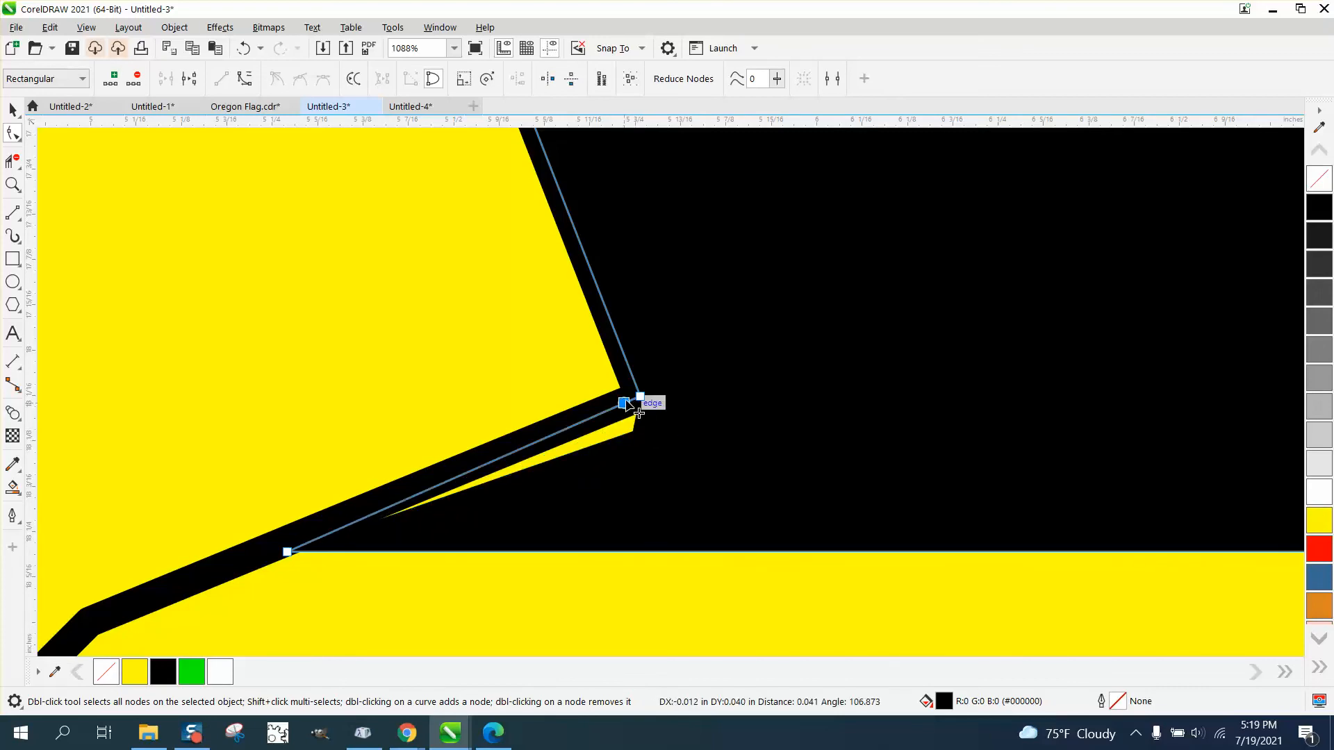
Step: Delete the extra node on the left side of the border-clipped star at the left end of the lowest star row
{"action": "scroll", "coordinate": [357, 441], "scroll_direction": "down", "scroll_amount": 4}
{"action": "scroll", "coordinate": [391, 456], "scroll_direction": "down", "scroll_amount": 3}
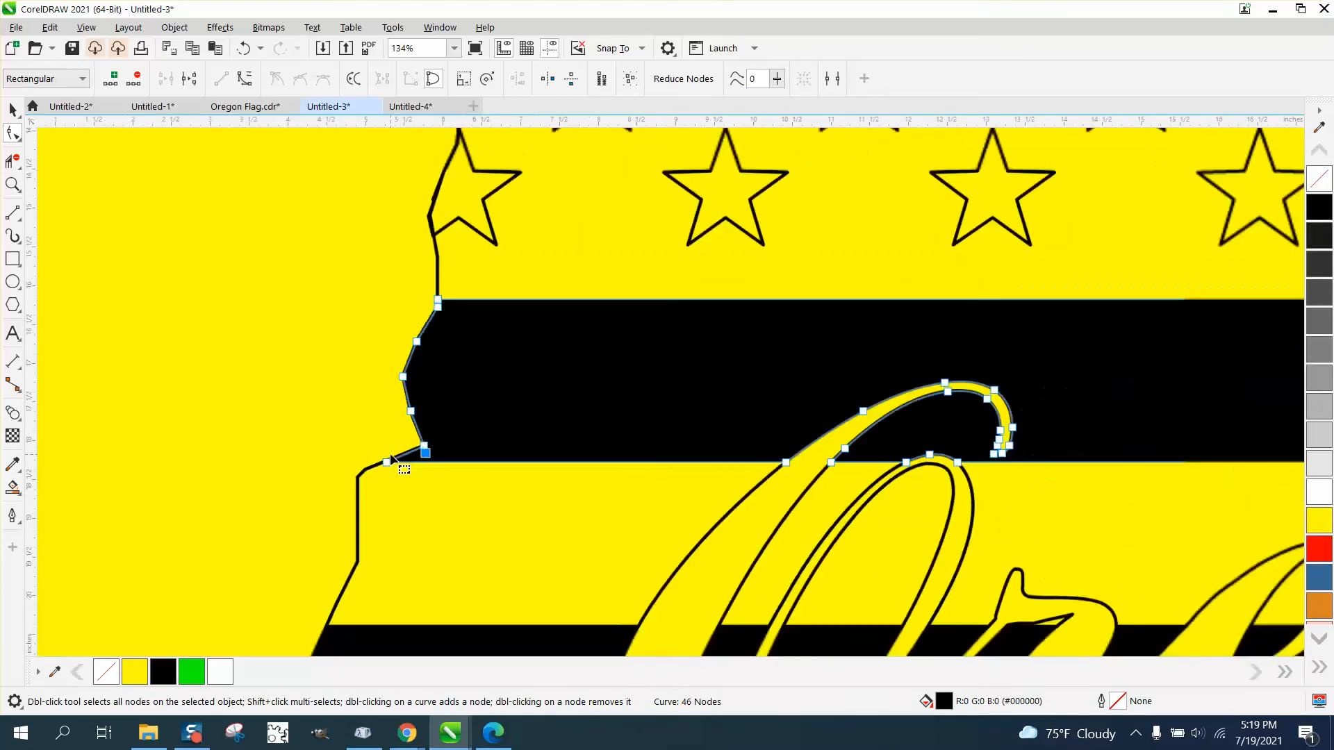
{"action": "left_click", "coordinate": [12, 184]}
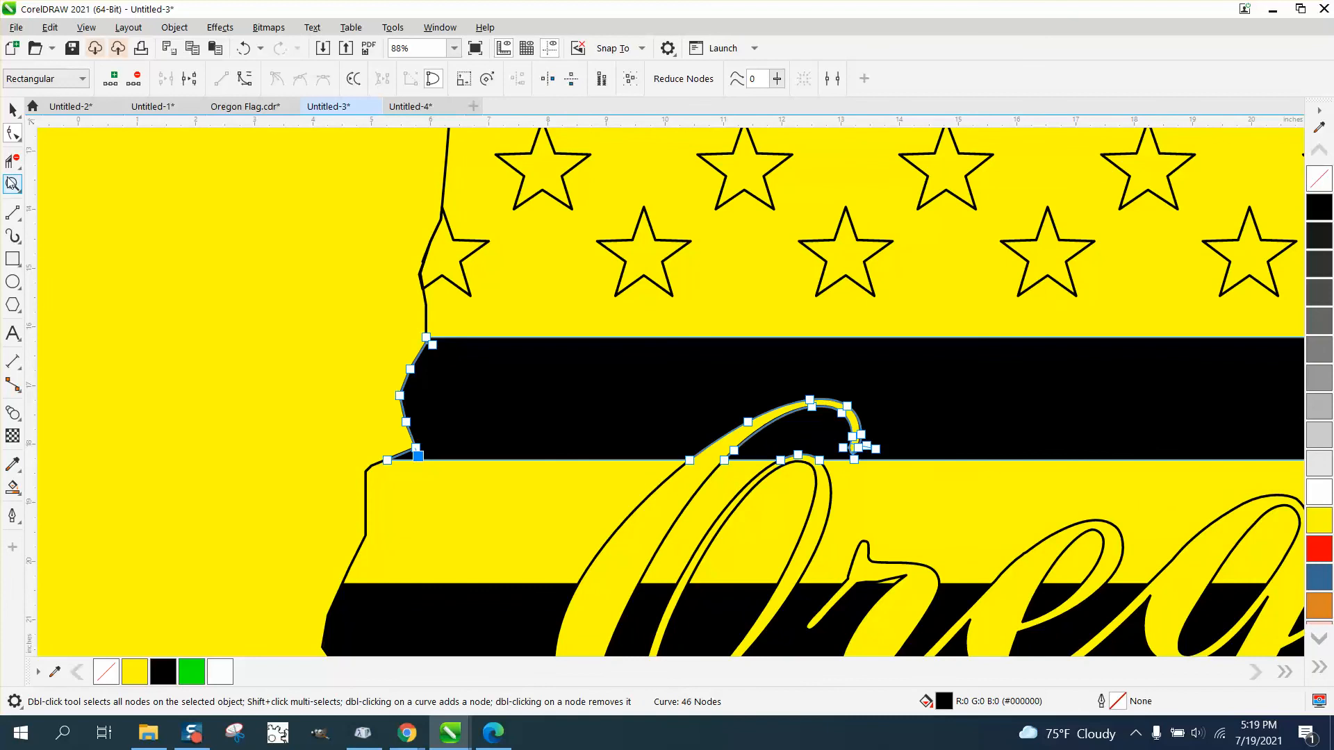
{"action": "left_click_drag", "start_coordinate": [377, 223], "coordinate": [546, 307]}
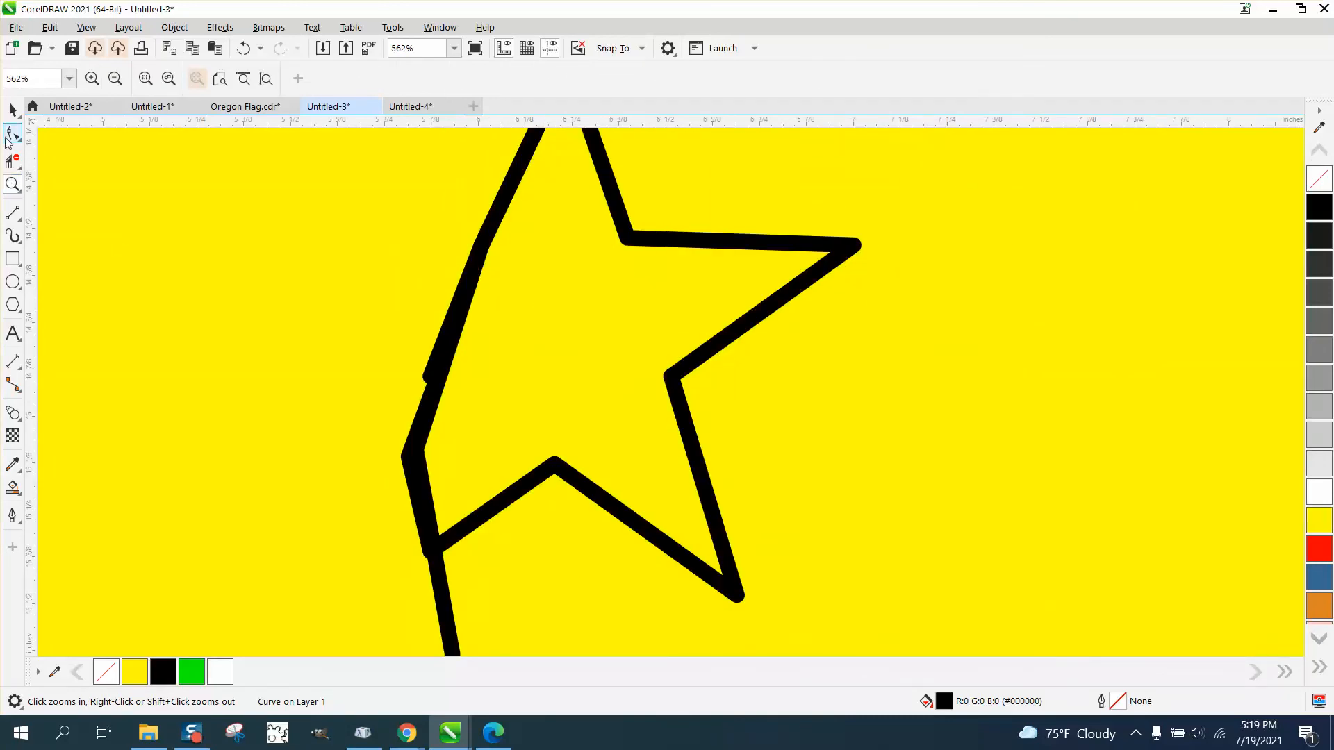
{"action": "left_click", "coordinate": [12, 134]}
{"action": "left_click", "coordinate": [436, 373]}
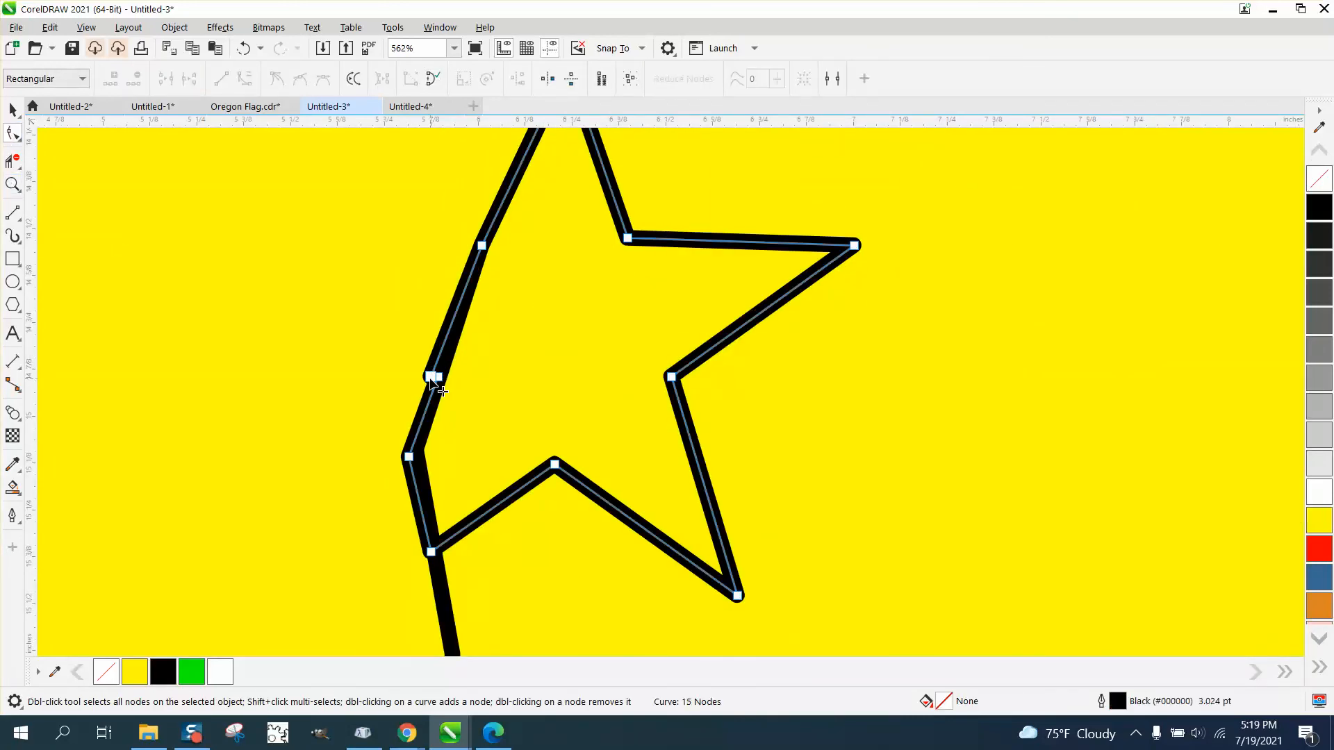
{"action": "double_click", "coordinate": [431, 378]}
{"action": "scroll", "coordinate": [394, 336], "scroll_direction": "down", "scroll_amount": 8}
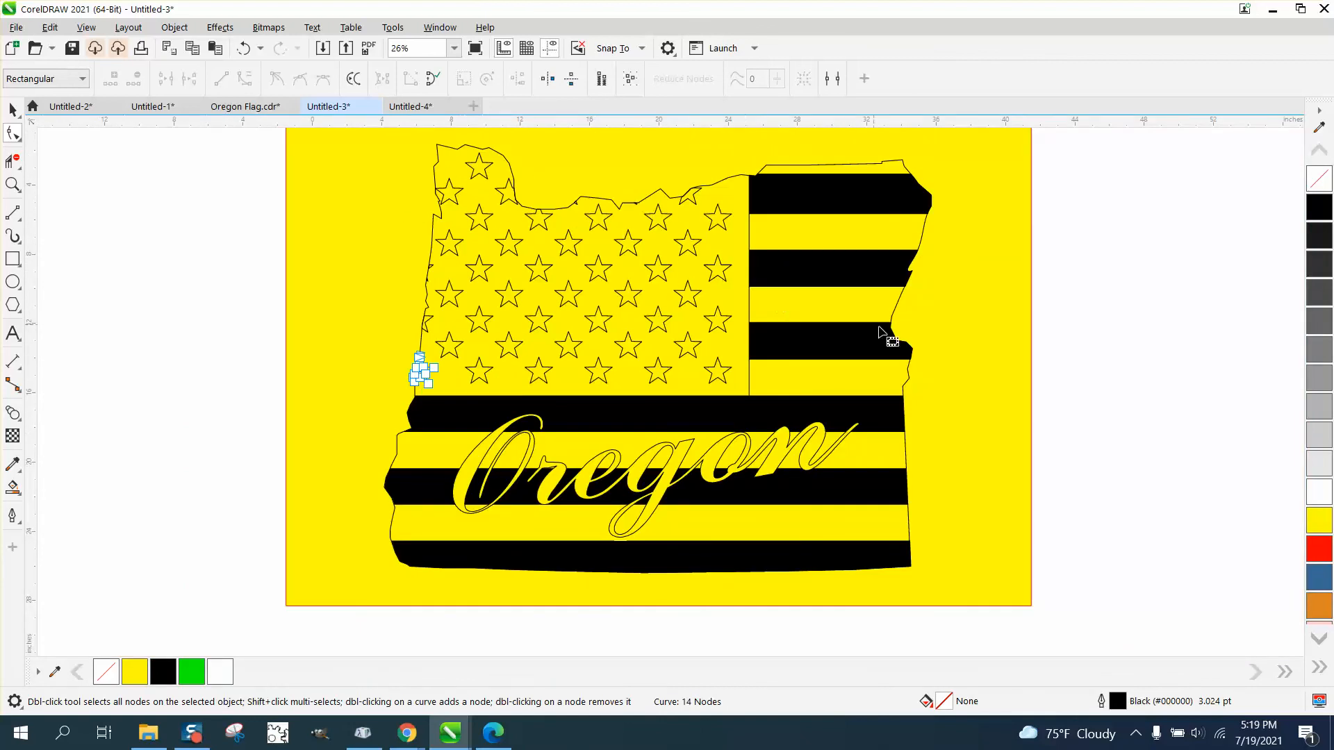
{"action": "left_click", "coordinate": [13, 109]}
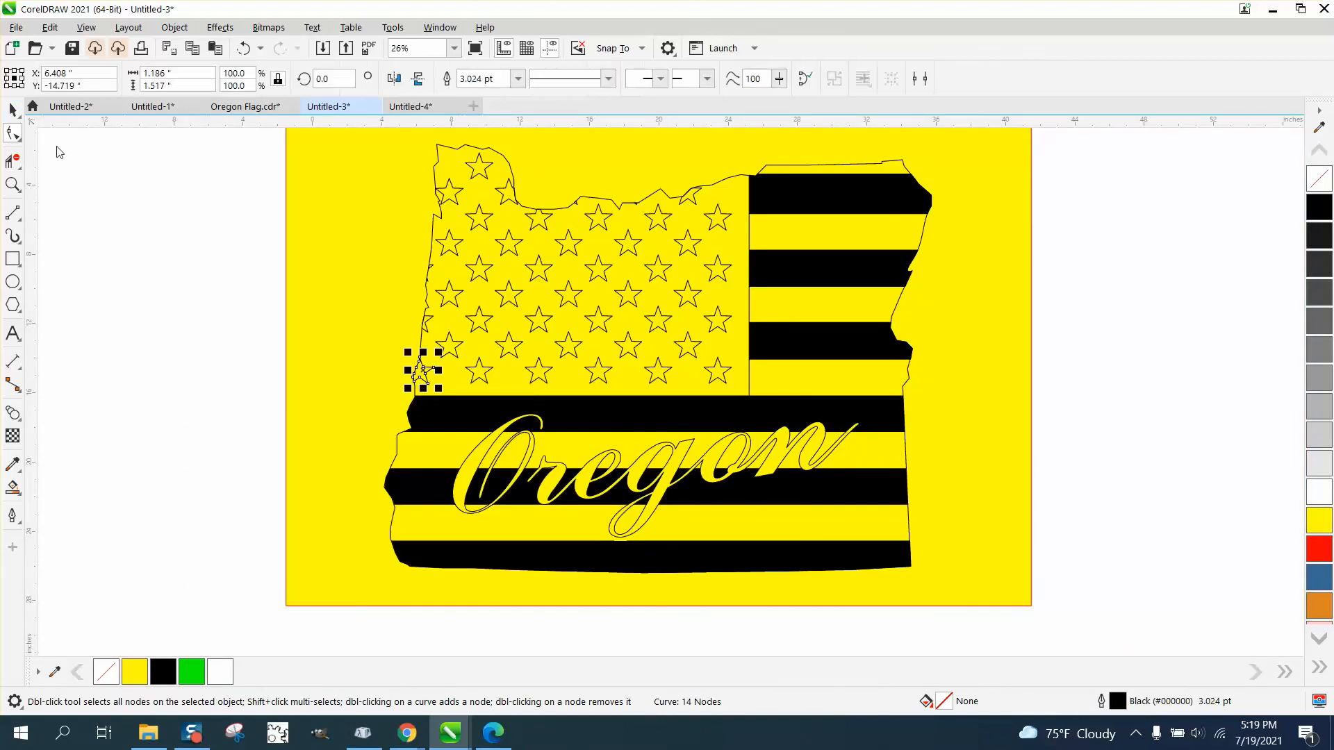
{"action": "scroll", "coordinate": [206, 240], "scroll_direction": "down", "scroll_amount": 2}
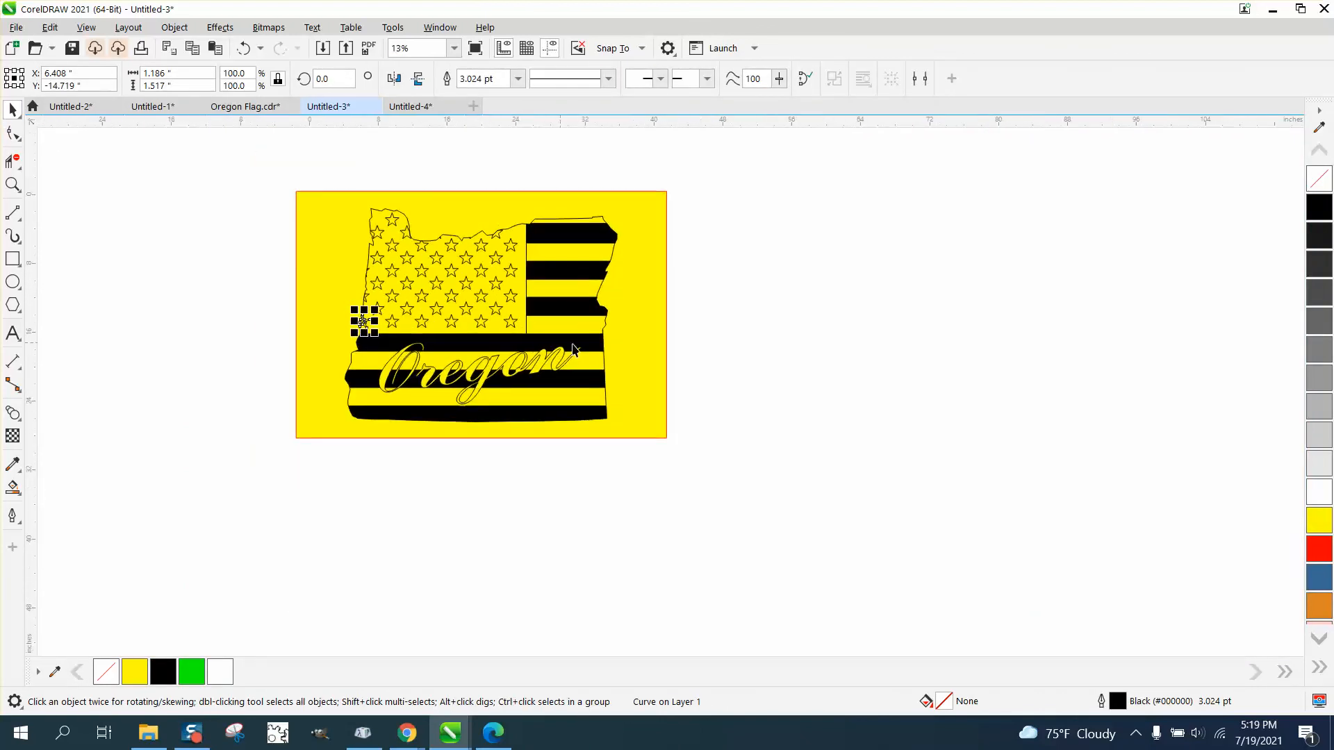
{"action": "left_click", "coordinate": [13, 185]}
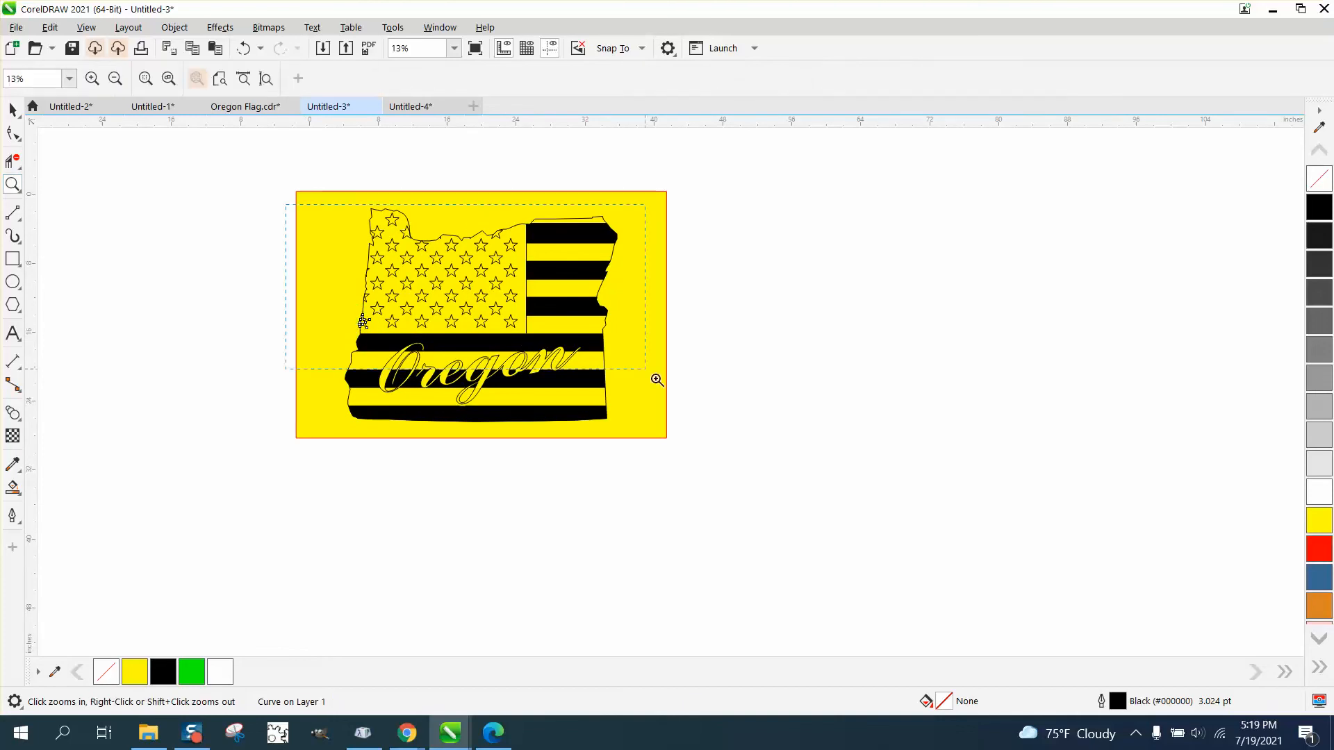
{"action": "left_click", "coordinate": [779, 466]}
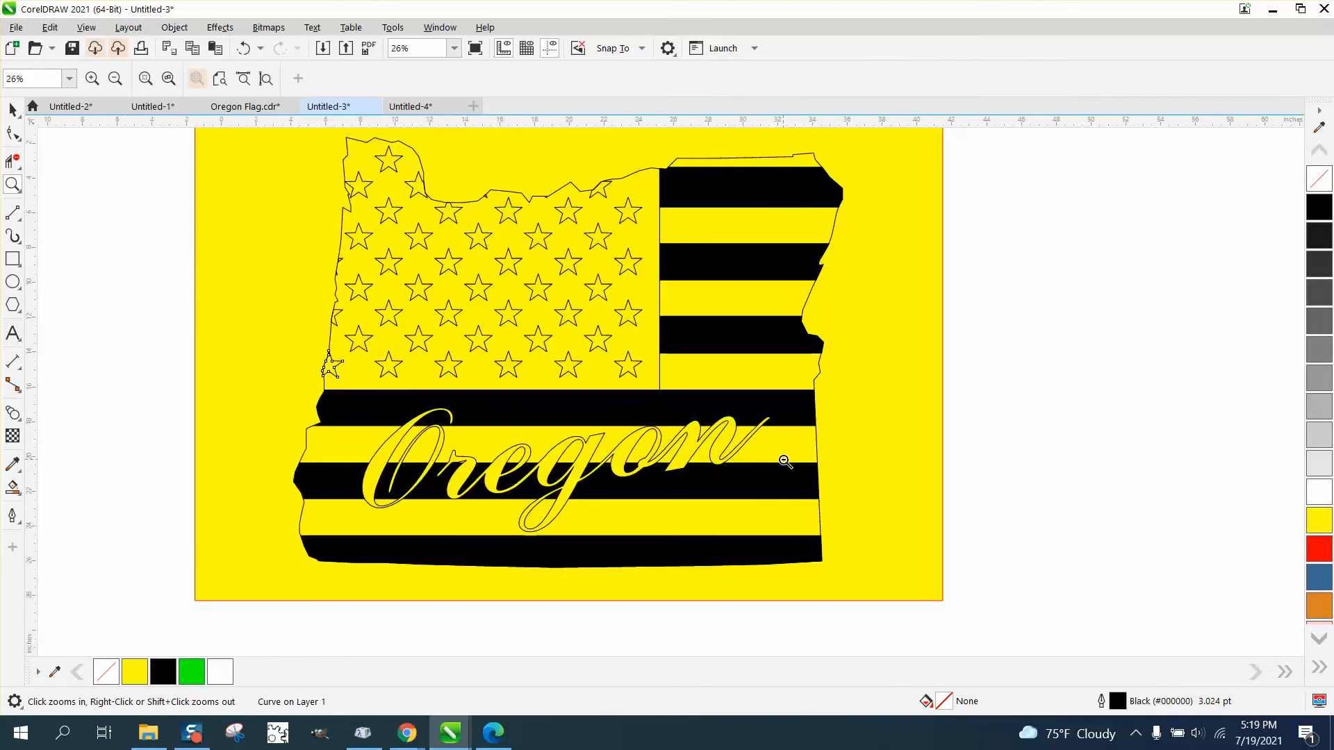